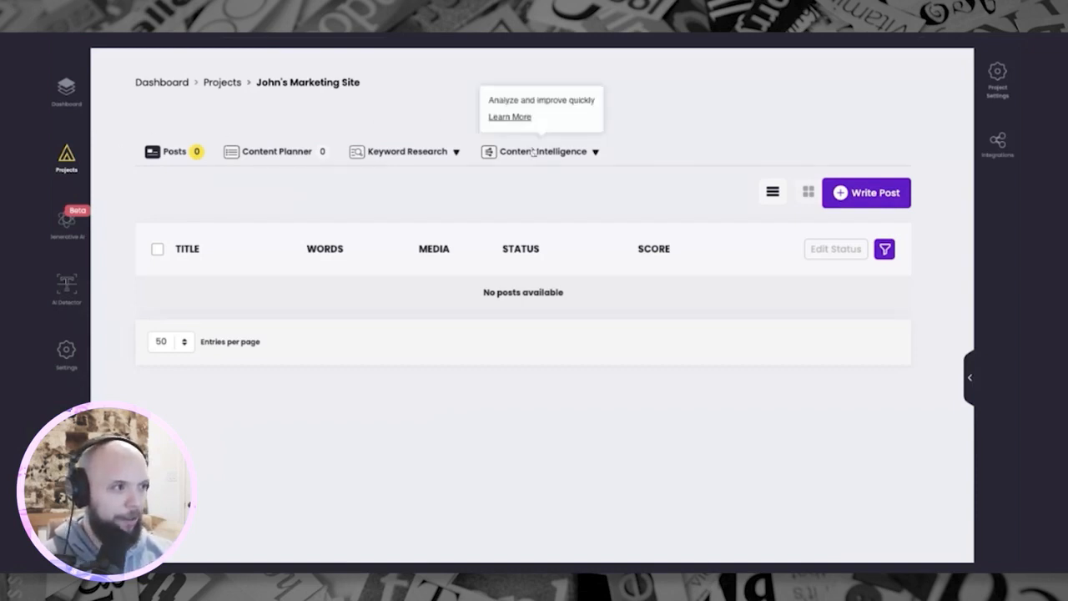
Open the project's topic and keyword research and generate keywords from the seed keyword "content marketing"
click(408, 153)
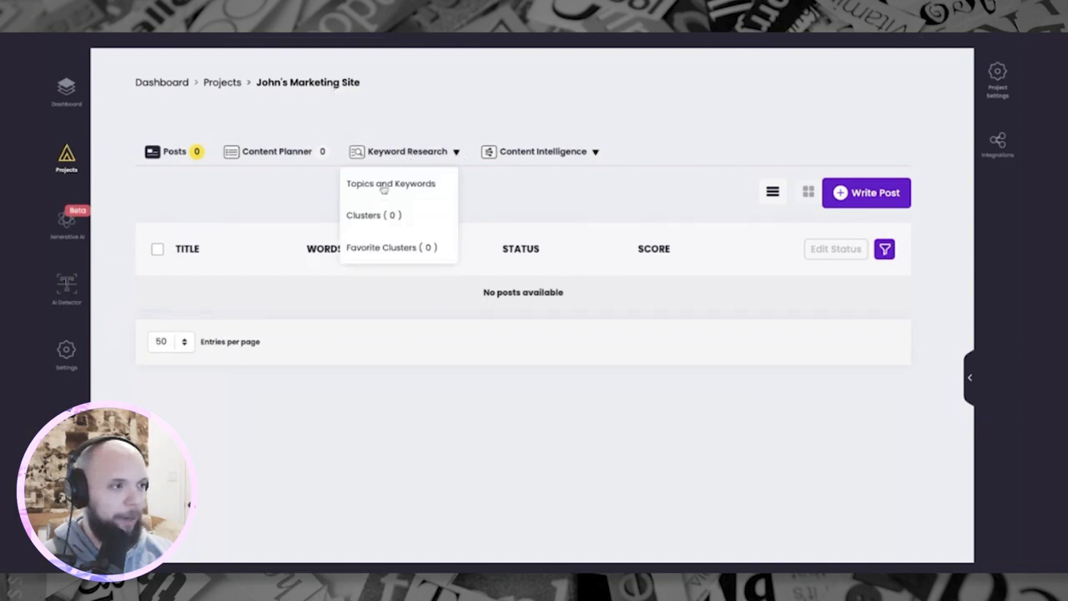
click(383, 186)
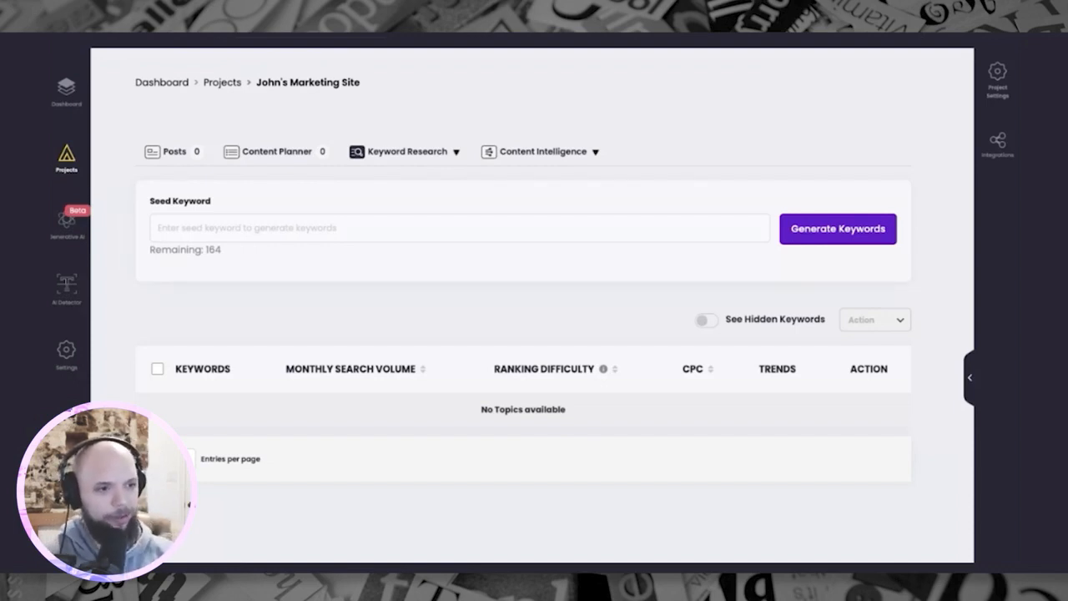
click(239, 227)
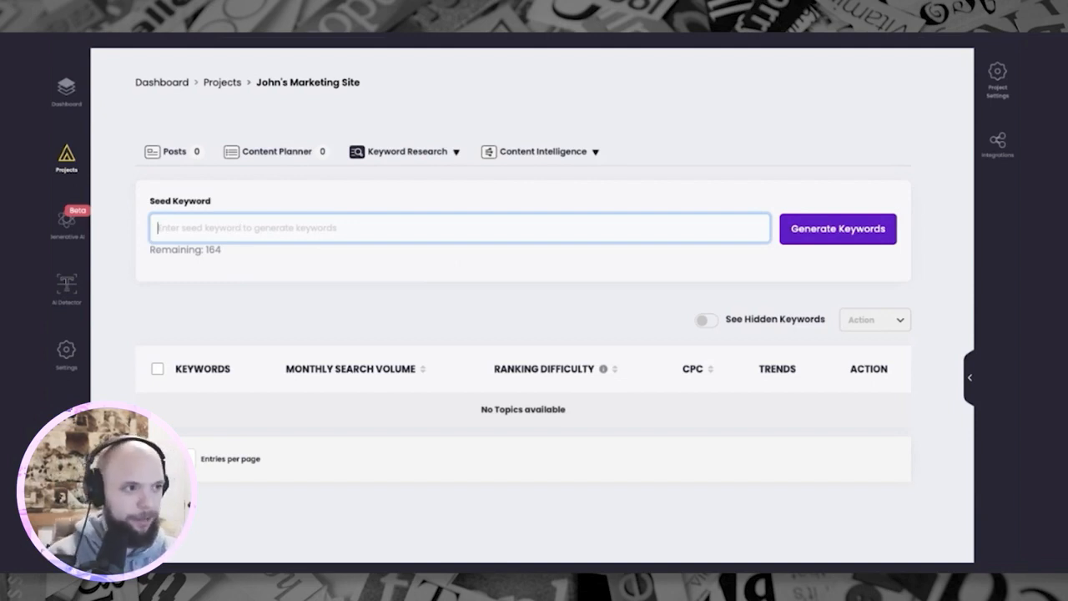
text(se)
key(BackSpace)
key(BackSpace)
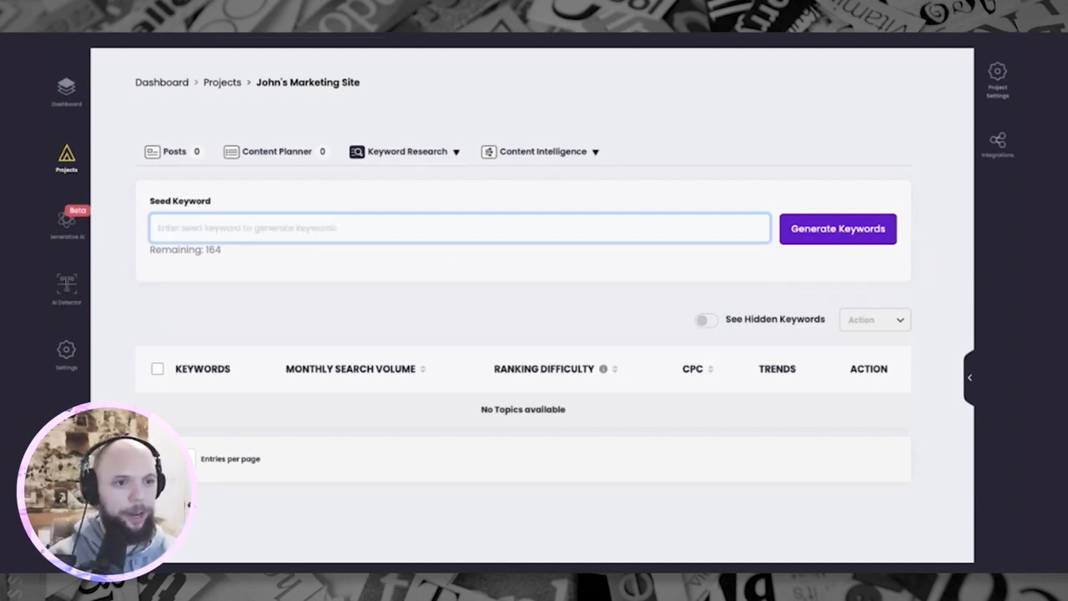
text(content marketing)
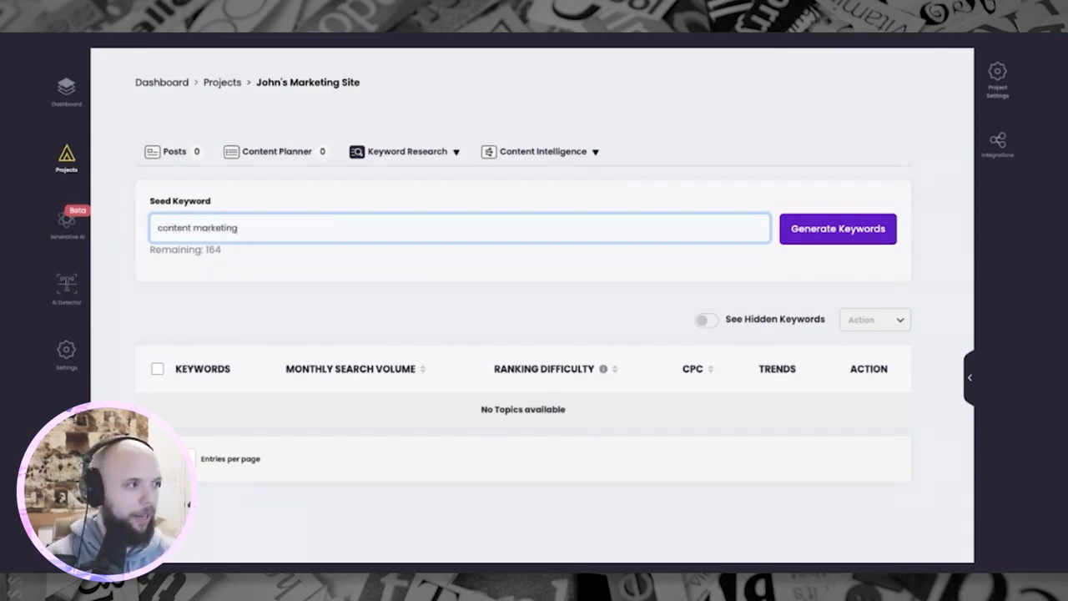
click(811, 240)
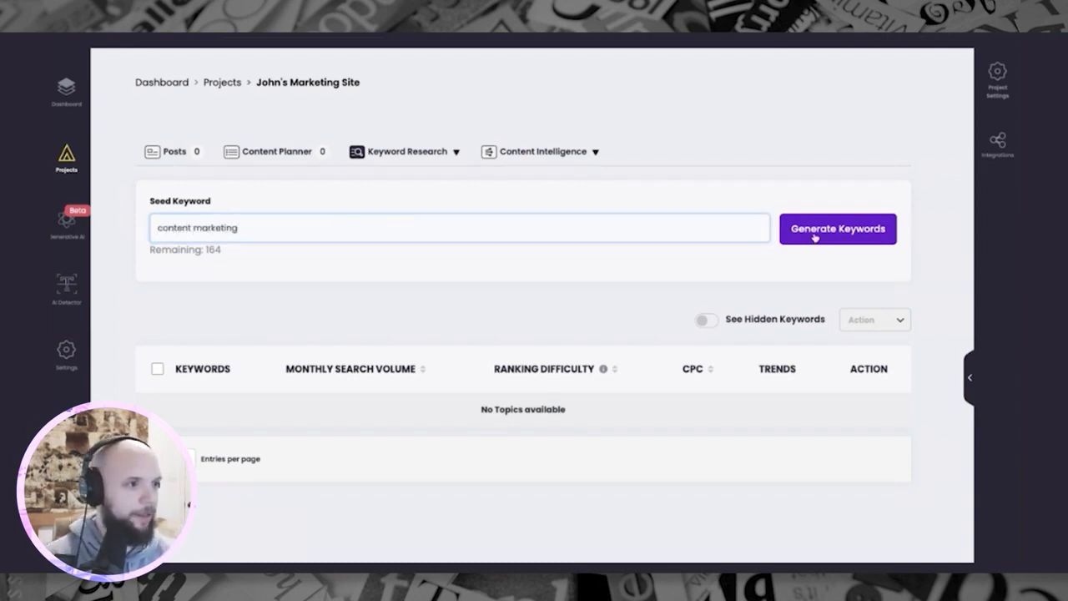
click(500, 403)
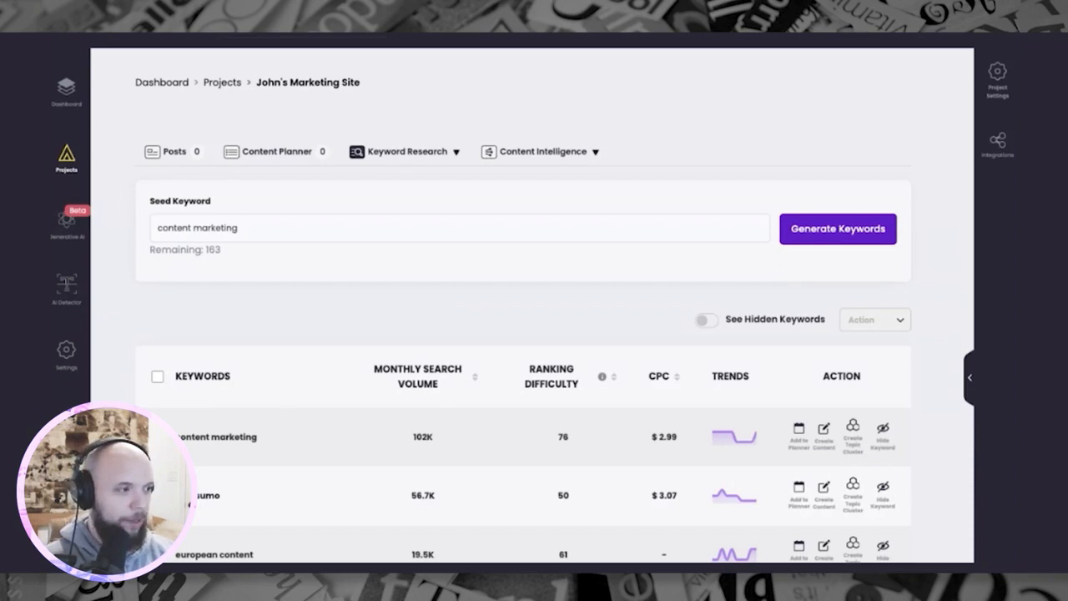
Examine the generated keywords' search volume, ranking difficulty, CPC and trend data, along with the available keyword actions
scroll(190, 230, down, 3)
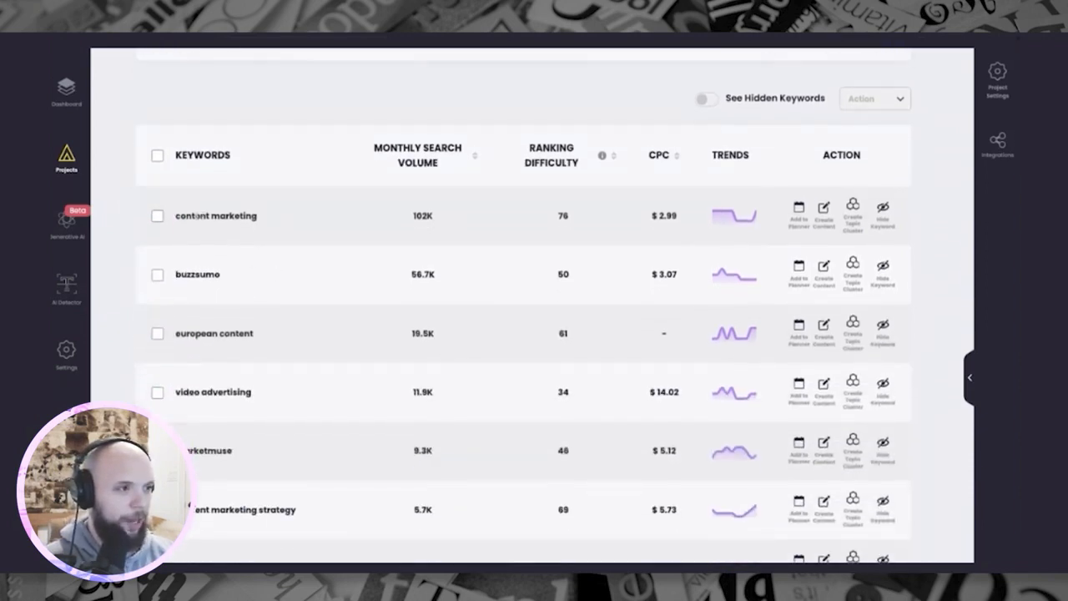
scroll(244, 216, up, 2)
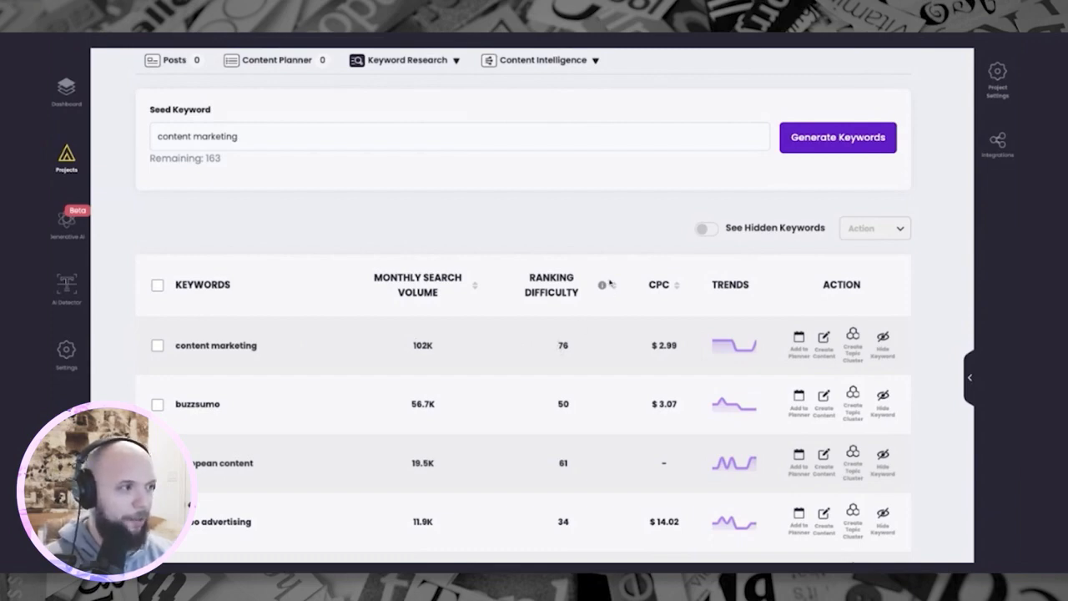
mouse_move(600, 286)
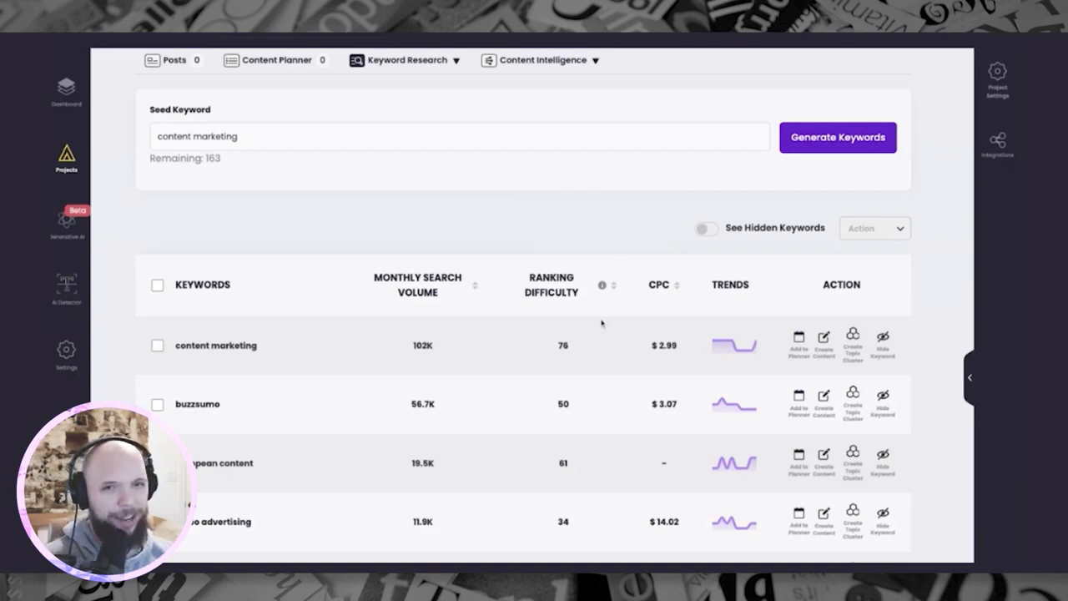
scroll(603, 326, down, 1)
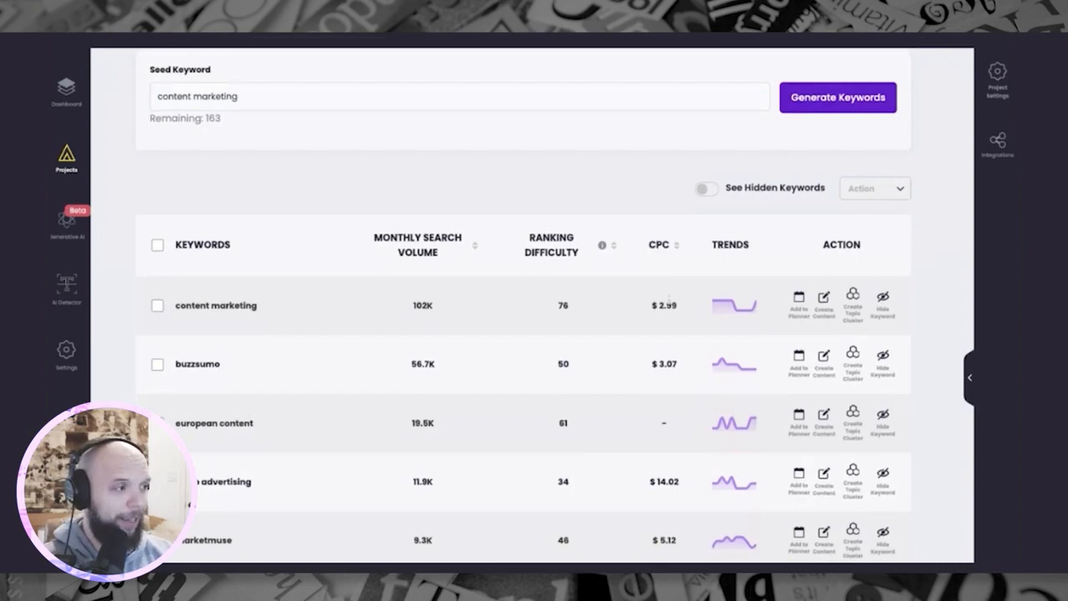
mouse_move(720, 305)
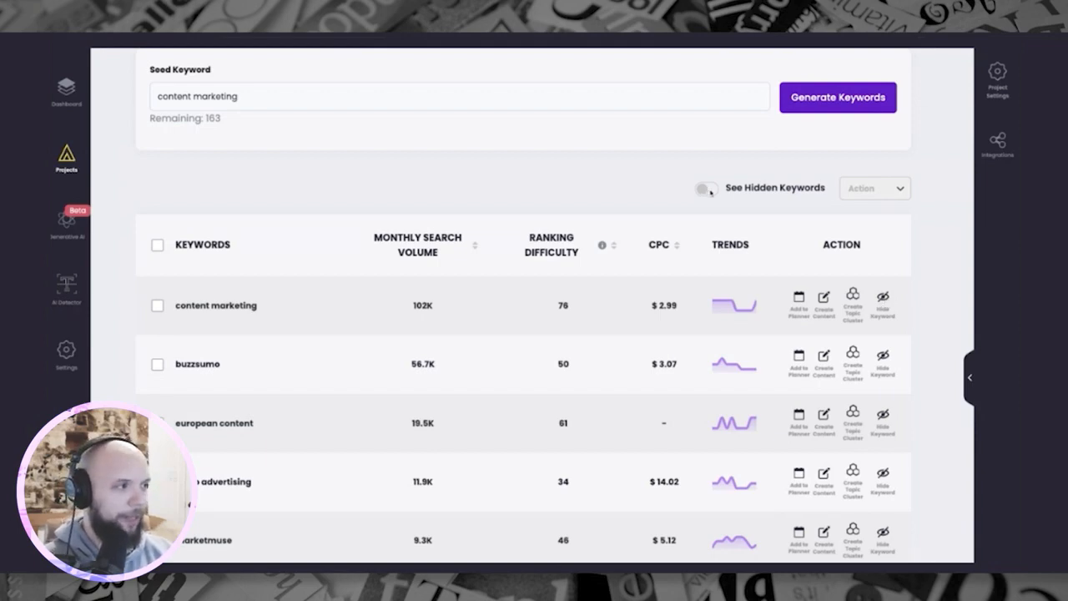
scroll(707, 191, up, 2)
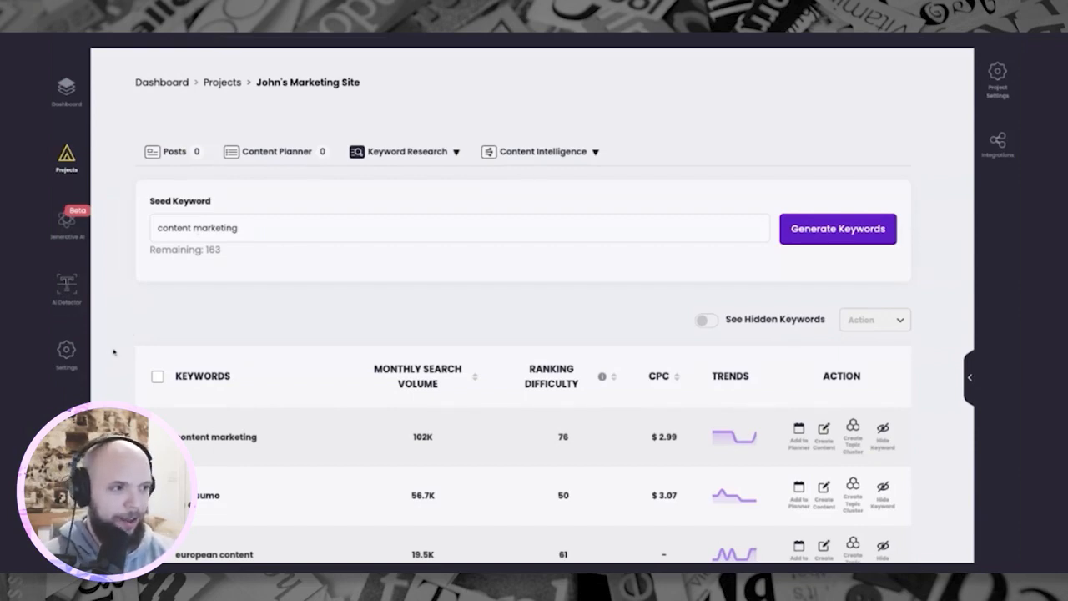
Find the keyword "seo and content strategy" among the generated results and create a topic cluster from it
scroll(114, 351, down, 5)
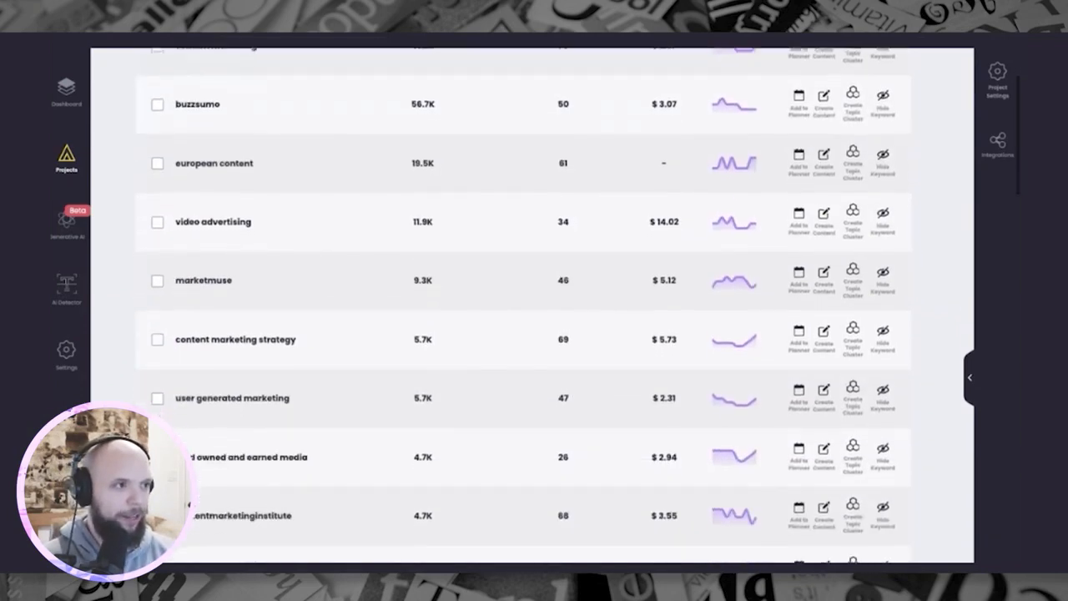
scroll(524, 306, down, 2)
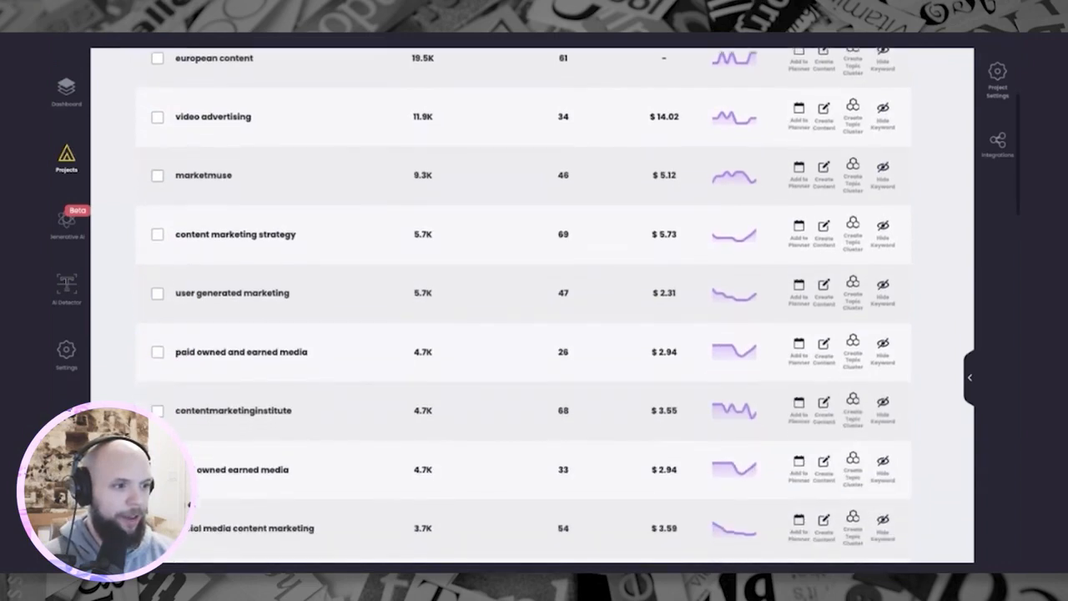
scroll(524, 306, down, 4)
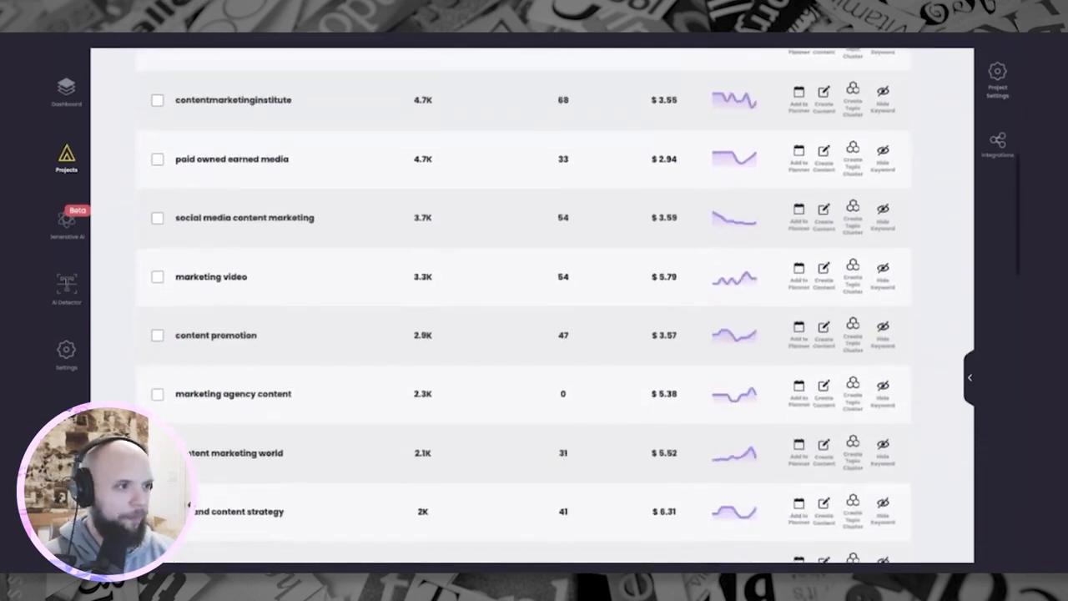
scroll(524, 306, down, 3)
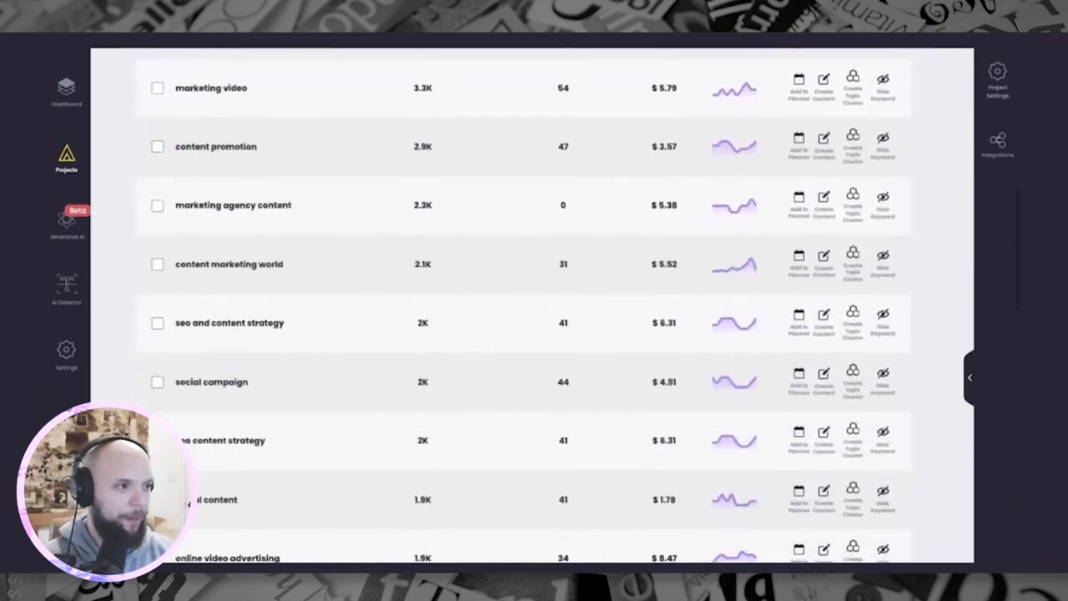
scroll(124, 333, down, 1)
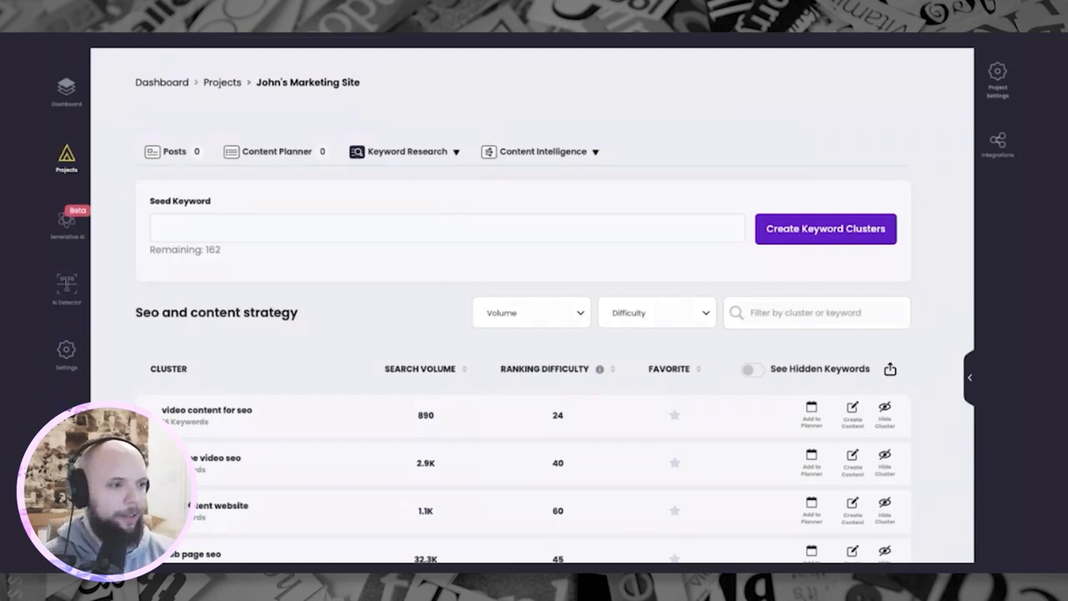
Expand the "seo and content strategy" cluster and review the volume, difficulty, intent and CPC of its keywords
scroll(534, 334, down, 1)
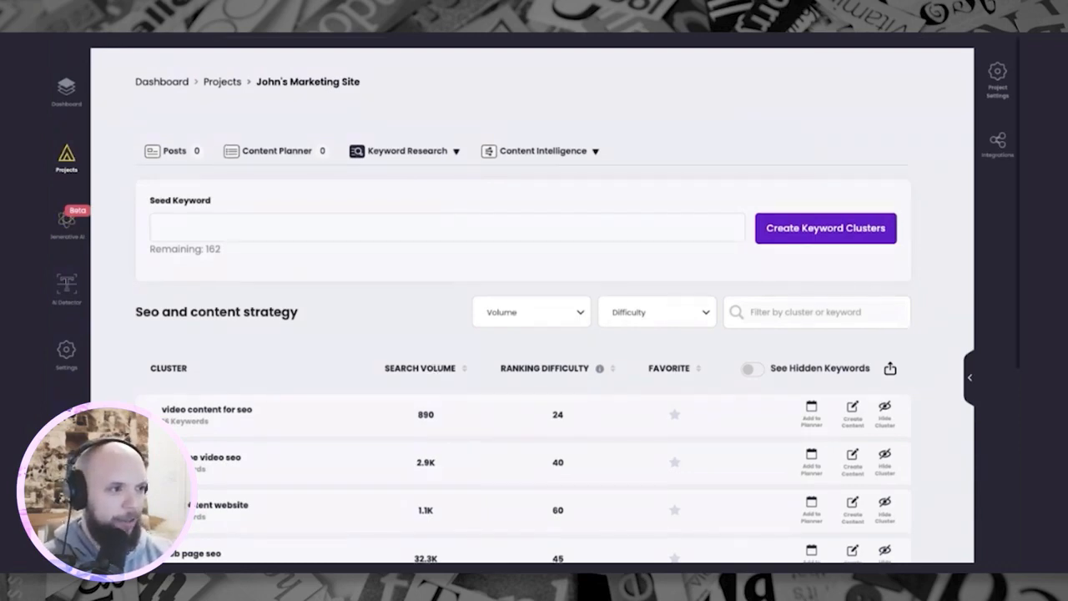
scroll(523, 334, down, 6)
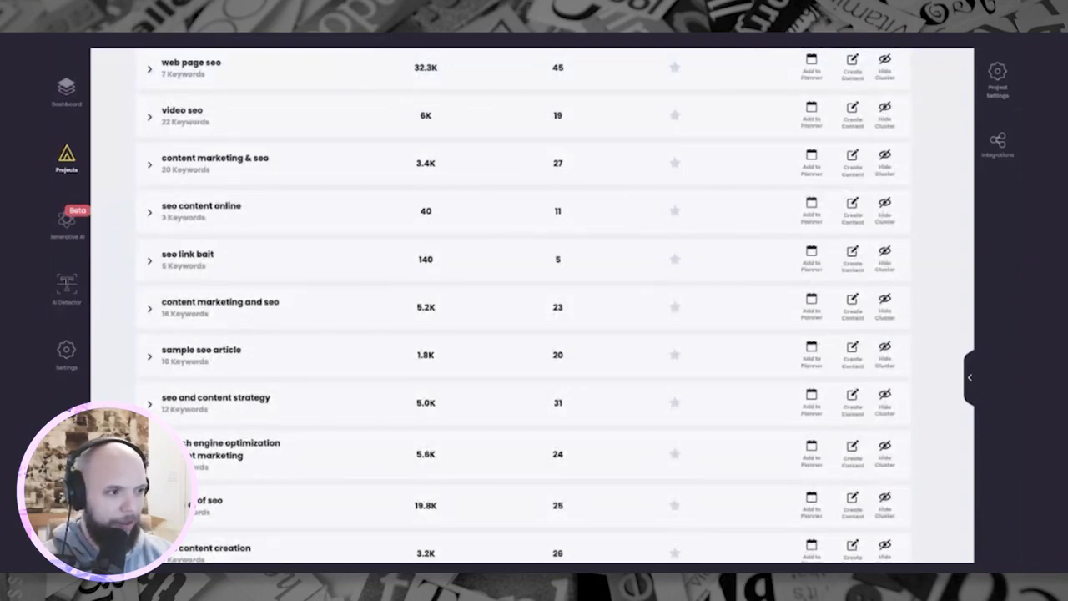
click(149, 403)
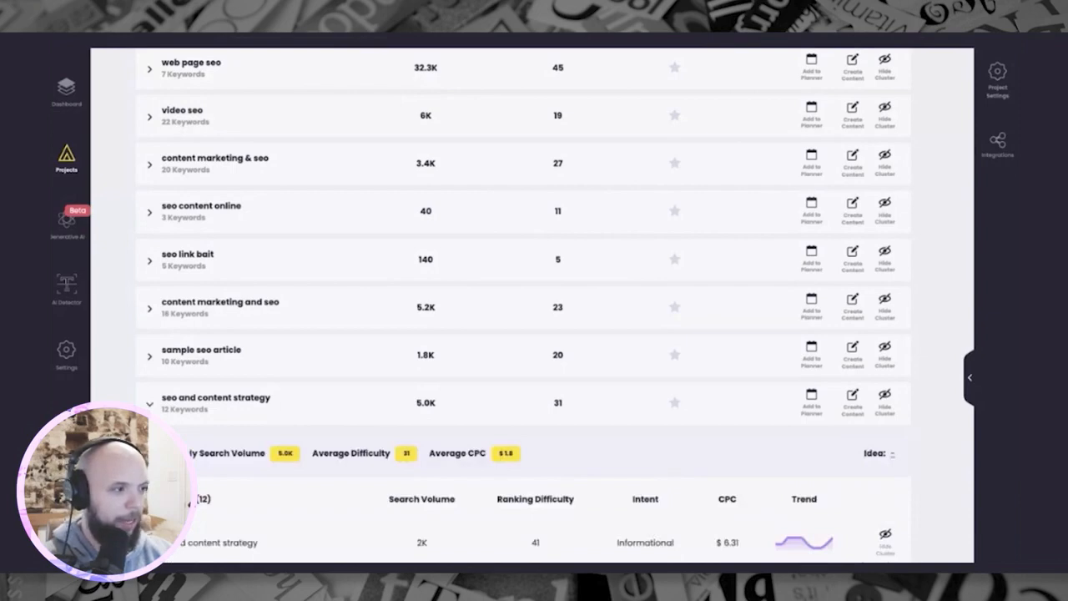
scroll(534, 333, down, 3)
scroll(533, 333, down, 2)
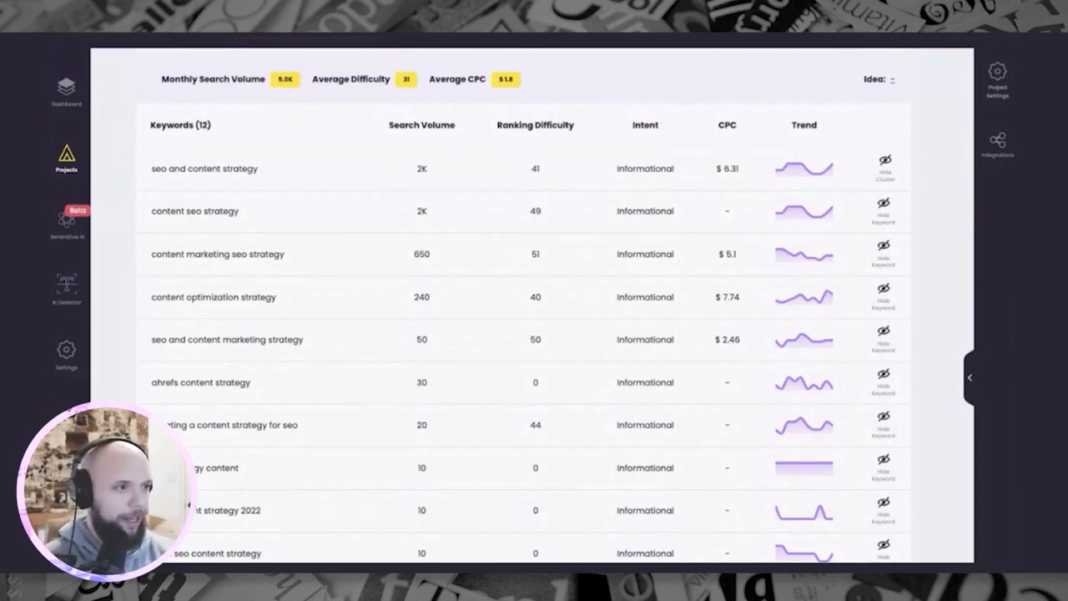
scroll(226, 251, down, 1)
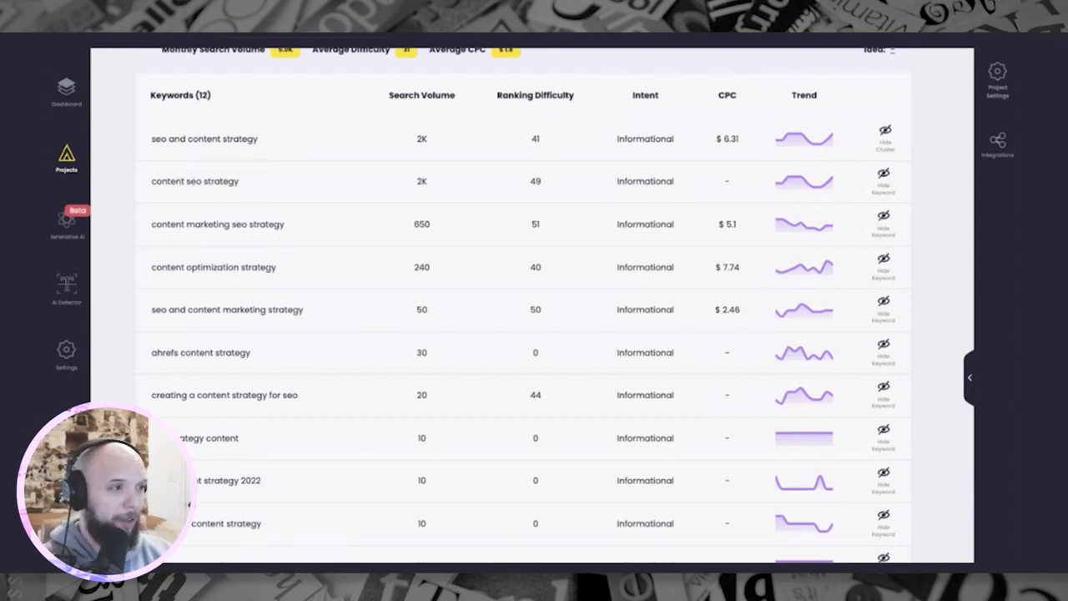
Hide the keyword "content seo strategy" in the expanded cluster and add the "seo and content strategy" cluster to the content planner
click(881, 172)
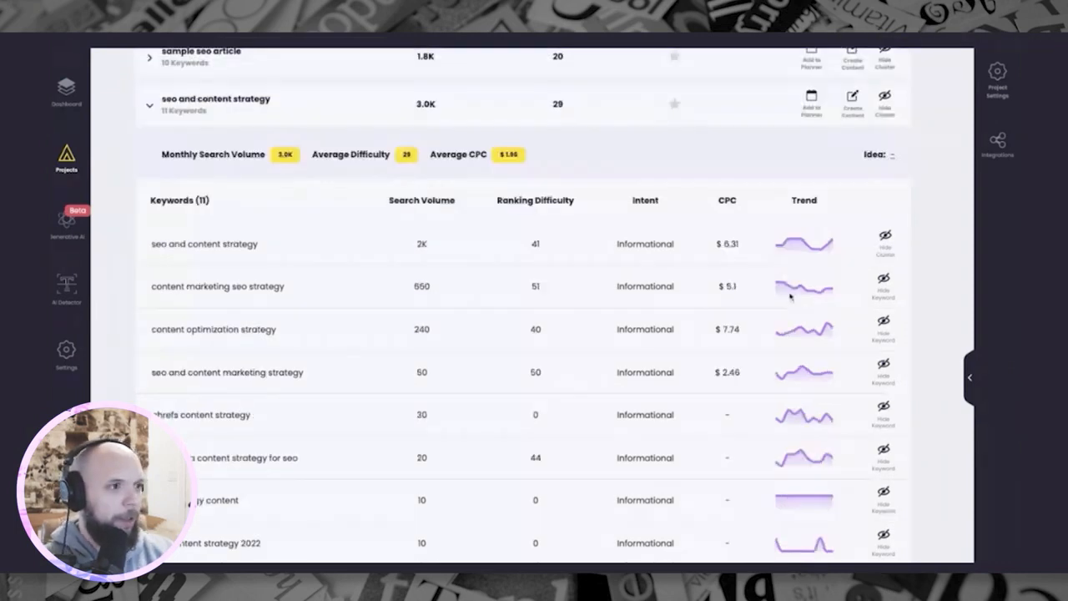
scroll(876, 251, down, 1)
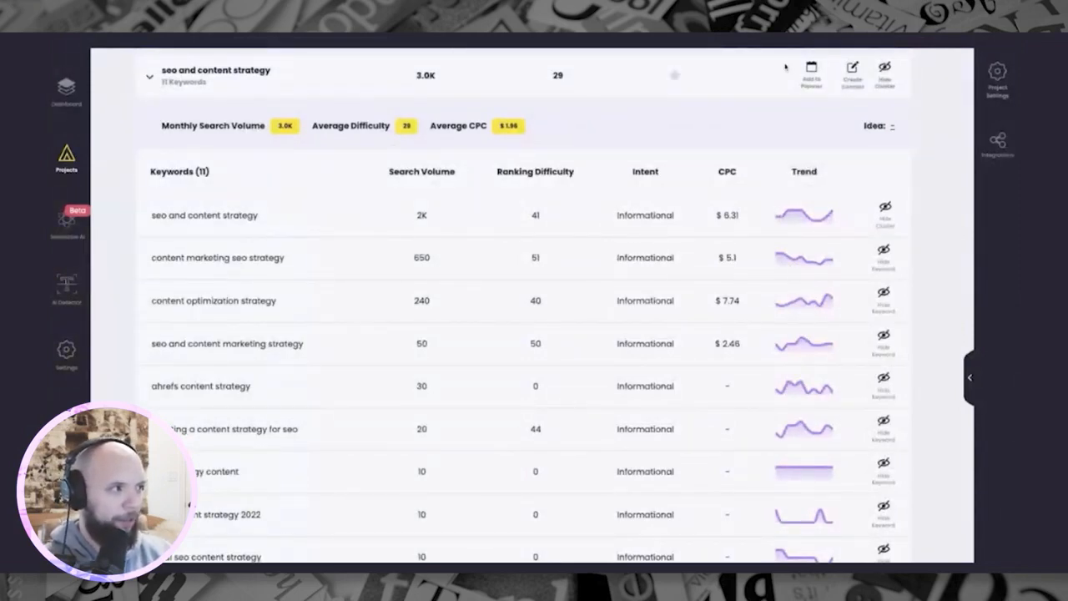
click(811, 70)
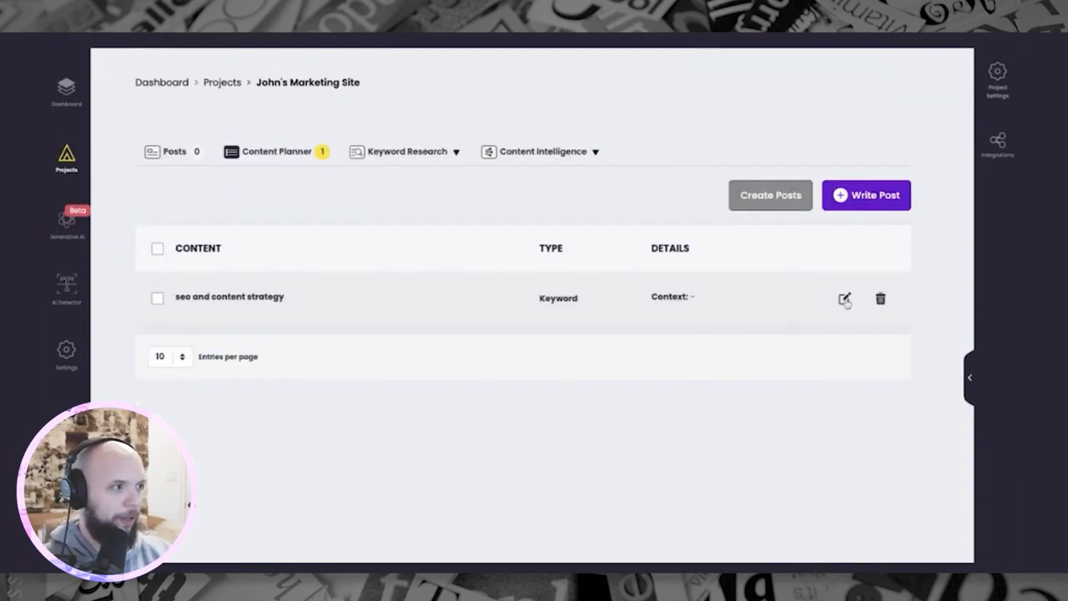
In the brief, remove secondary keywords "seo and content marketing strategy", "seo strategy content", "seo content strategy 2022", "local seo content strategy" and "hubspot seo and content strategy"
click(844, 299)
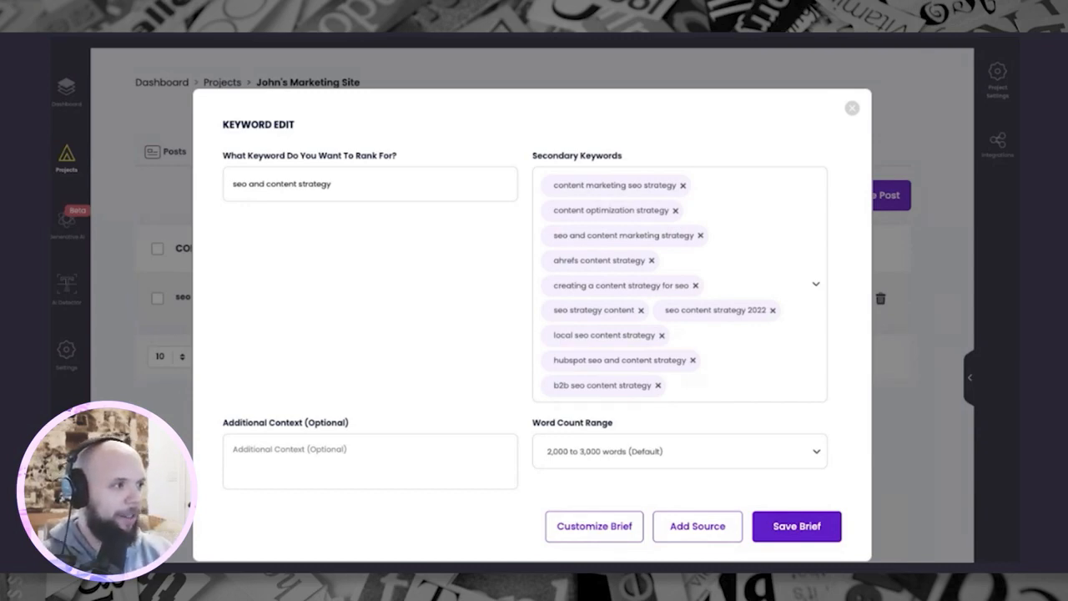
click(699, 235)
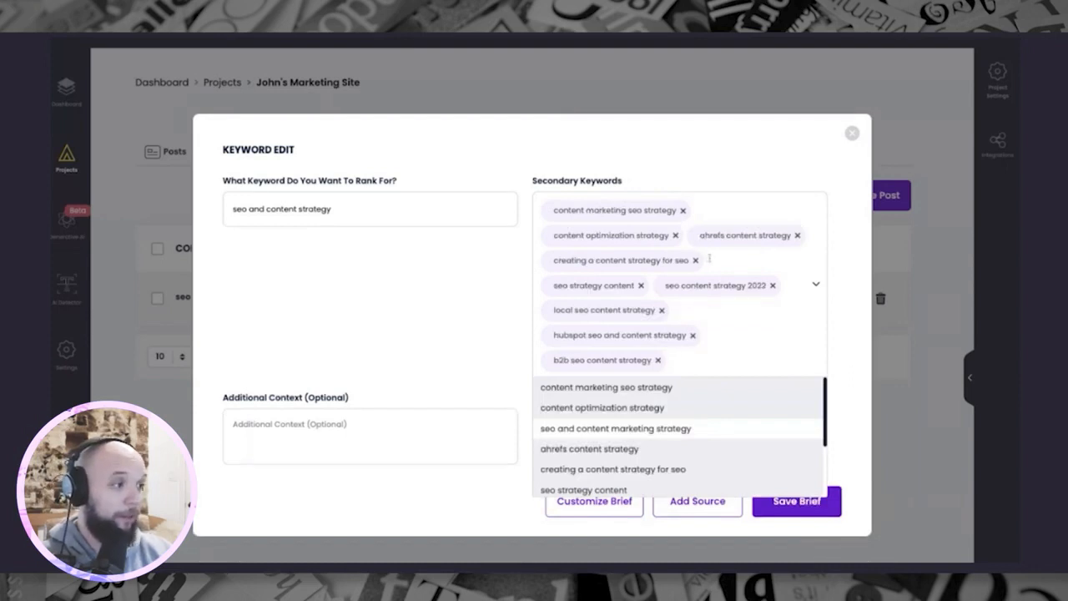
click(641, 286)
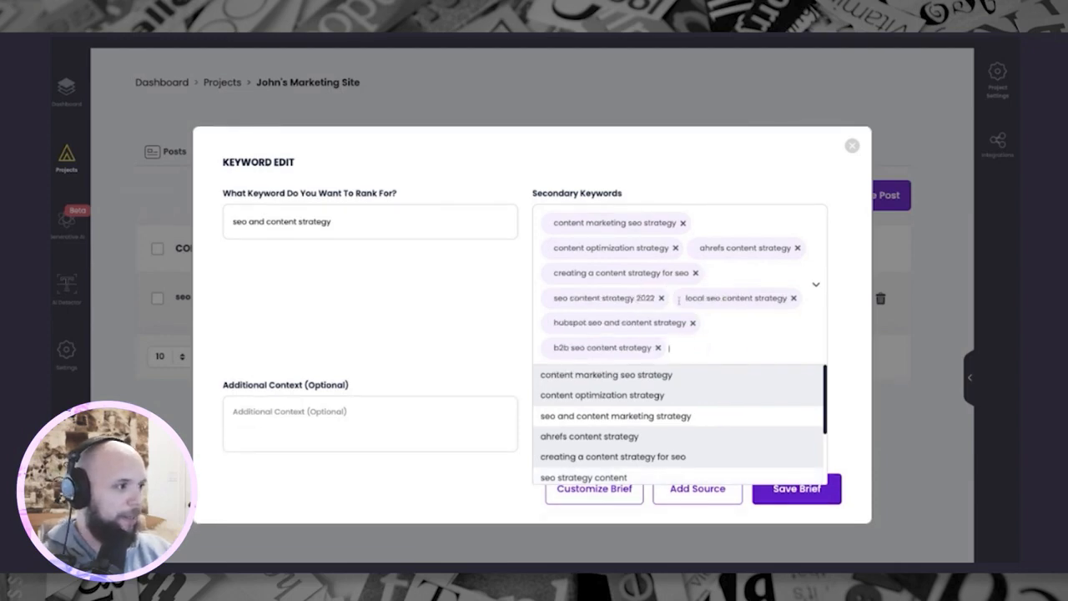
click(660, 298)
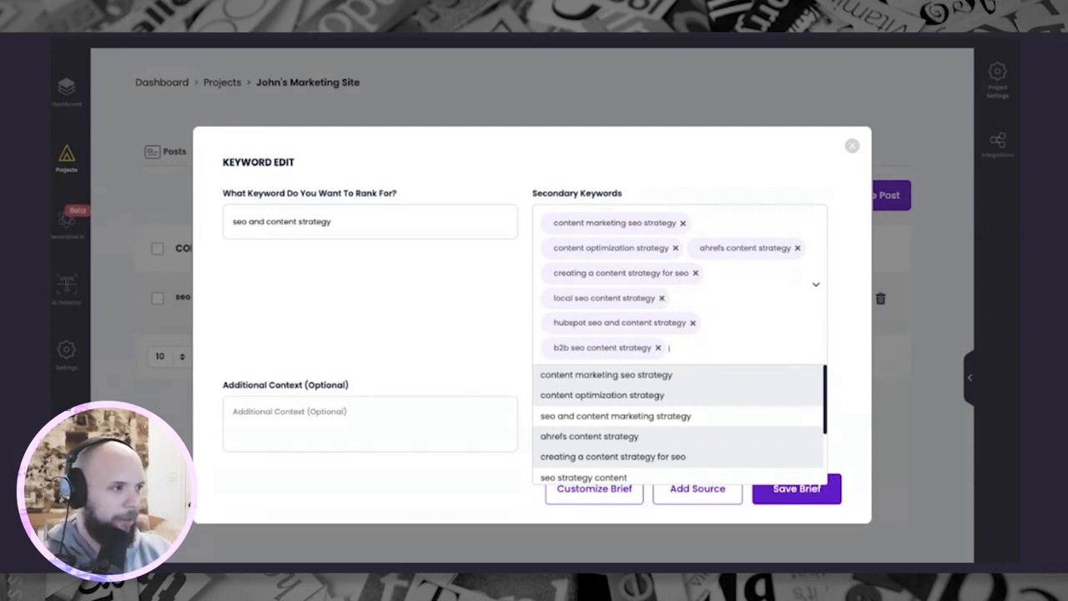
click(661, 298)
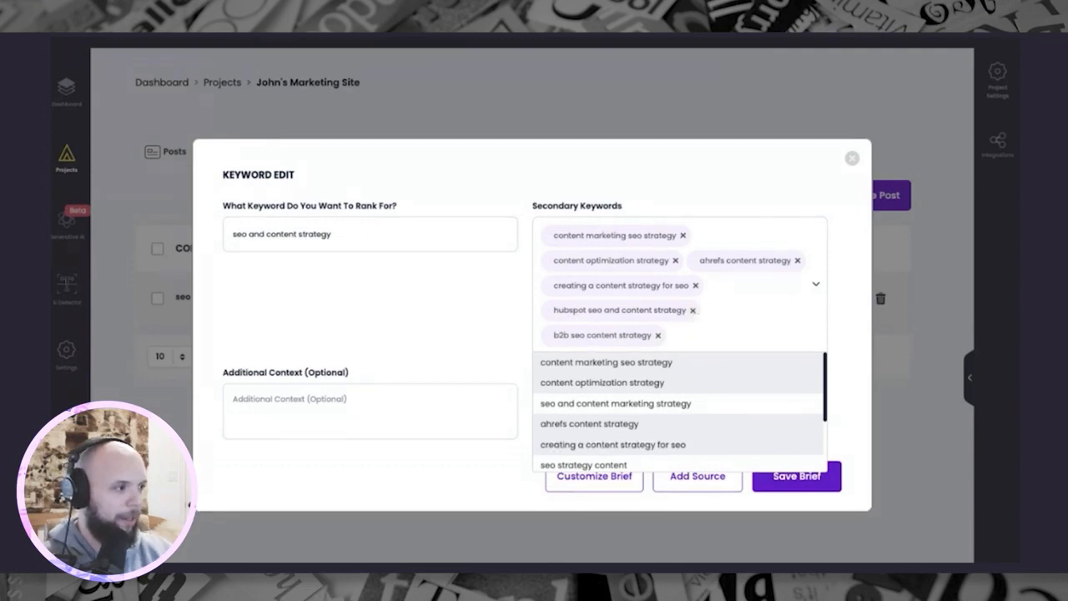
click(692, 310)
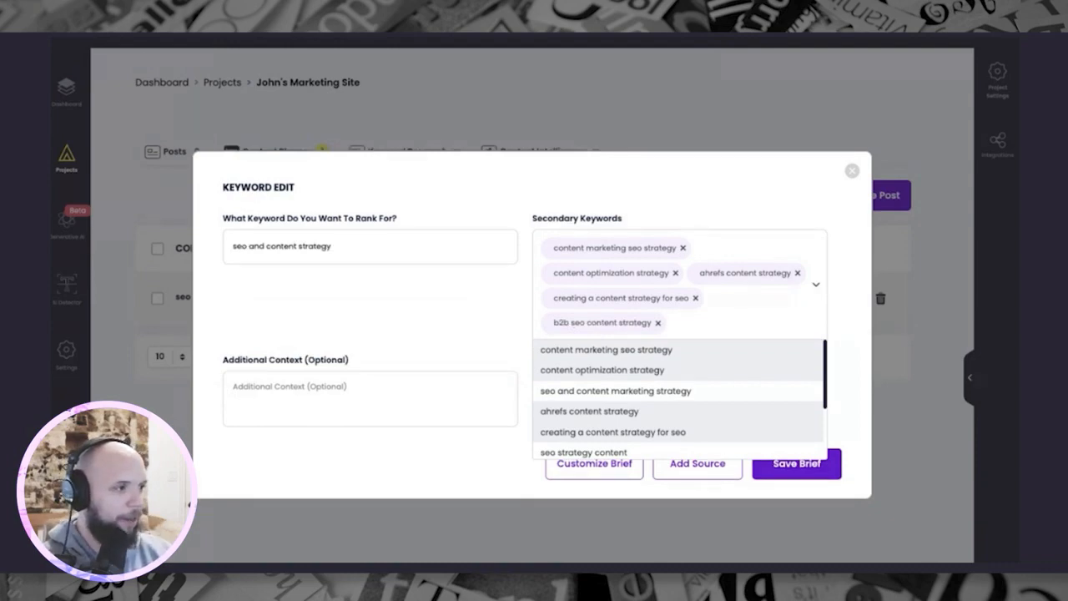
click(816, 284)
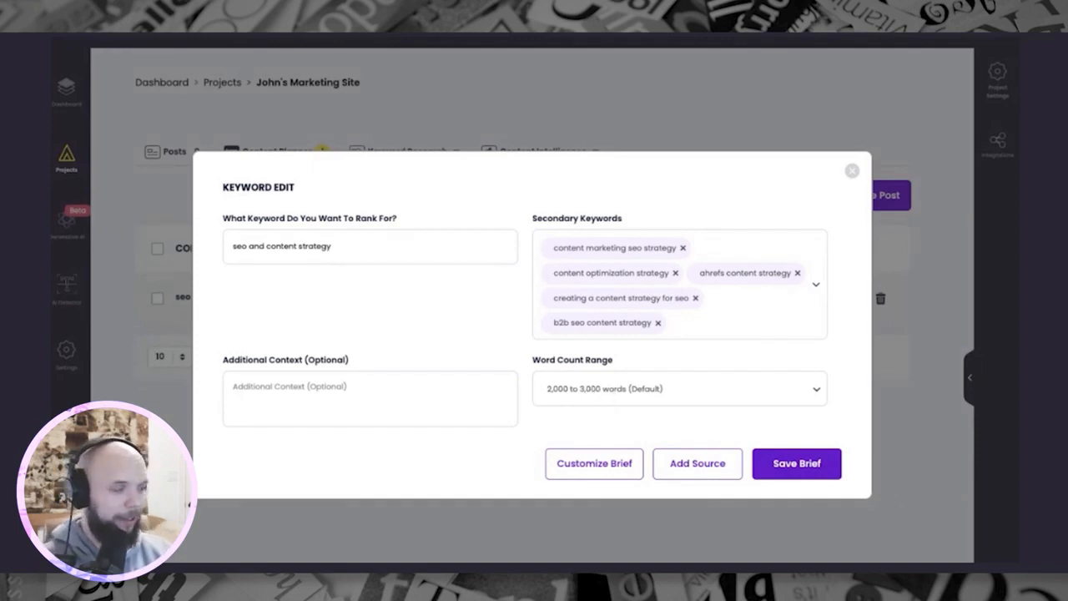
Check the word count range choices, keep 2,000 to 3,000 words, and generate a customized brief outline for the planned keyword
click(789, 388)
click(840, 369)
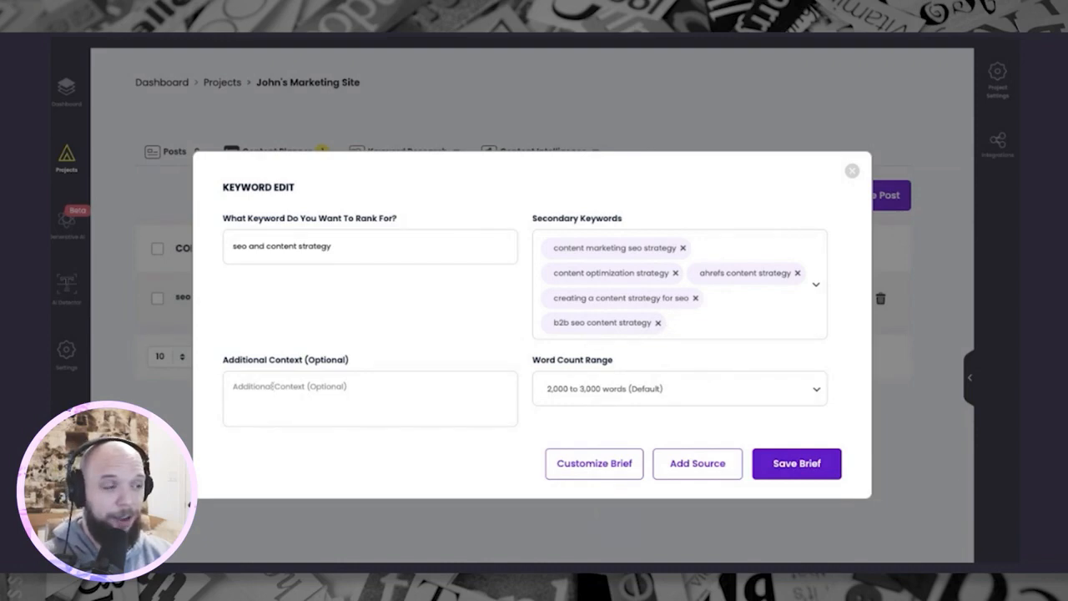
click(586, 468)
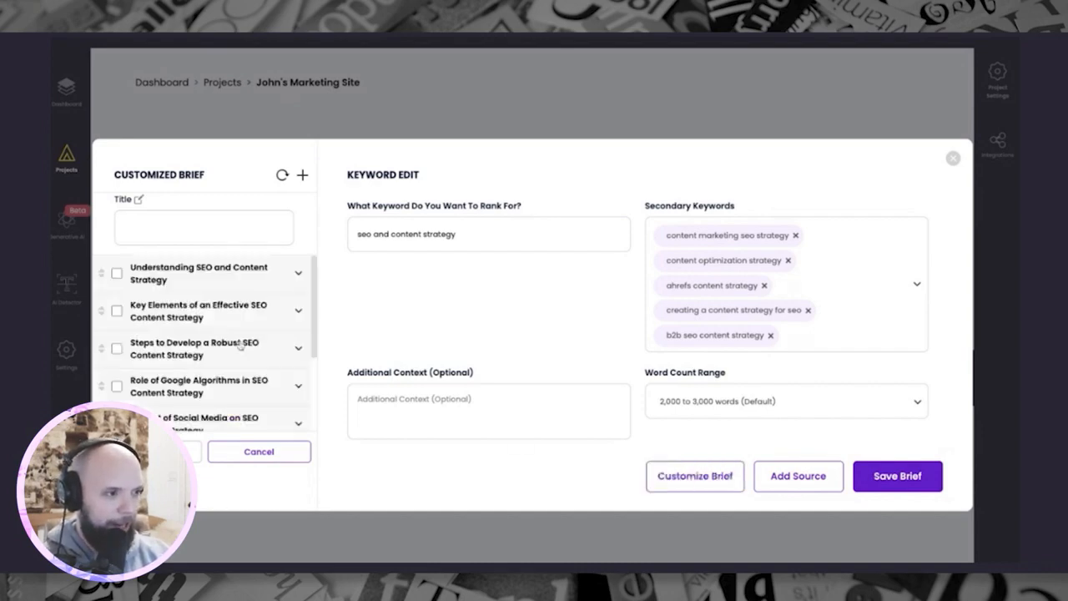
Review the section headings of the customized brief outline and save the brief for "seo and content strategy"
scroll(250, 291, down, 1)
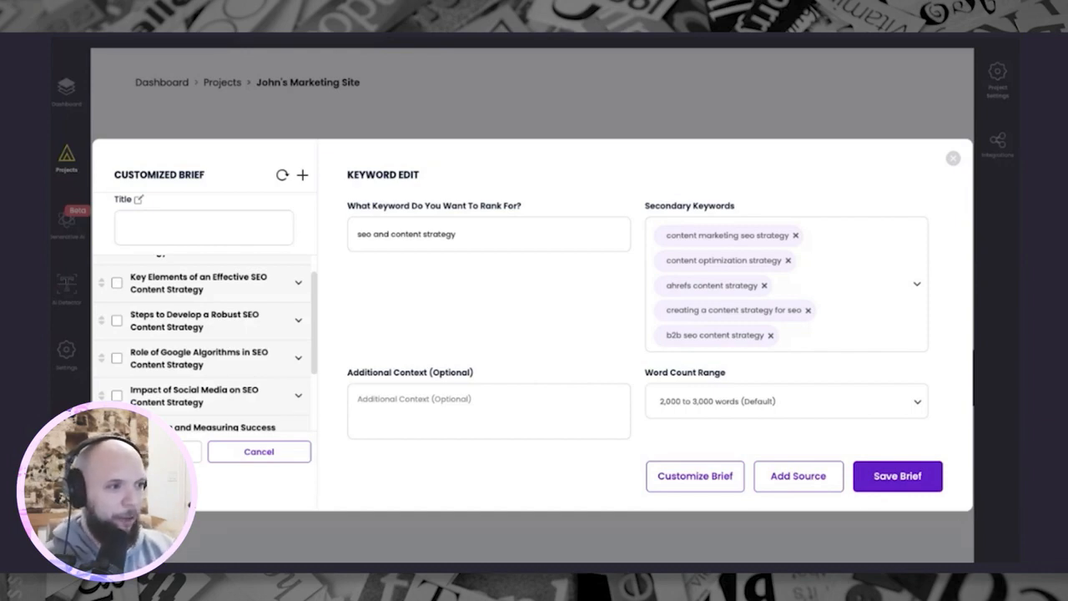
scroll(205, 342, up, 1)
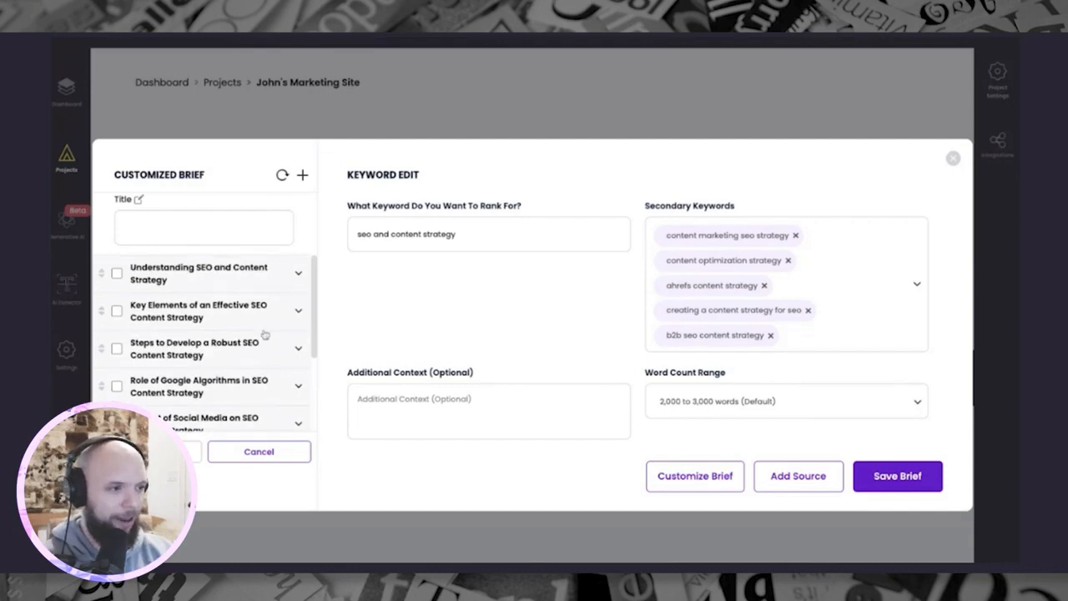
scroll(264, 331, down, 1)
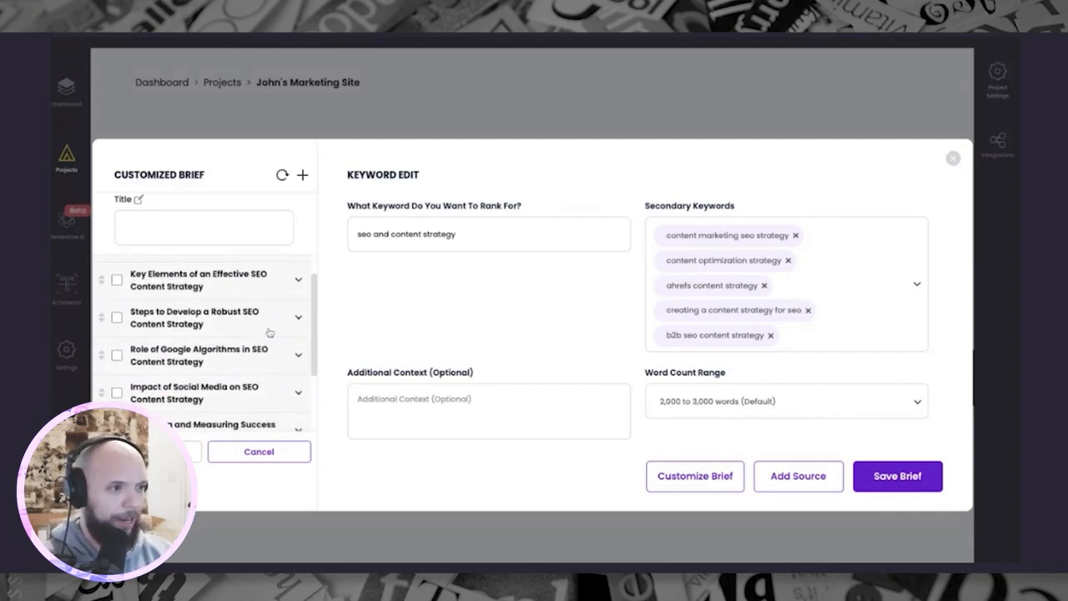
scroll(271, 332, up, 1)
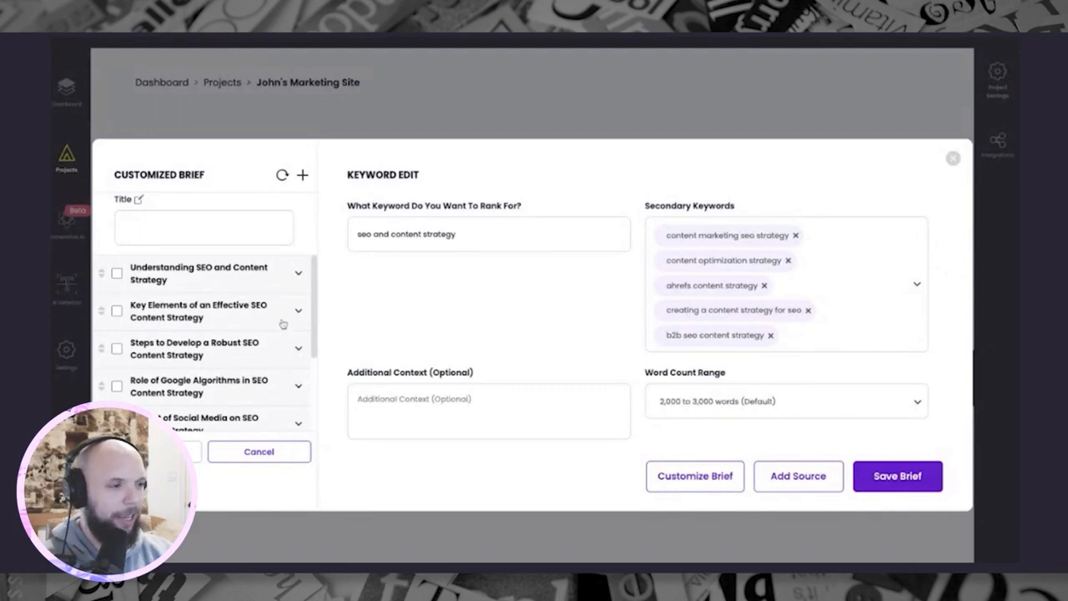
scroll(284, 321, down, 2)
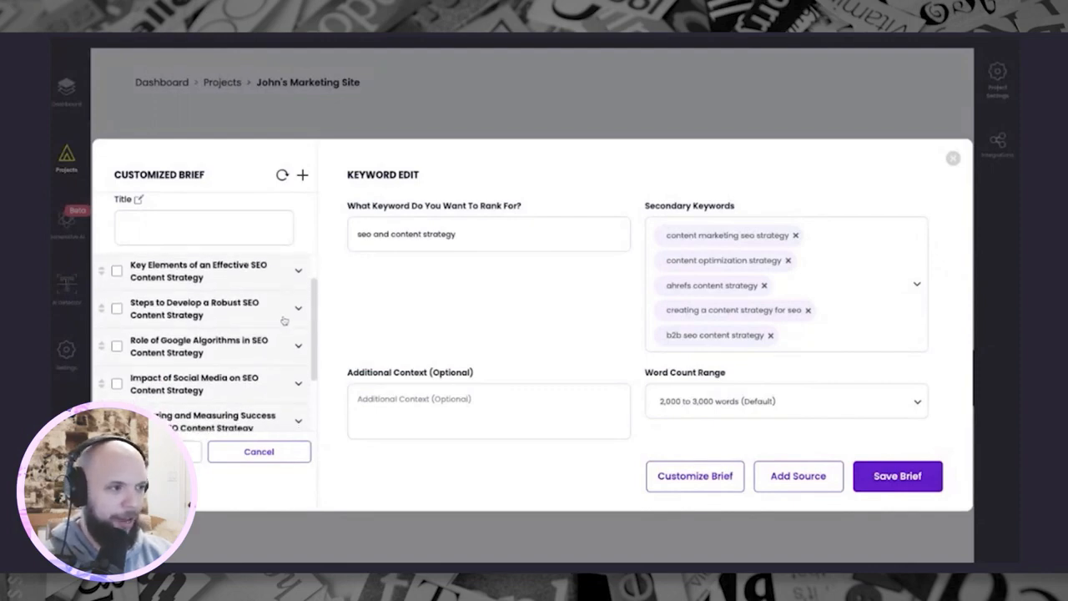
scroll(284, 318, down, 1)
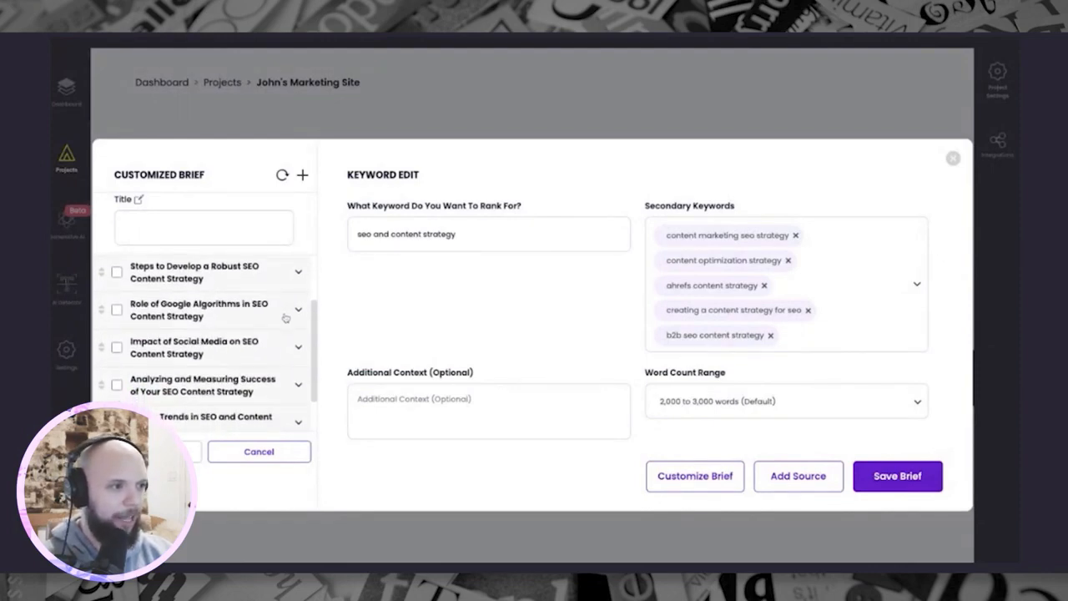
scroll(285, 317, down, 1)
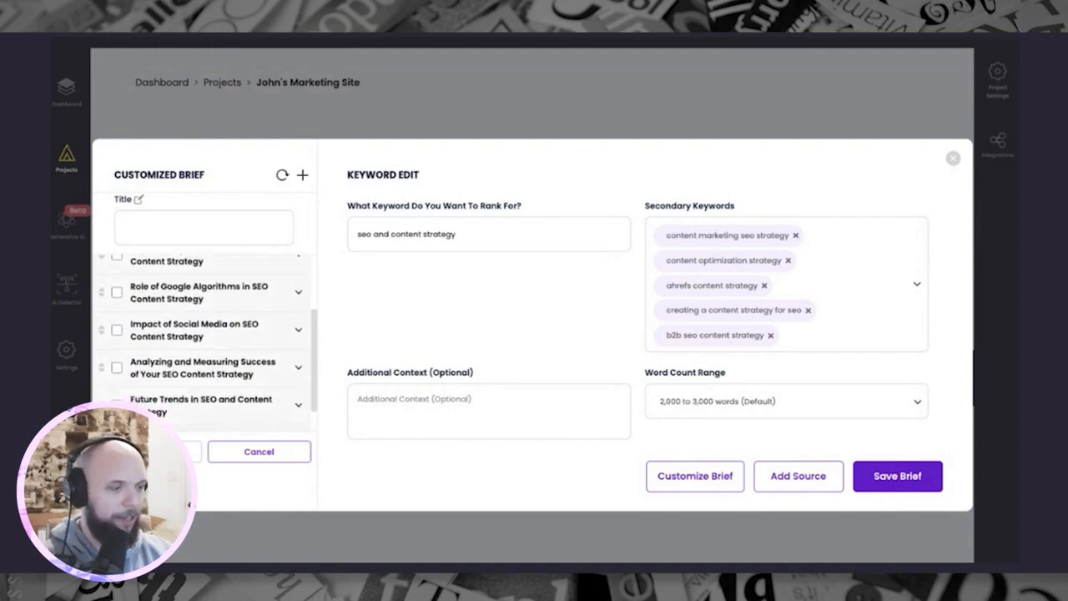
scroll(207, 324, down, 1)
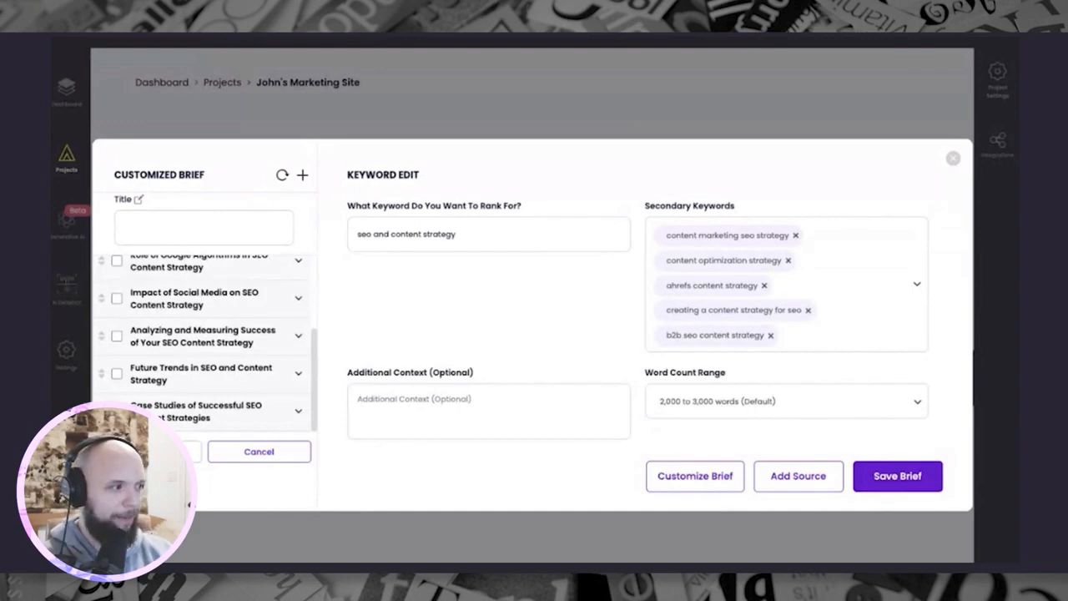
click(918, 476)
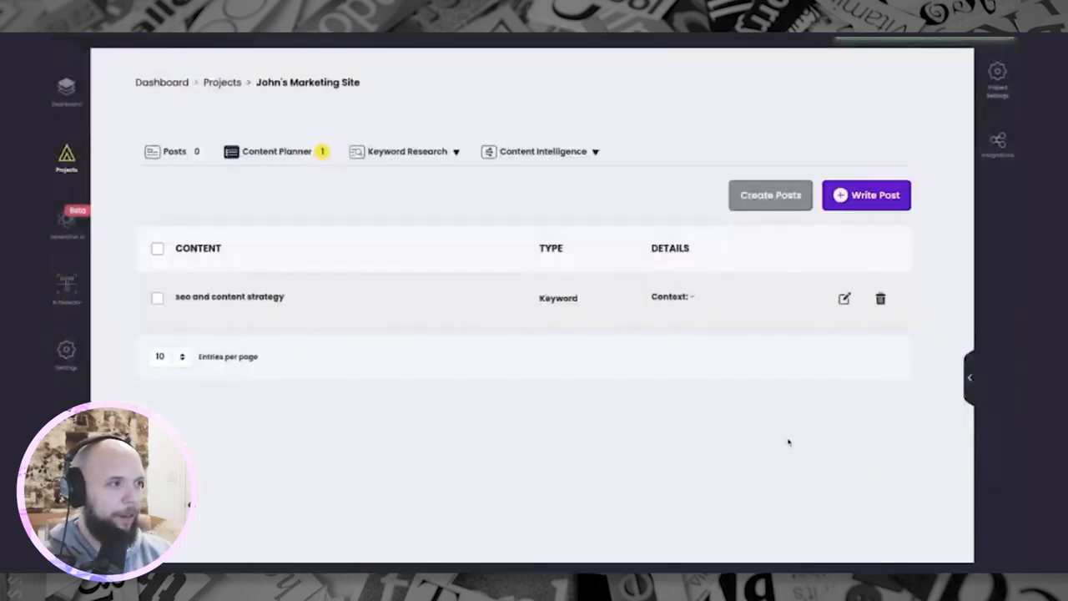
Create a topic report for the keyword "seo and content strategy" with United States as search region and English as language
click(544, 151)
click(534, 180)
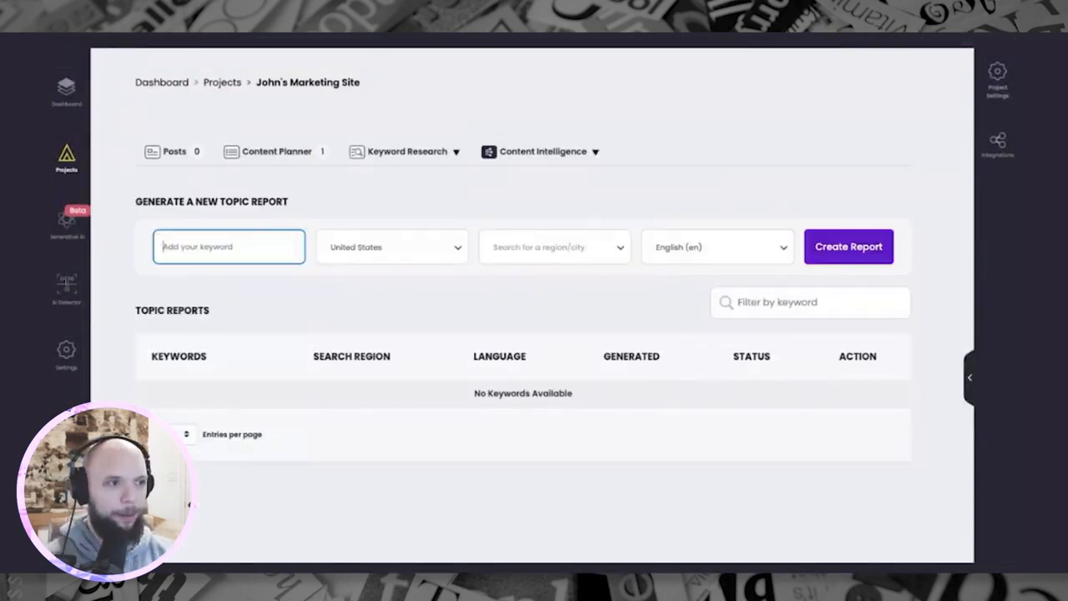
text(seo)
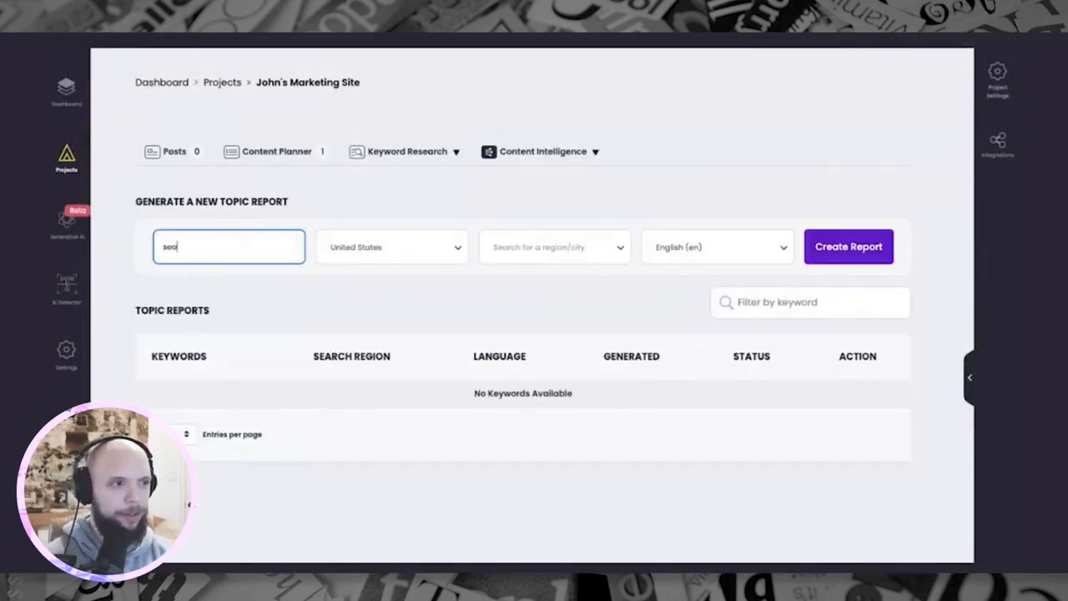
text( and content strat)
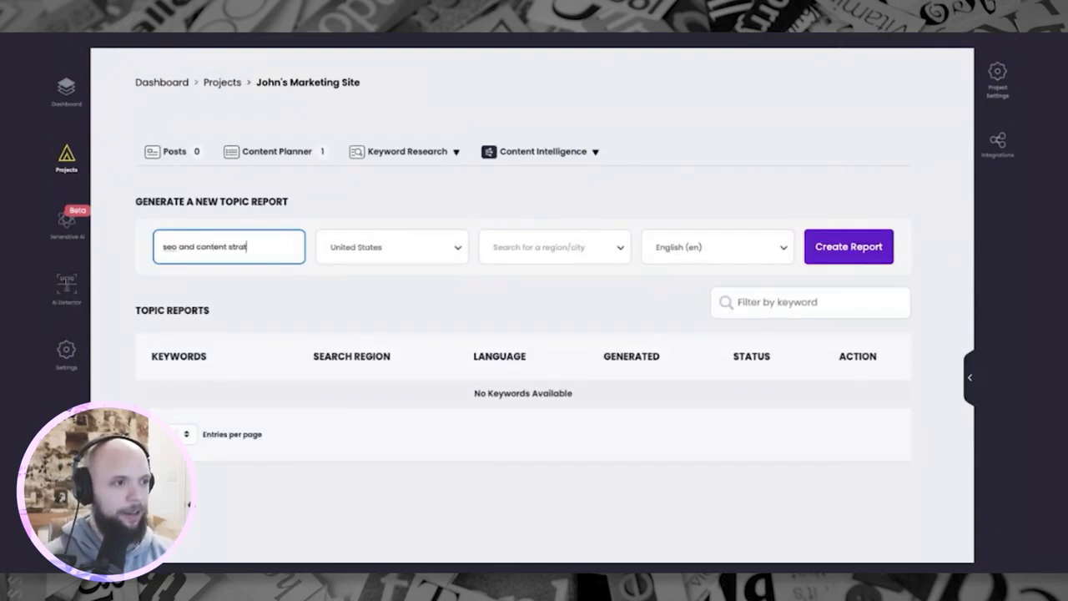
text(egy)
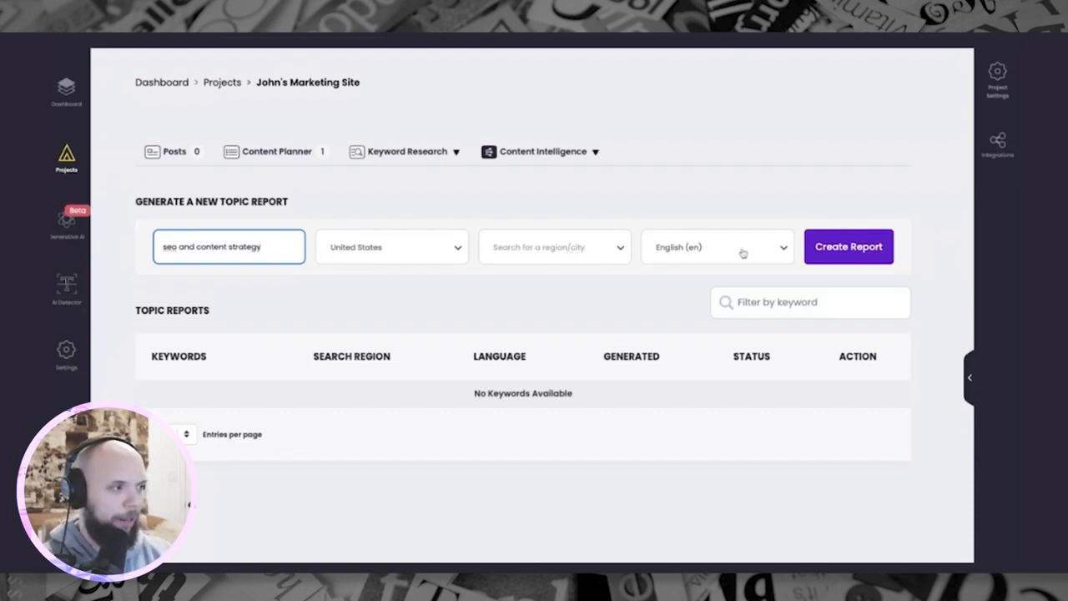
click(847, 248)
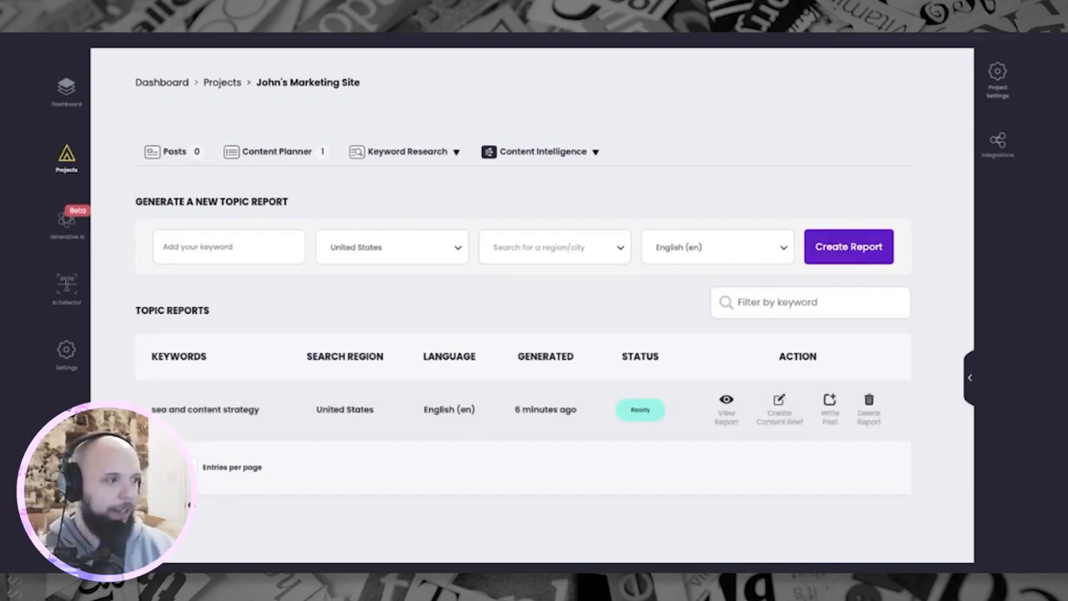
View the "seo and content strategy" topic report and examine its word count, readability and keyword frequency averages, trend data and word count chart
click(726, 403)
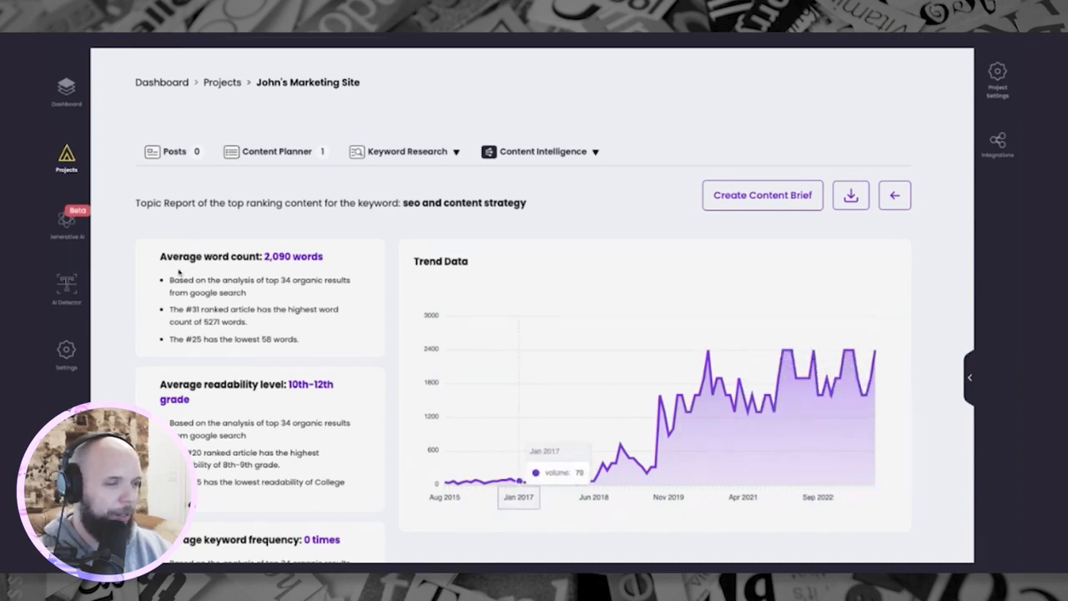
scroll(146, 280, down, 2)
scroll(146, 279, down, 2)
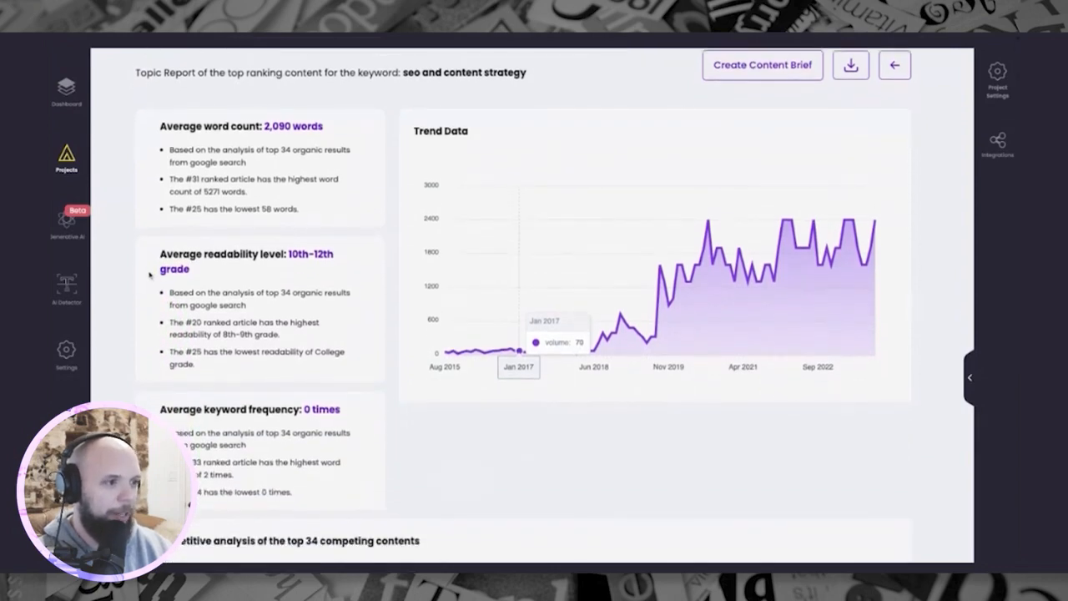
scroll(142, 273, down, 10)
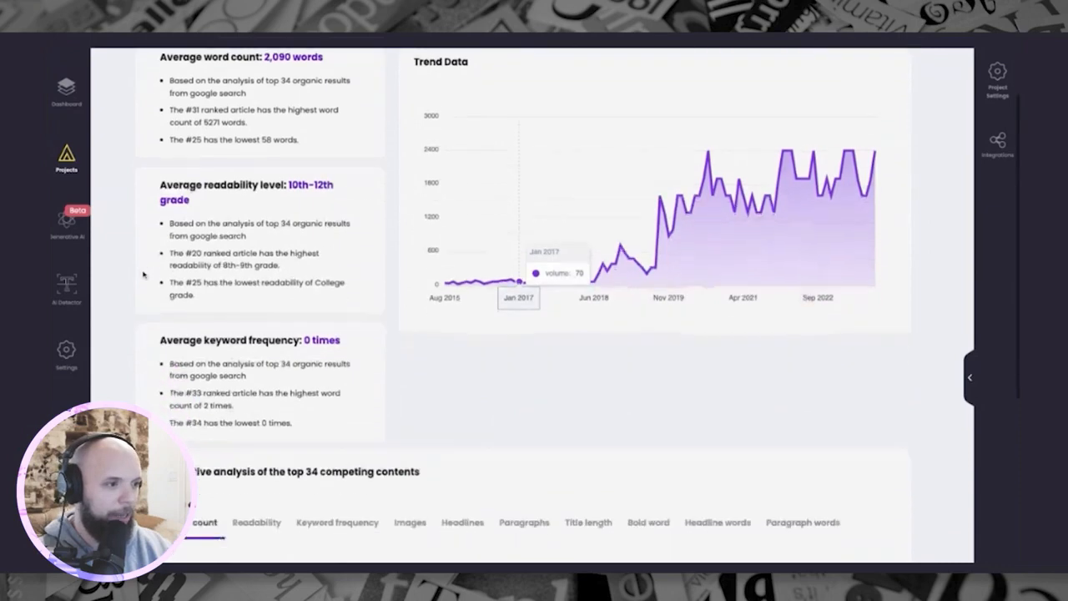
scroll(143, 273, down, 1)
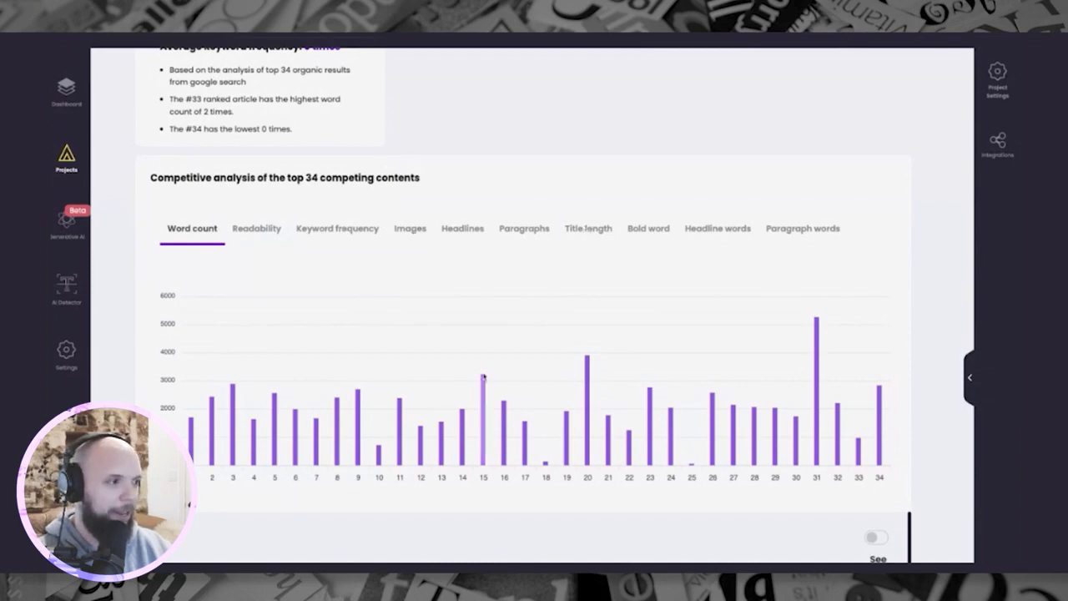
scroll(314, 321, down, 1)
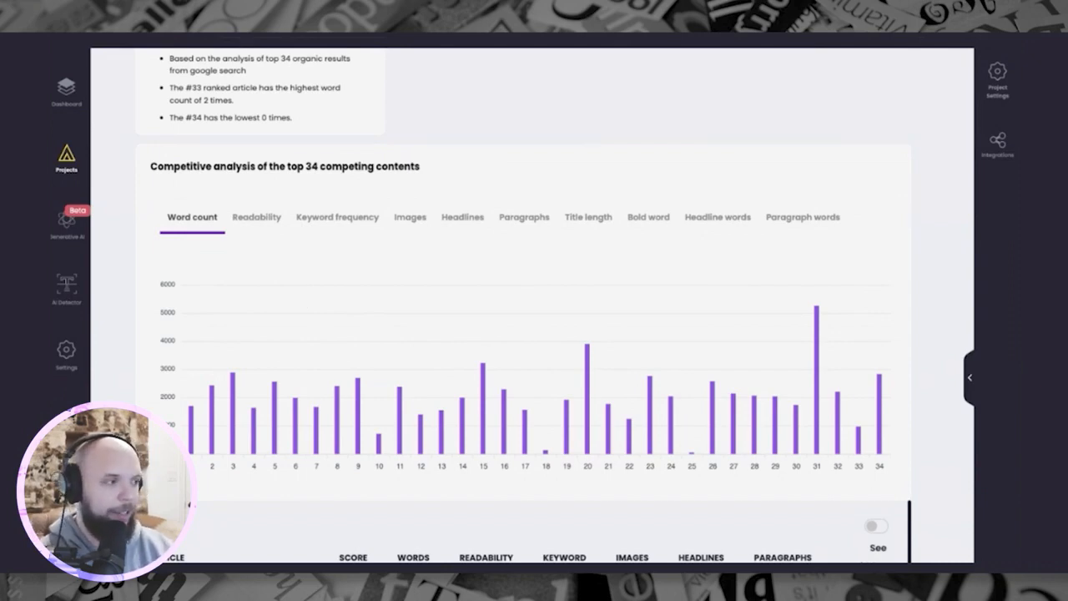
Compare the competing contents by readability, keyword frequency, images, headlines, paragraphs, title length, bold words, headline words and paragraph words
click(259, 221)
click(331, 218)
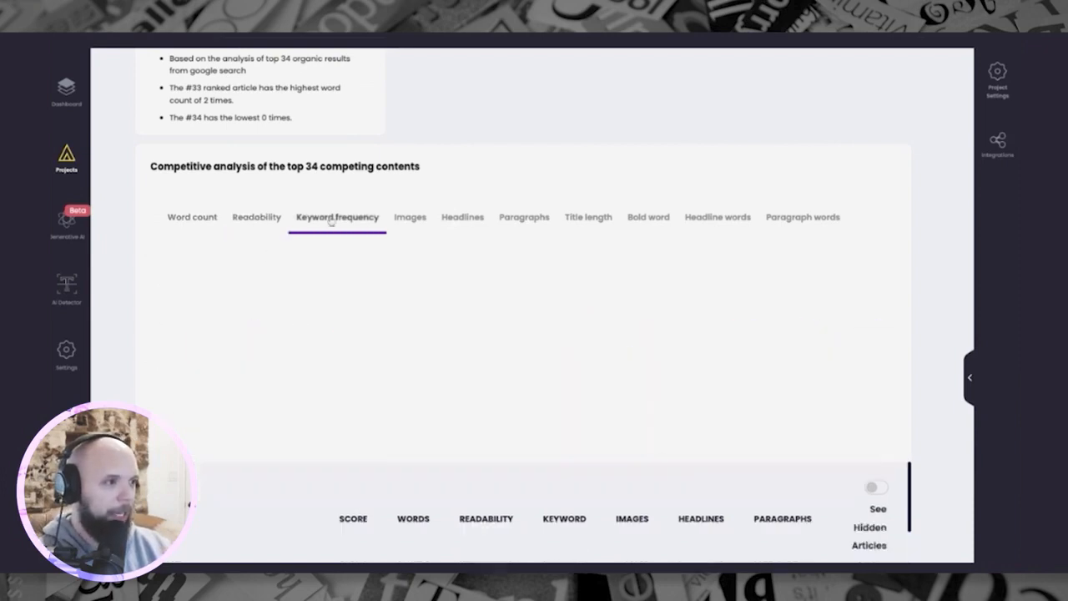
click(411, 217)
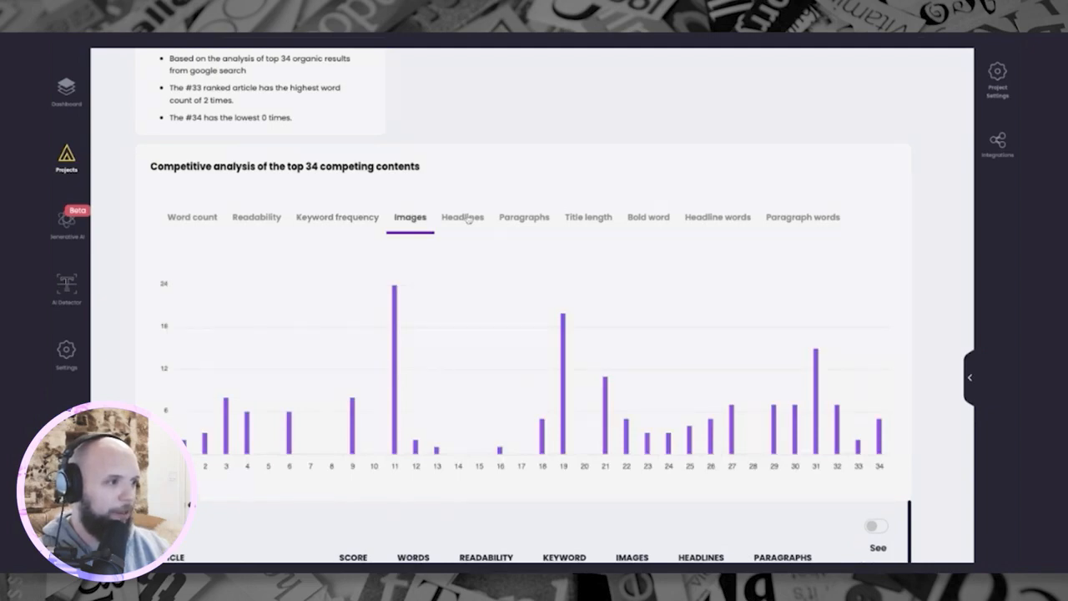
click(463, 217)
click(522, 218)
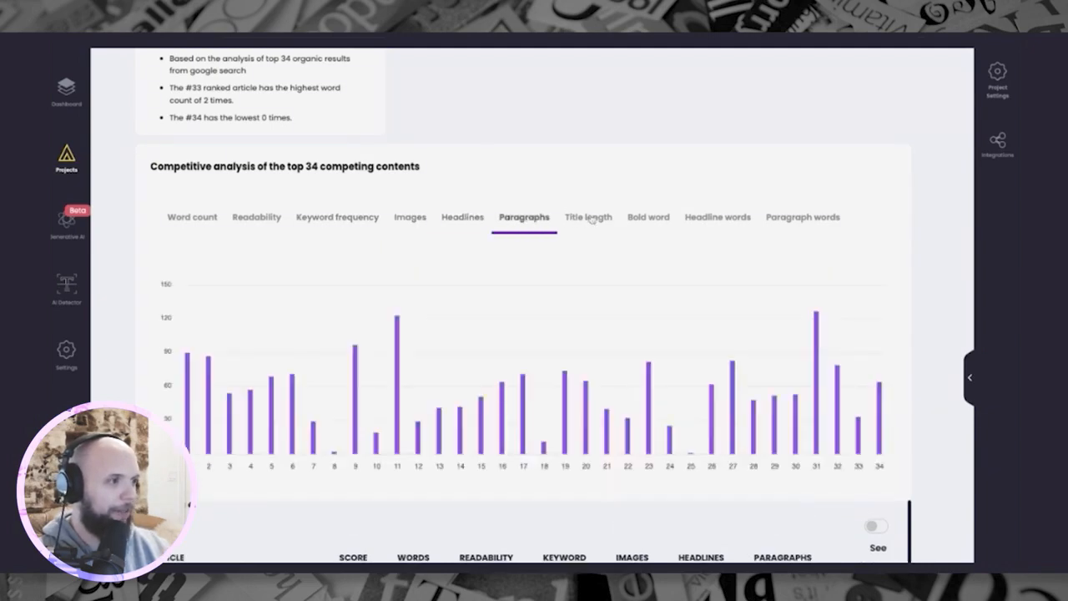
click(589, 218)
click(639, 218)
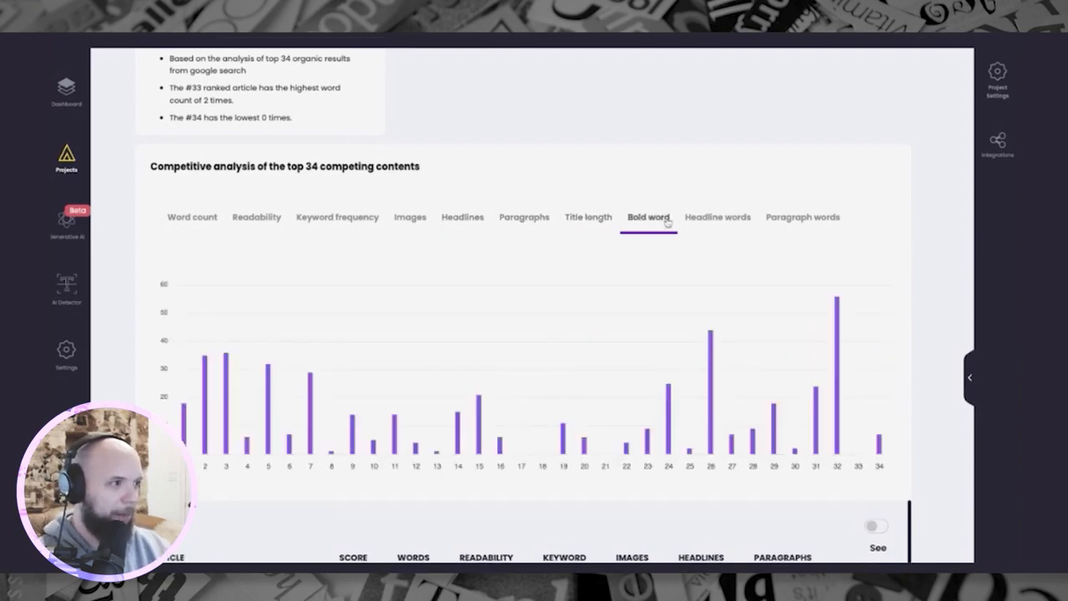
click(707, 218)
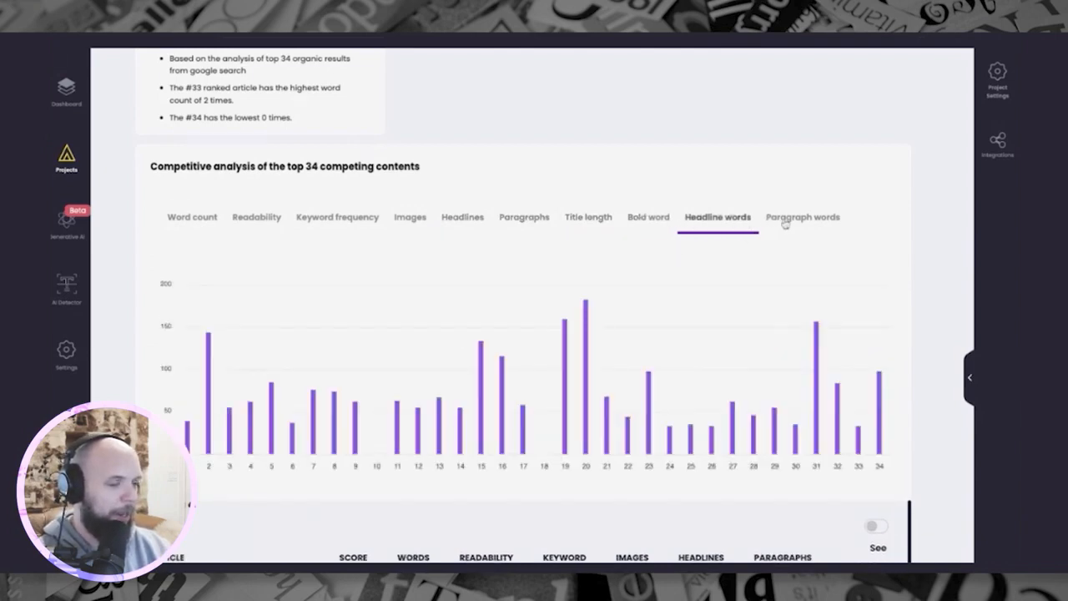
click(784, 219)
Expand the first-ranked article in the competitor list, examine its metrics, outline and full text, and return to the content planner
scroll(269, 328, down, 3)
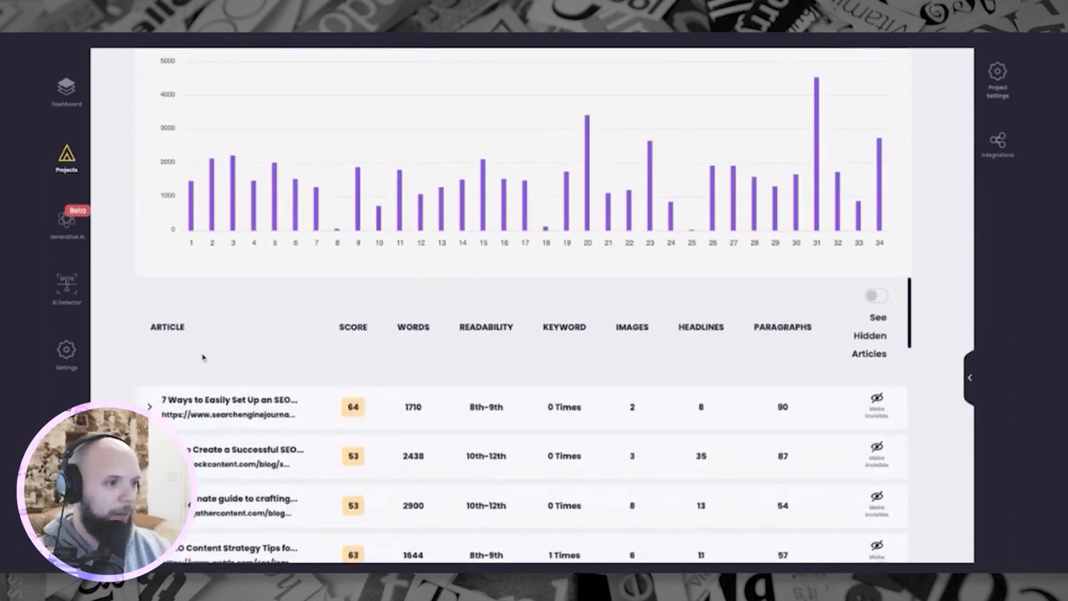
scroll(203, 357, down, 1)
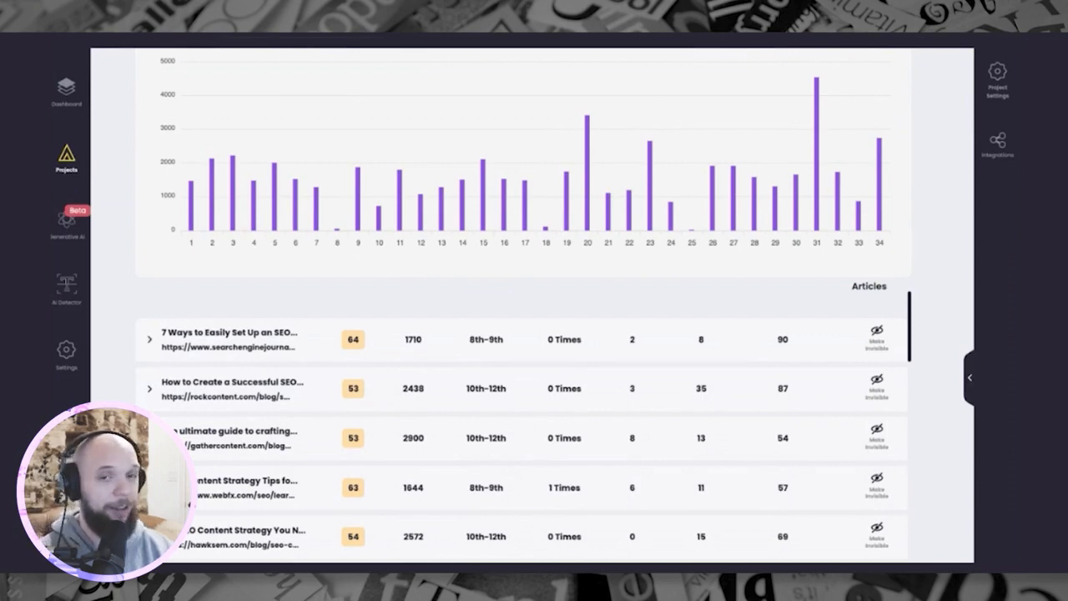
click(149, 339)
scroll(149, 338, down, 2)
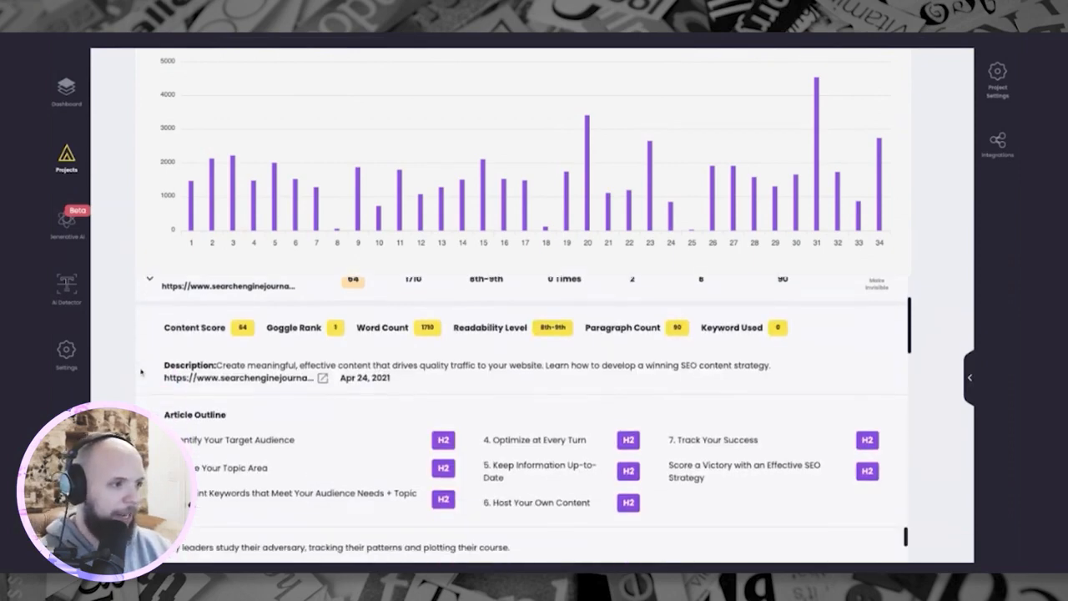
scroll(536, 417, down, 1)
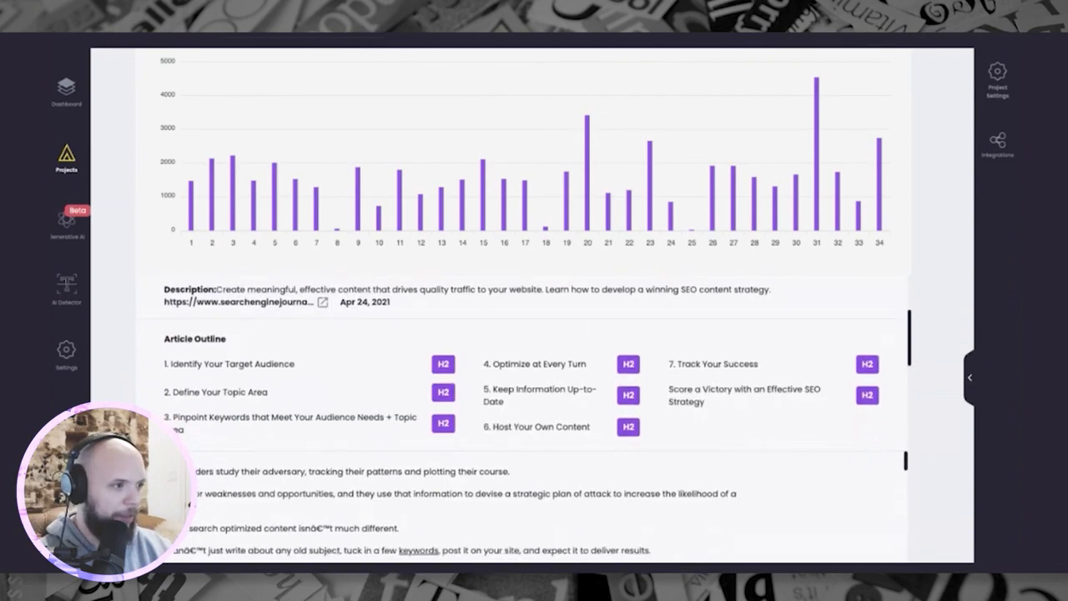
scroll(537, 417, down, 4)
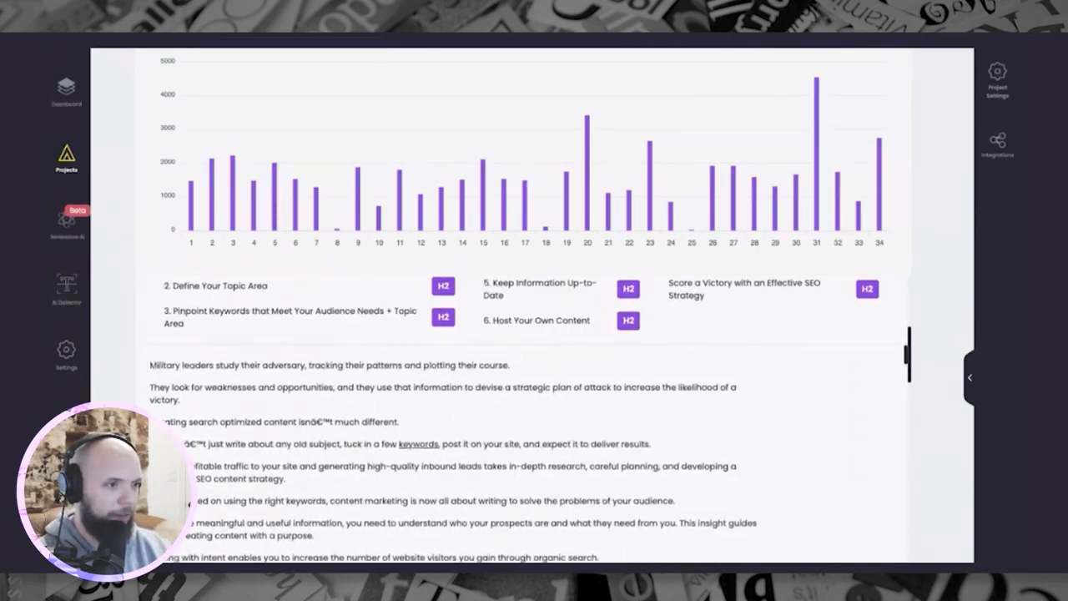
drag(155, 365, 262, 364)
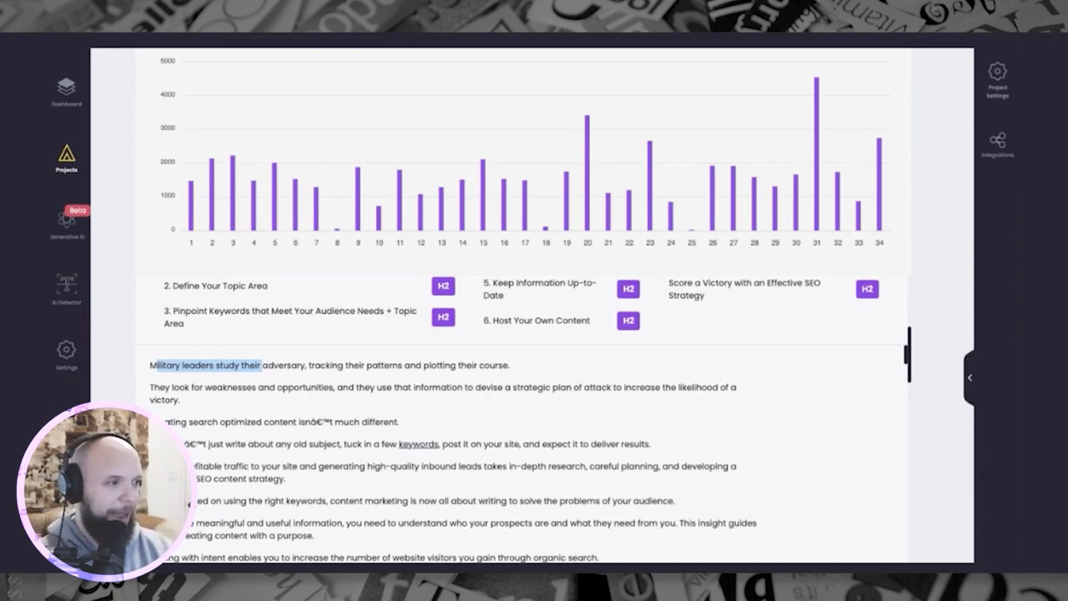
scroll(529, 454, down, 10)
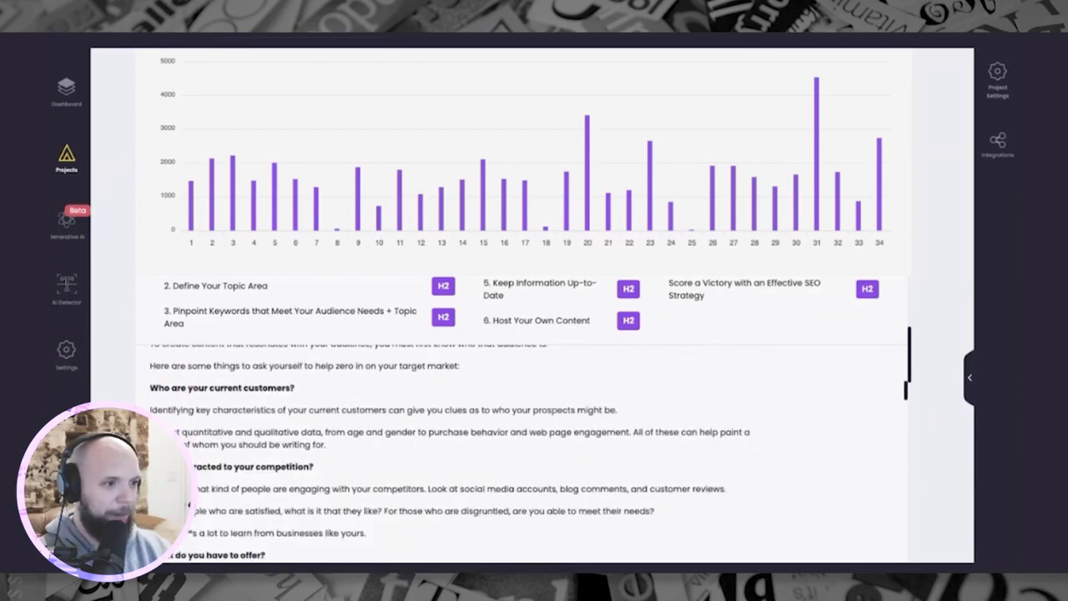
scroll(529, 453, down, 5)
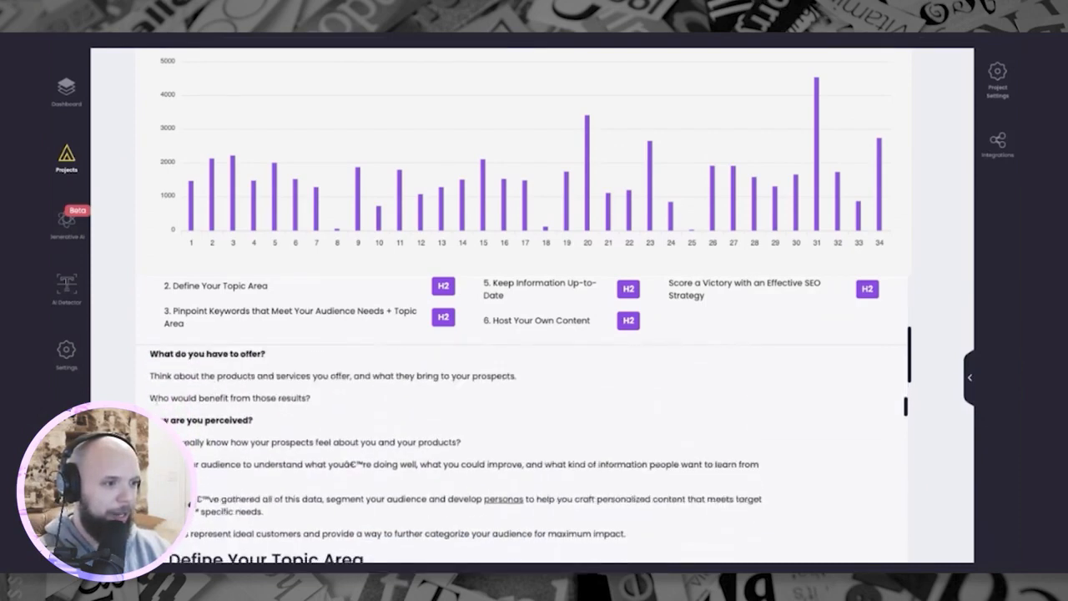
scroll(529, 454, down, 5)
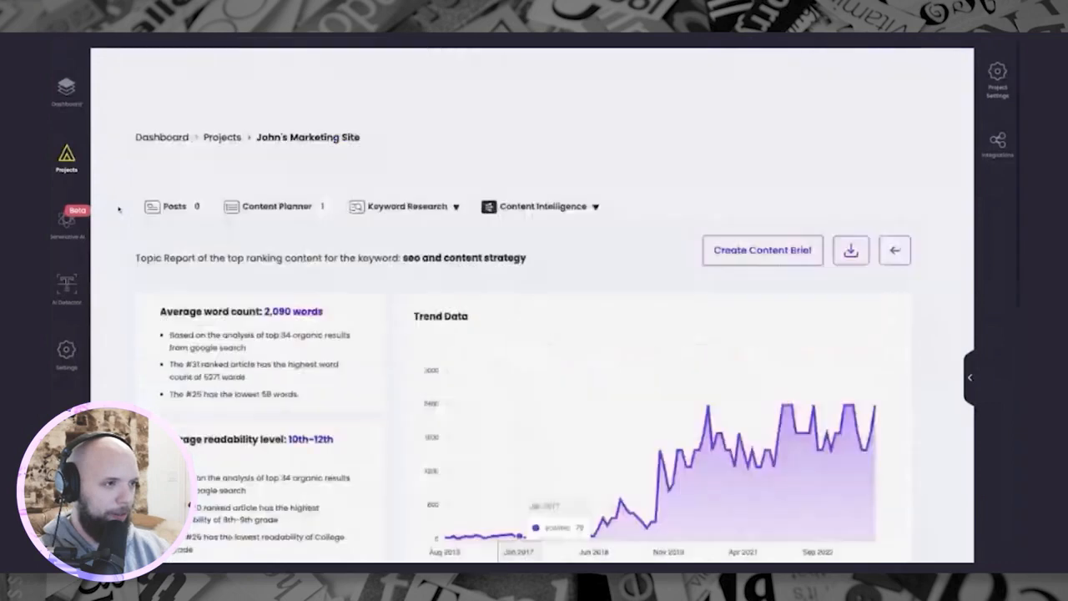
scroll(118, 209, down, 1)
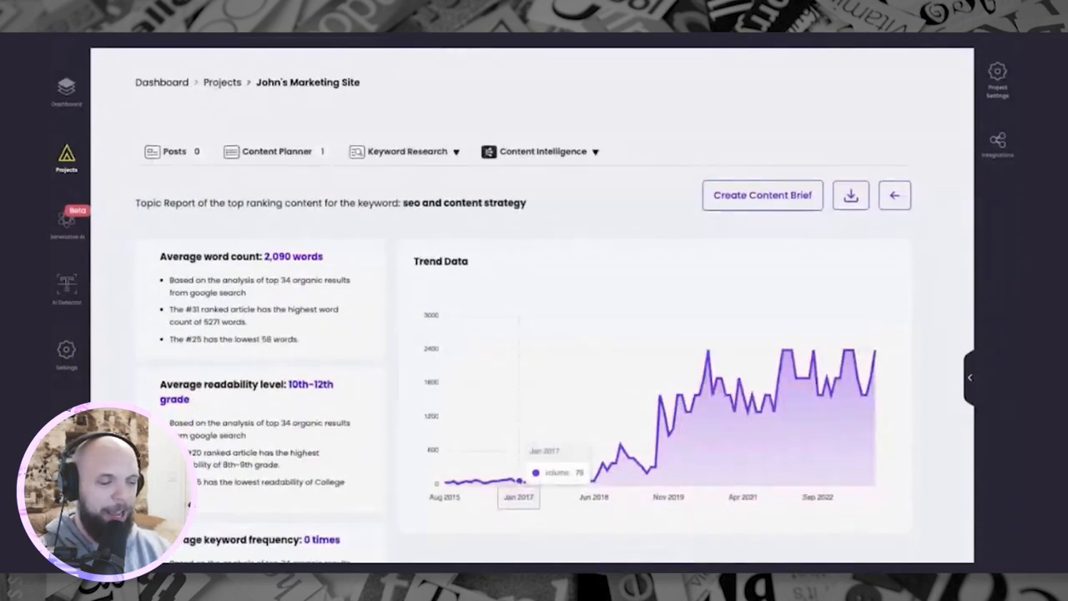
click(260, 155)
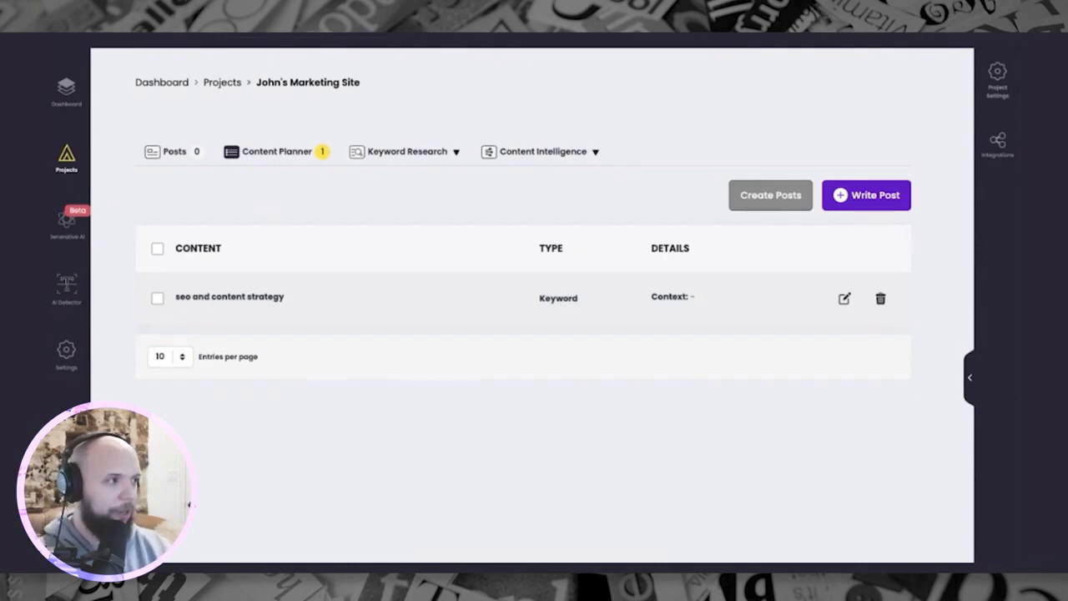
Create a post from the "seo and content strategy" keyword in the content planner
click(159, 301)
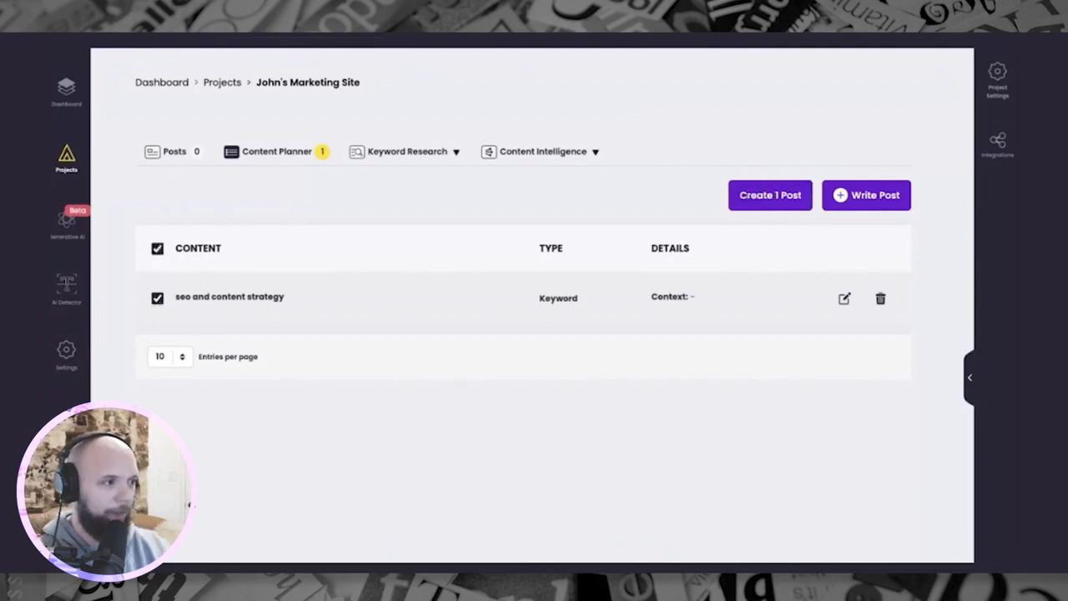
click(769, 194)
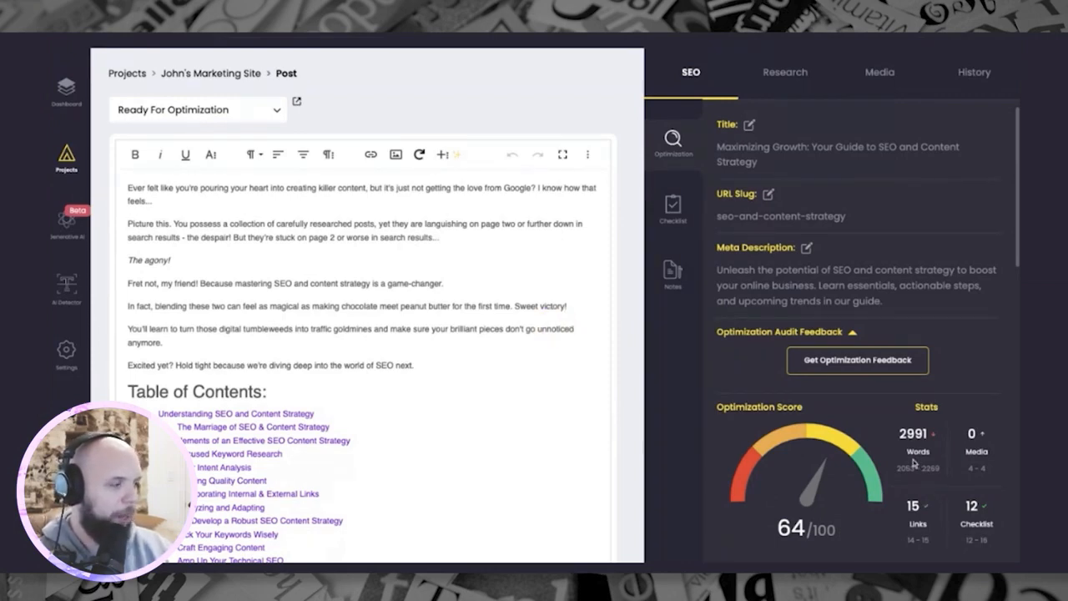
Review the generated post's table of contents, word and media stats against their target ranges, and on-page checklist
drag(902, 468, 932, 468)
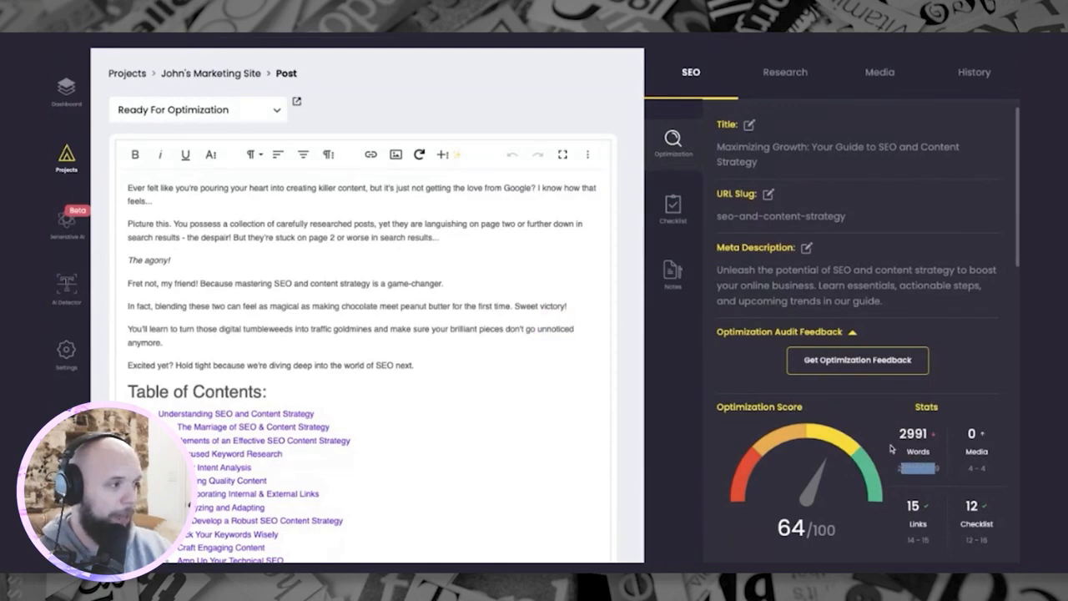
click(904, 465)
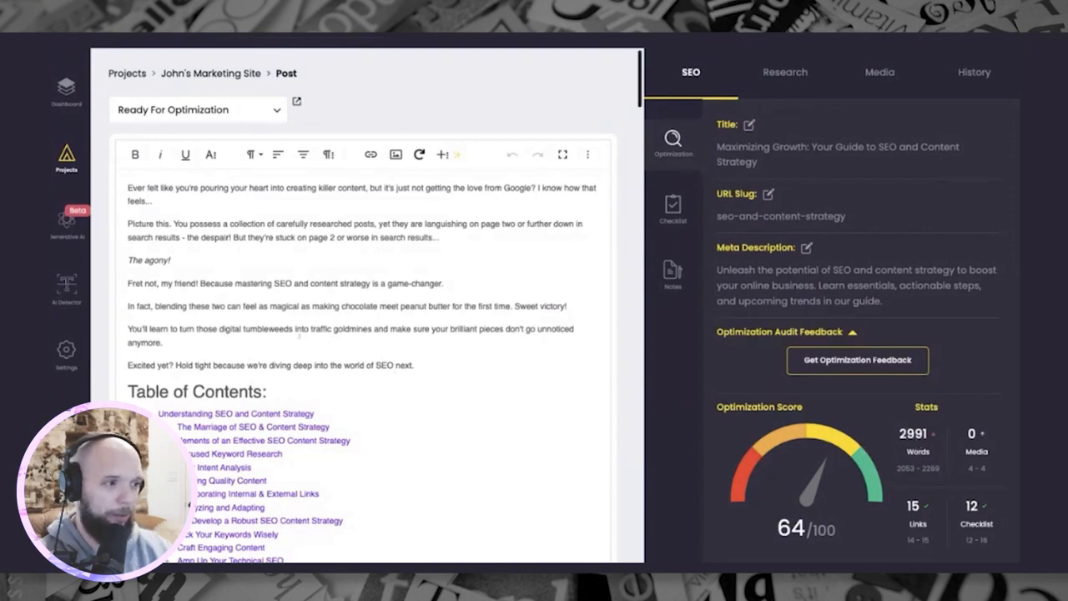
scroll(469, 388, down, 3)
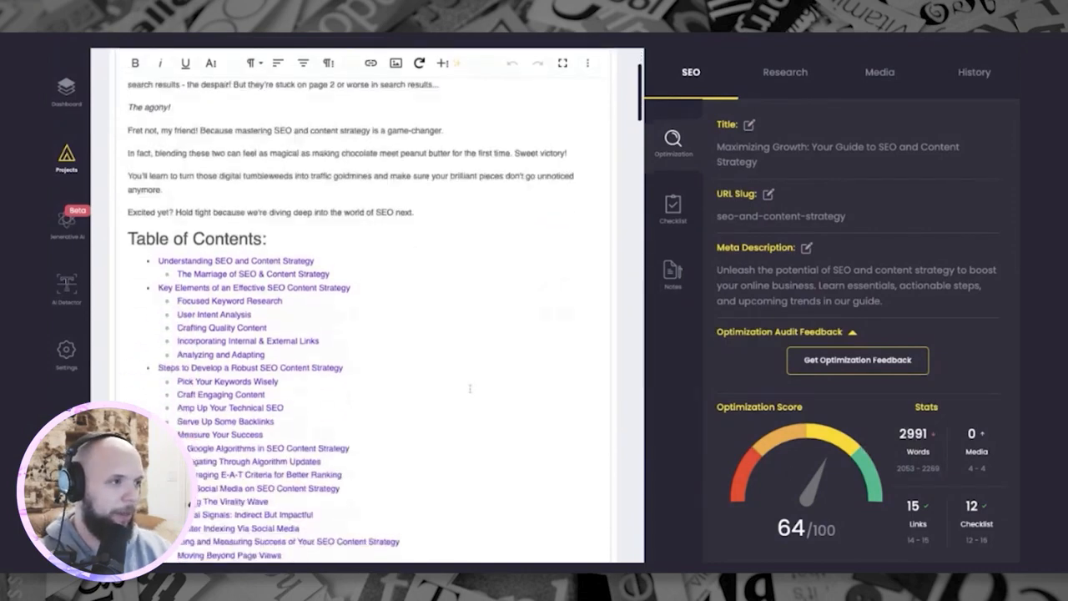
scroll(470, 387, up, 4)
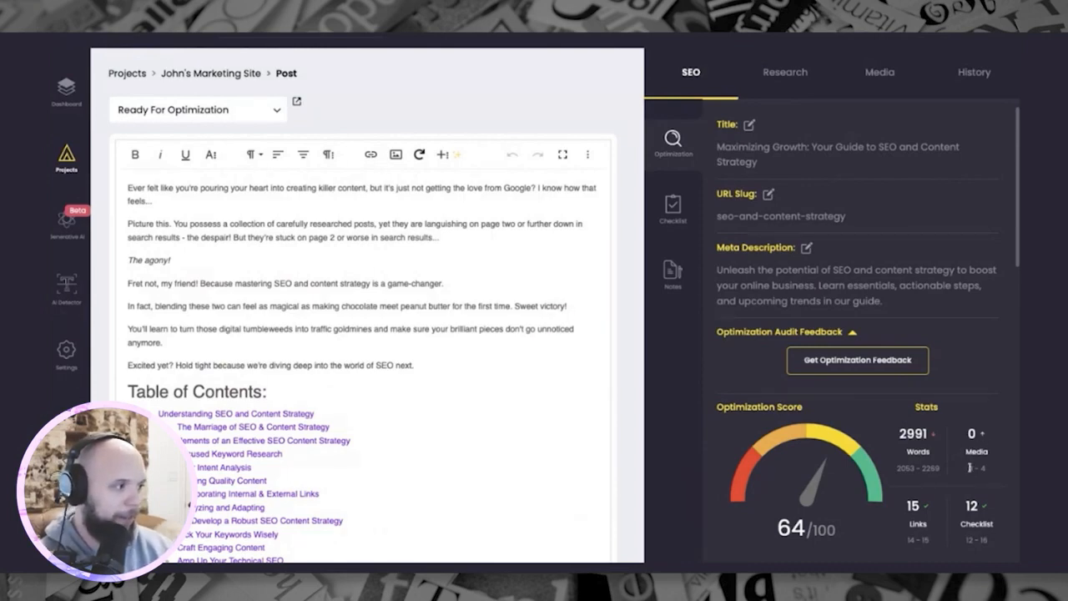
drag(968, 468, 987, 467)
click(988, 440)
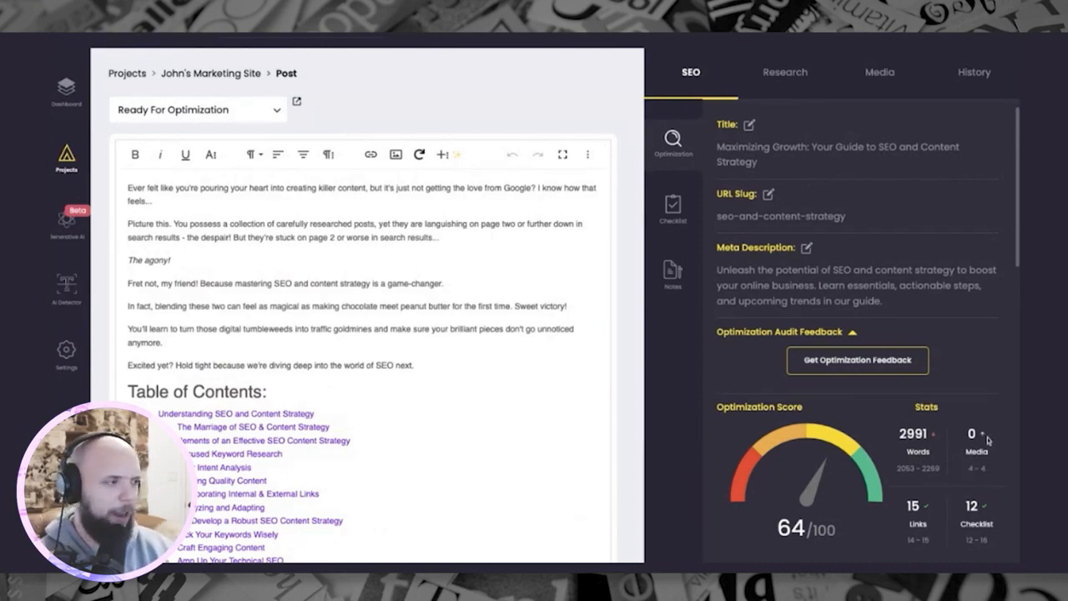
scroll(949, 467, down, 1)
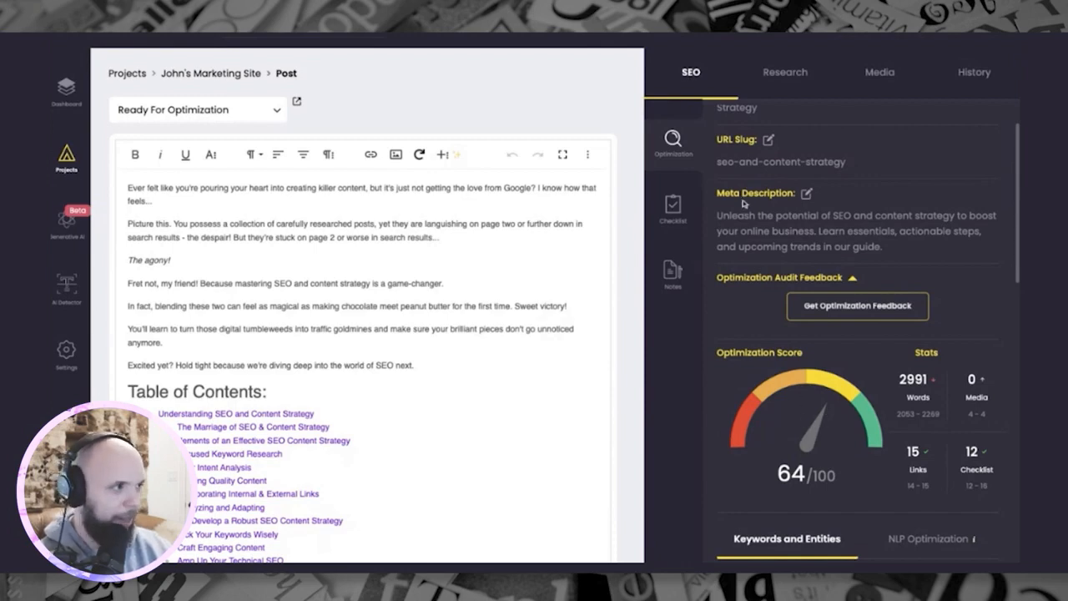
click(680, 214)
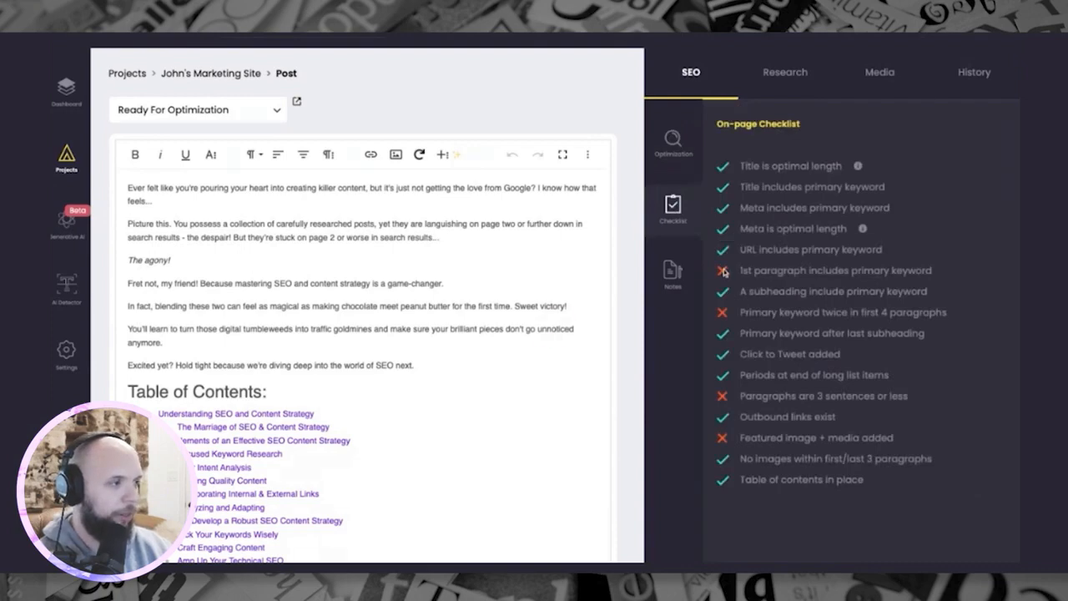
click(675, 140)
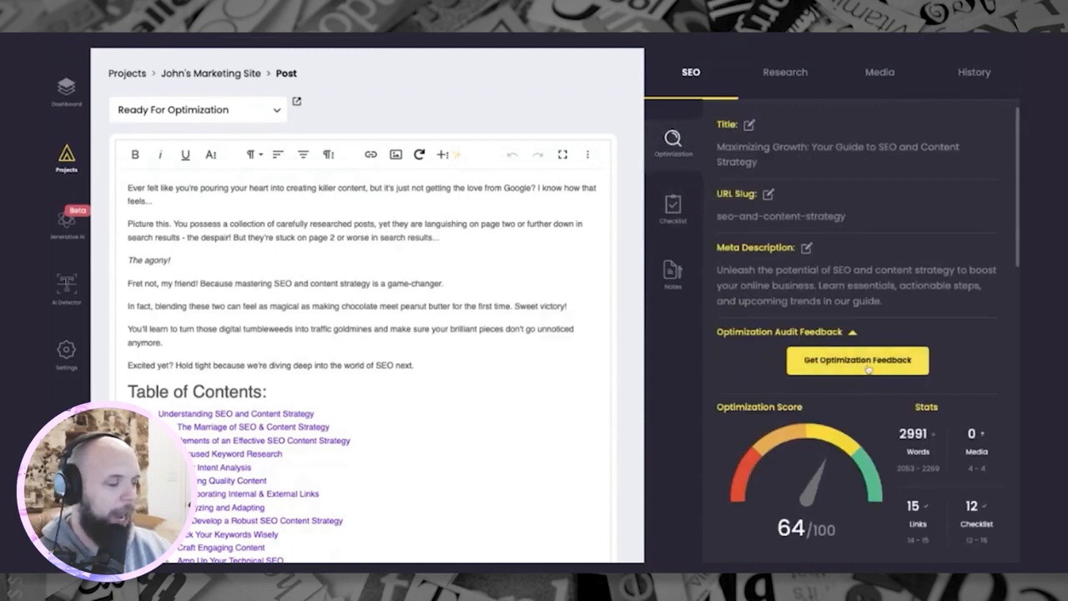
Generate the optimization audit feedback for the post and read through its suggestions
click(903, 367)
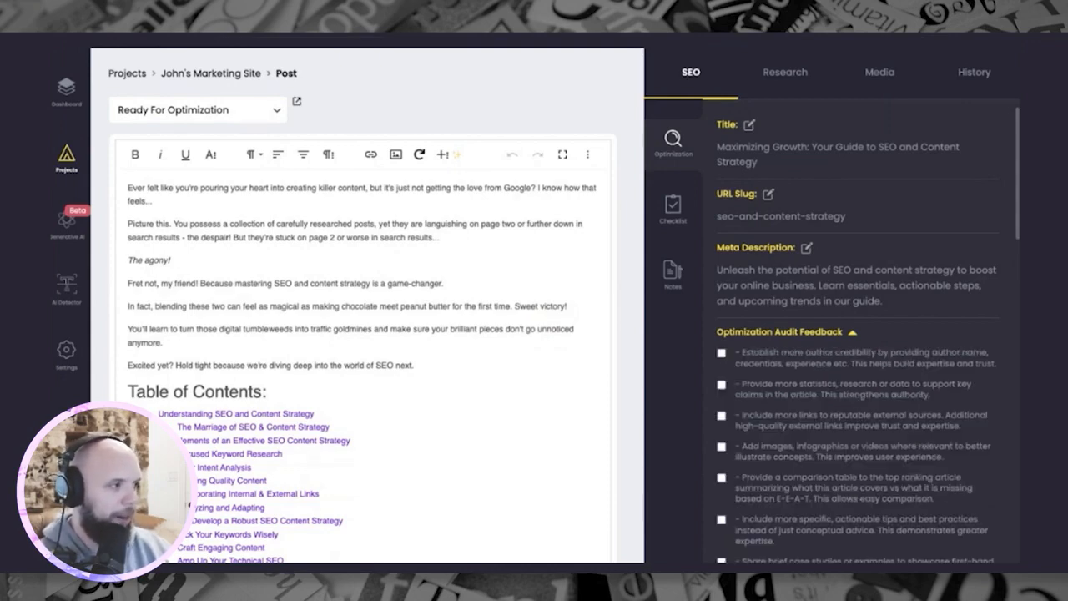
scroll(856, 334, down, 2)
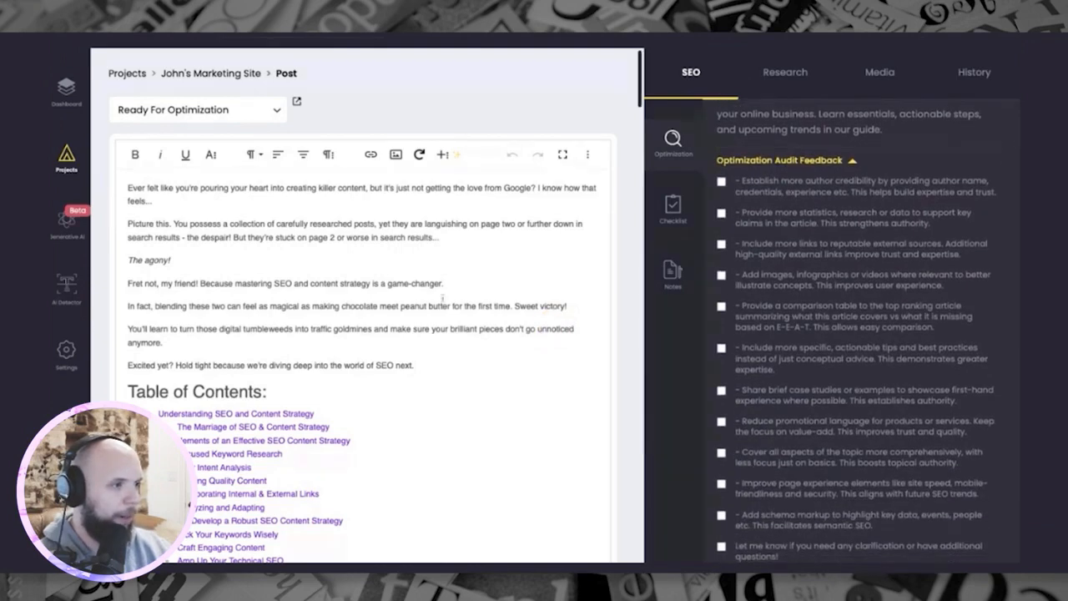
scroll(854, 163, down, 6)
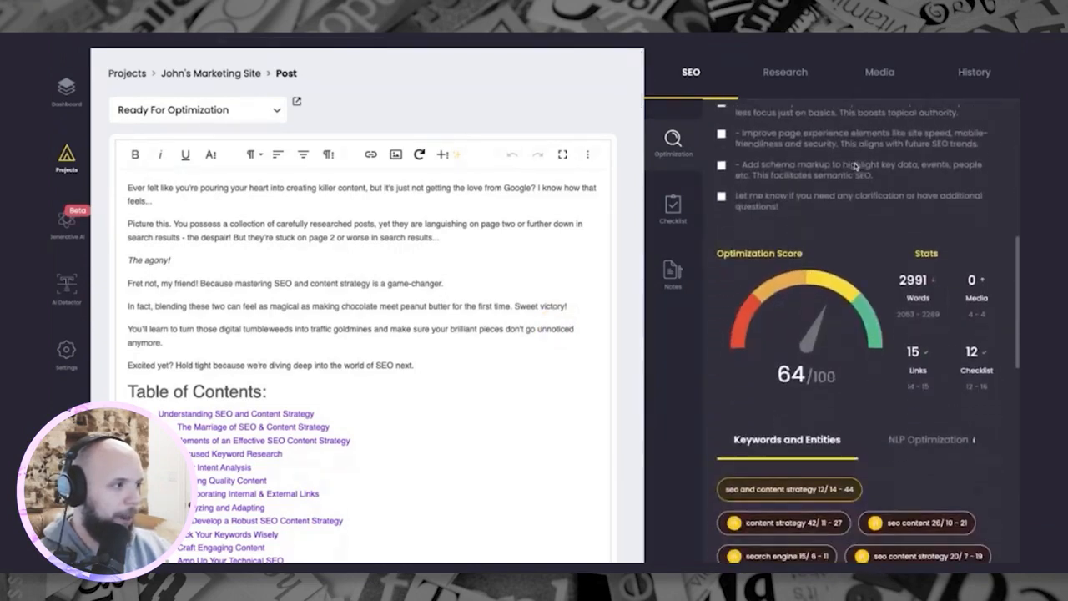
Examine the post's keywords and entities with their target ranges, including the competitor usage table for "search engine"
scroll(808, 220, down, 1)
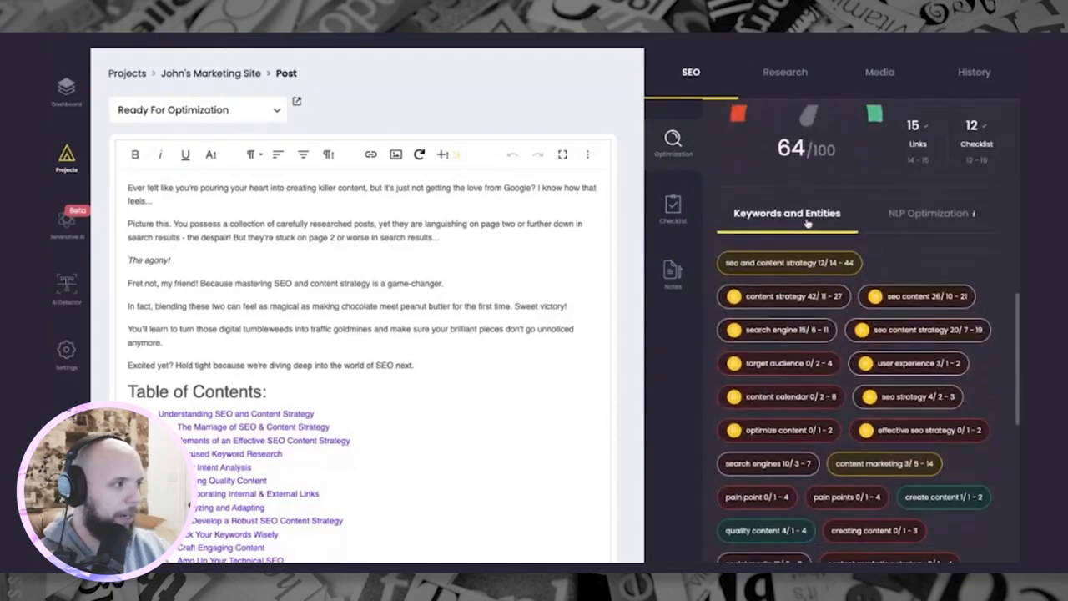
scroll(807, 220, down, 1)
scroll(882, 216, down, 1)
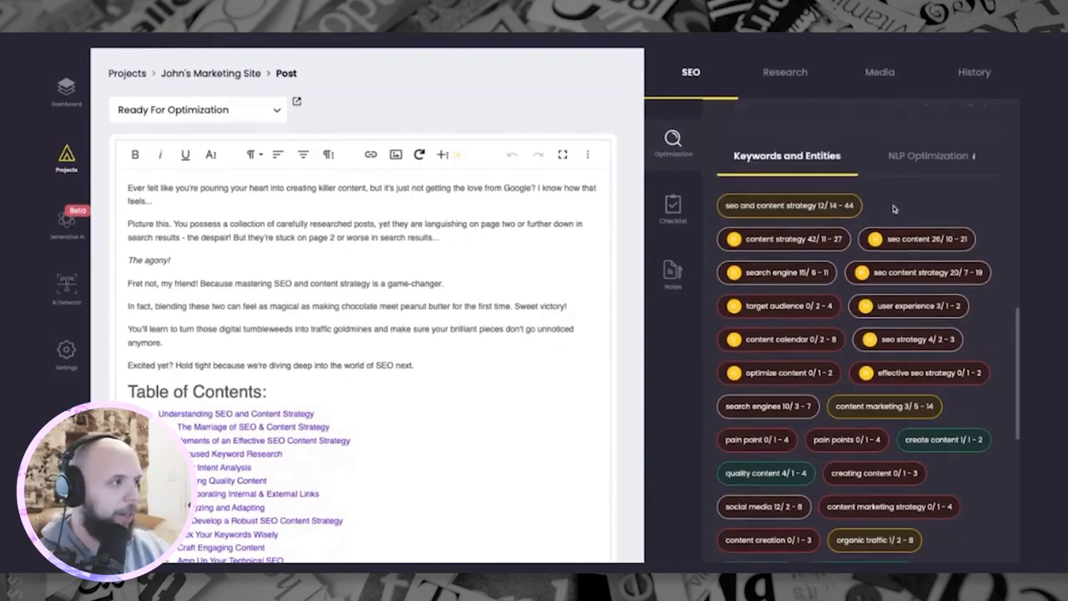
scroll(893, 205, down, 1)
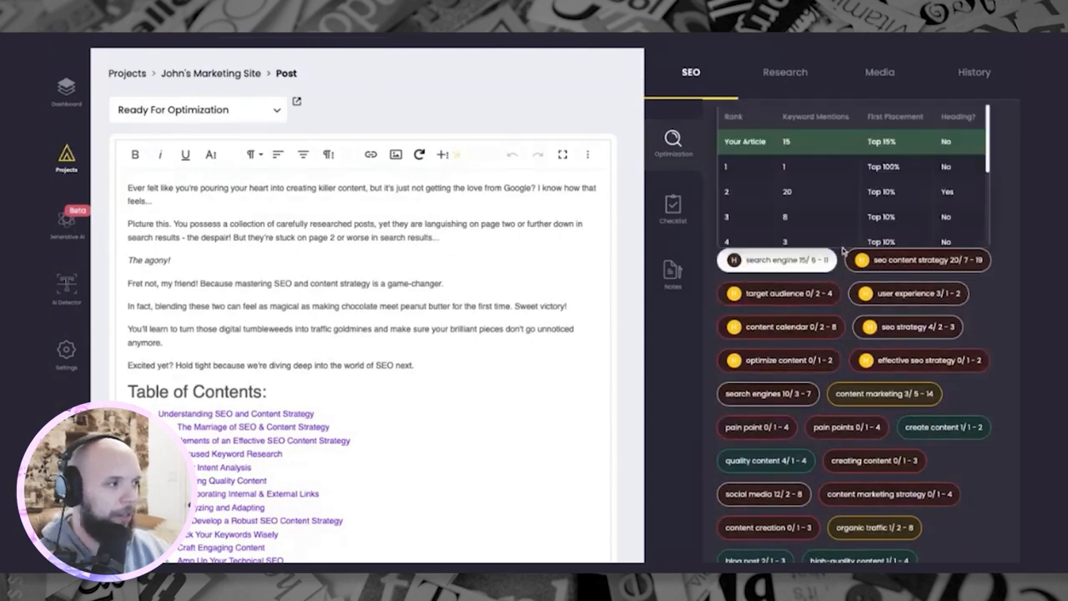
mouse_move(840, 284)
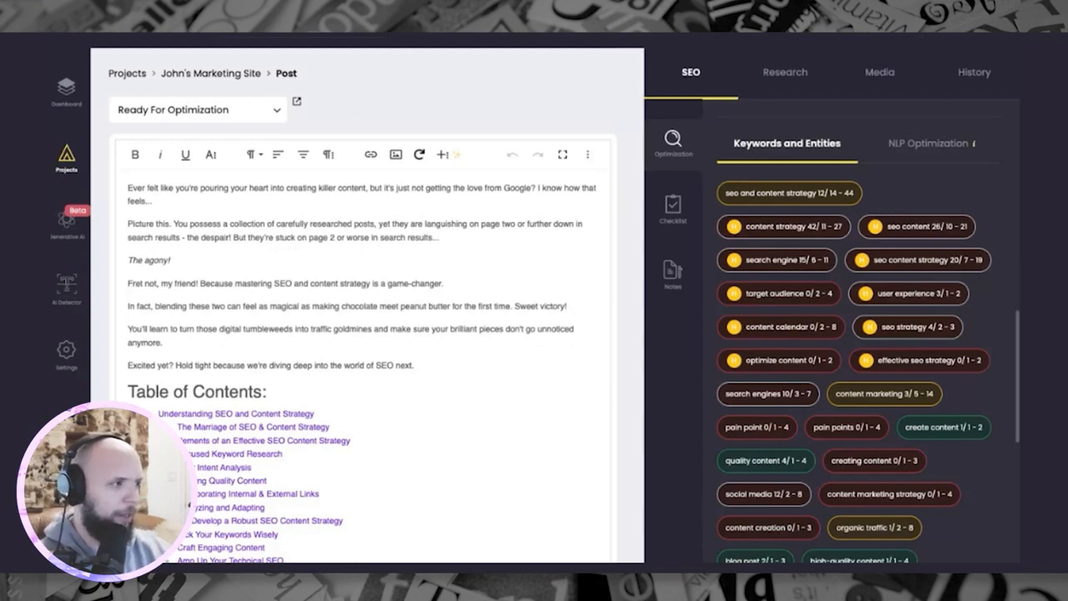
scroll(817, 221, down, 2)
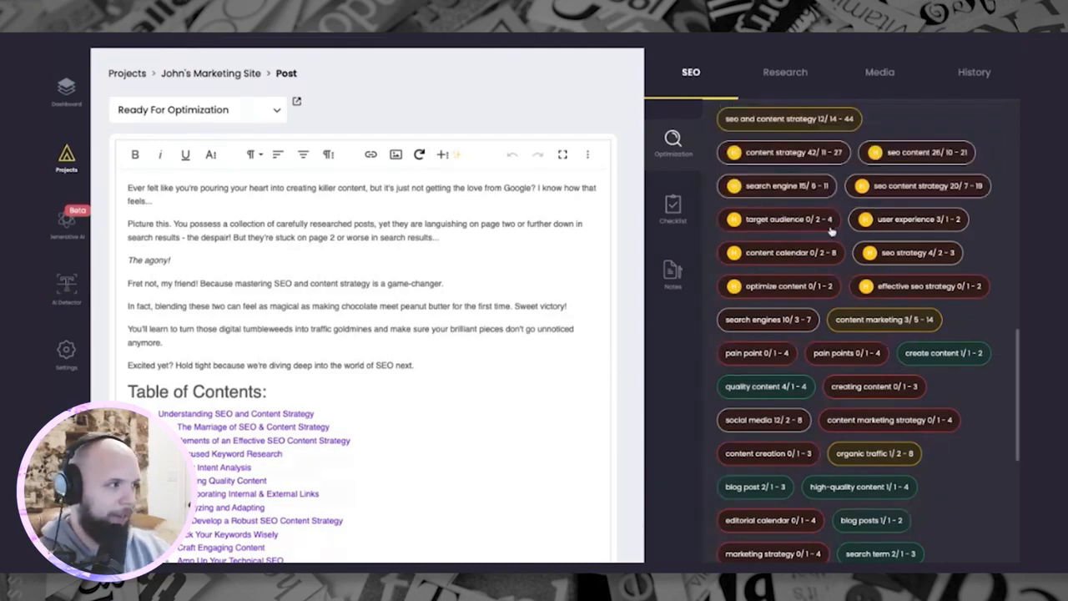
scroll(985, 231, down, 1)
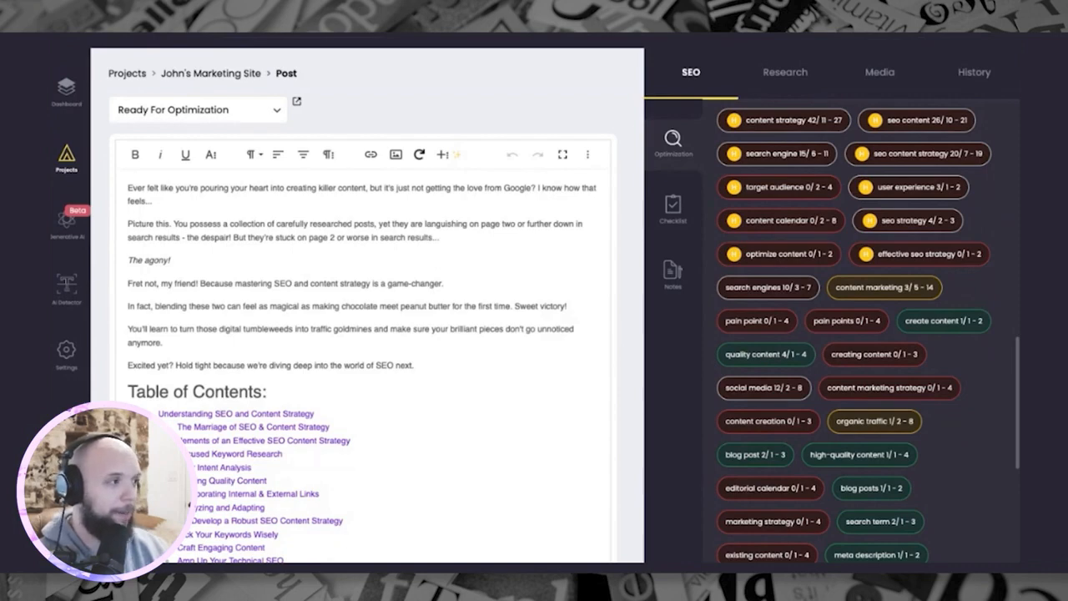
Review the rest of the suggested keywords through the end of the list, comparing their usage in the post with the targets
scroll(901, 205, up, 10)
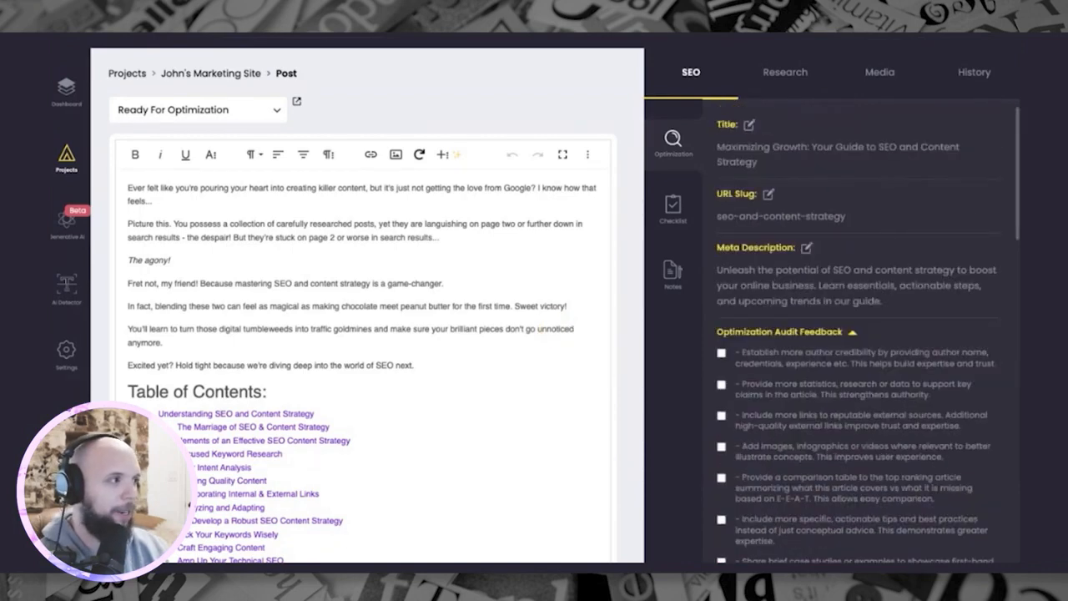
scroll(852, 243, down, 15)
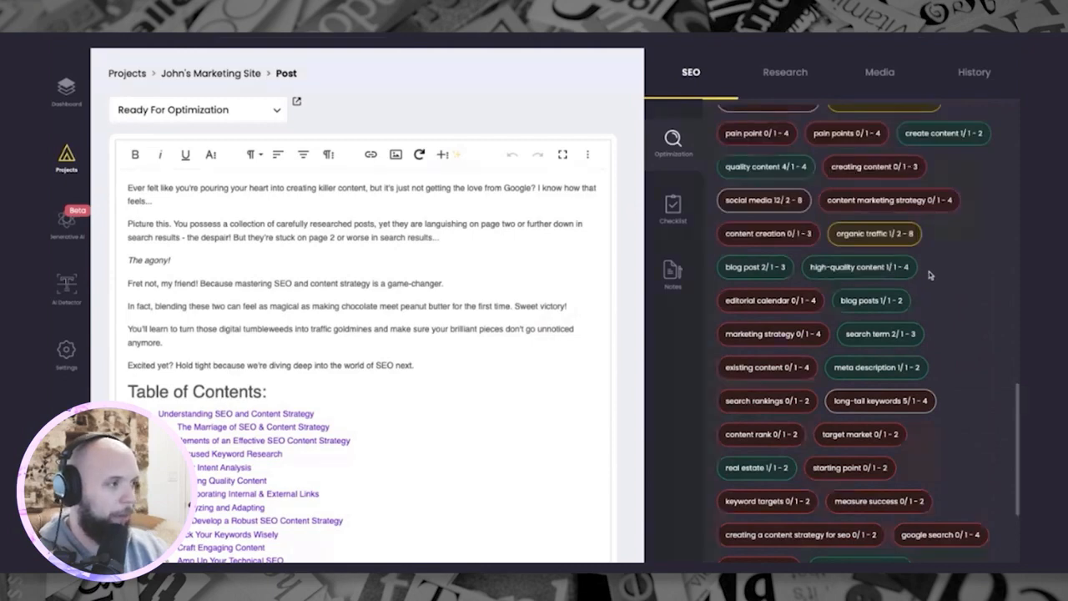
scroll(930, 280, down, 1)
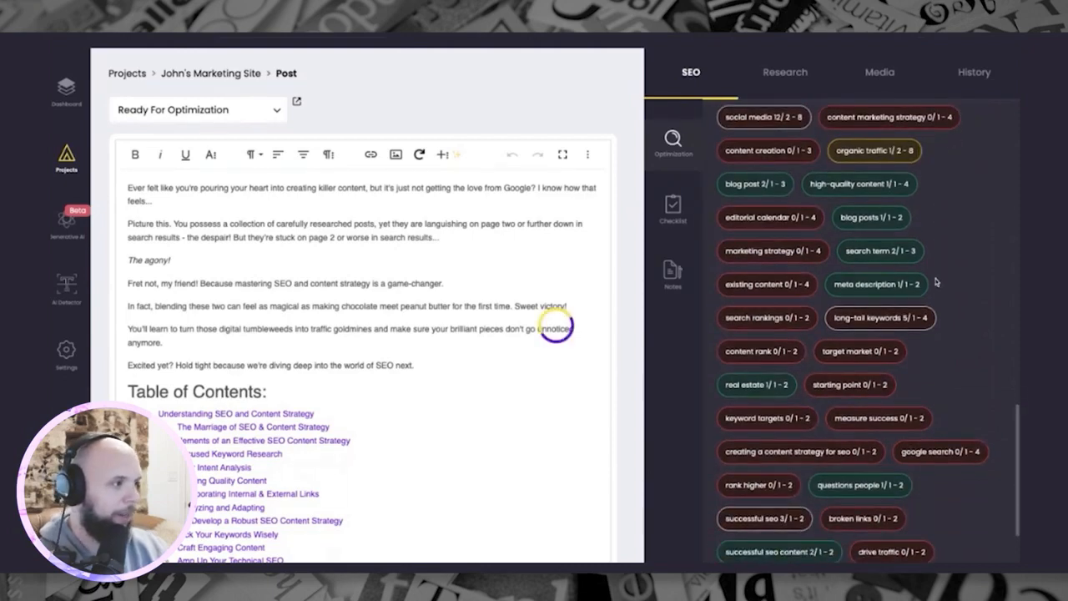
mouse_move(727, 392)
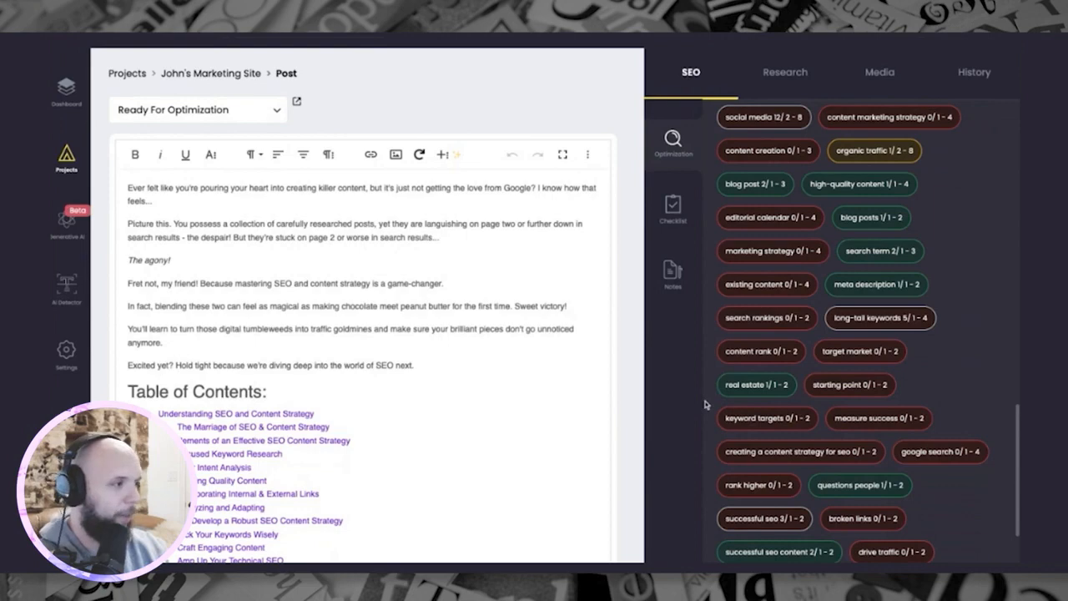
scroll(704, 404, down, 10)
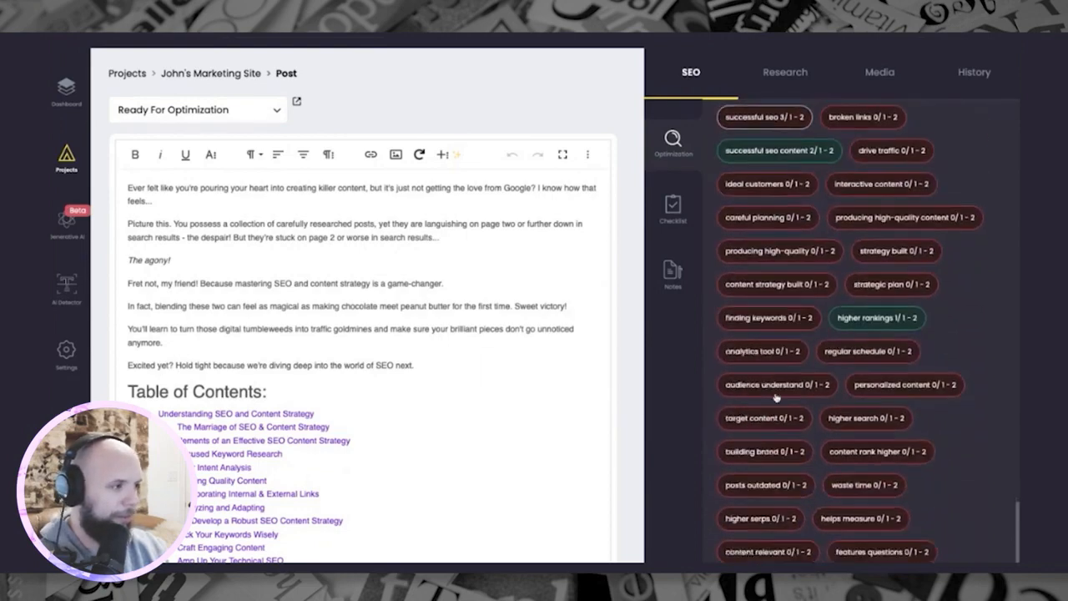
scroll(776, 392, down, 2)
scroll(876, 251, up, 2)
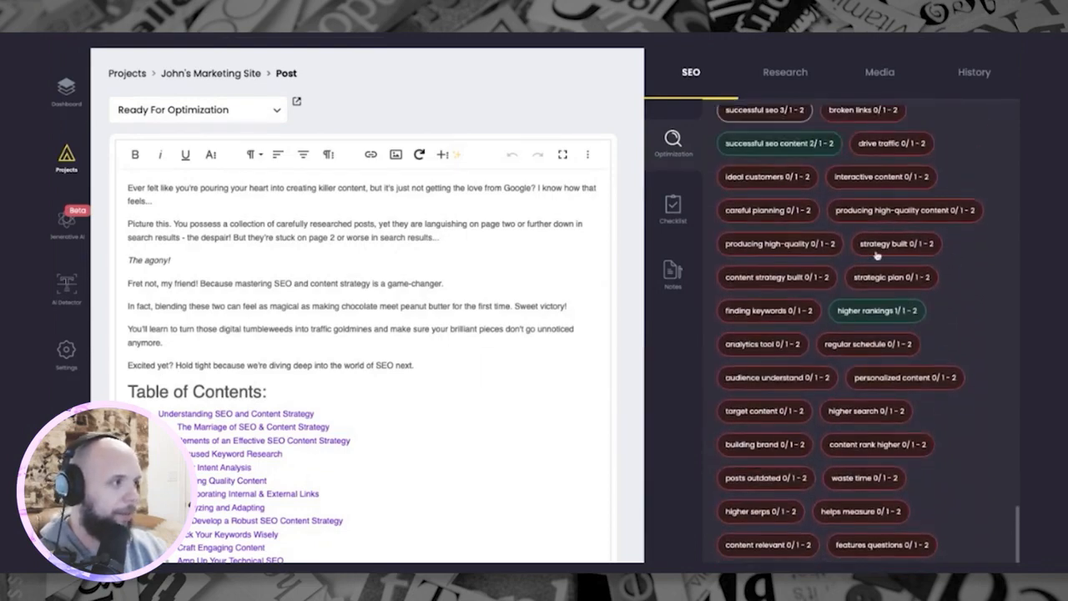
scroll(988, 282, up, 9)
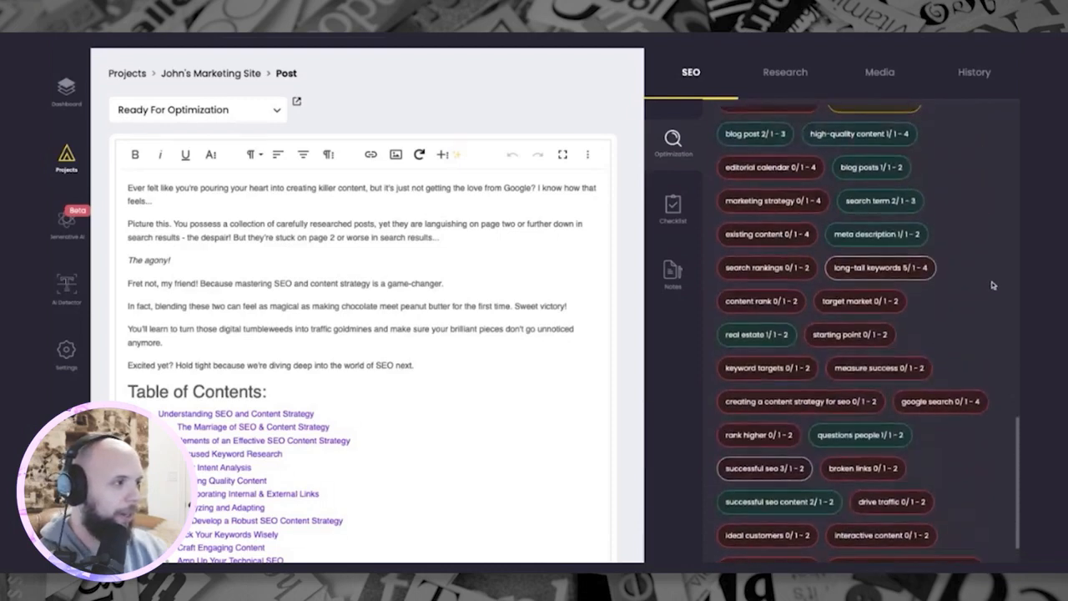
scroll(992, 285, down, 10)
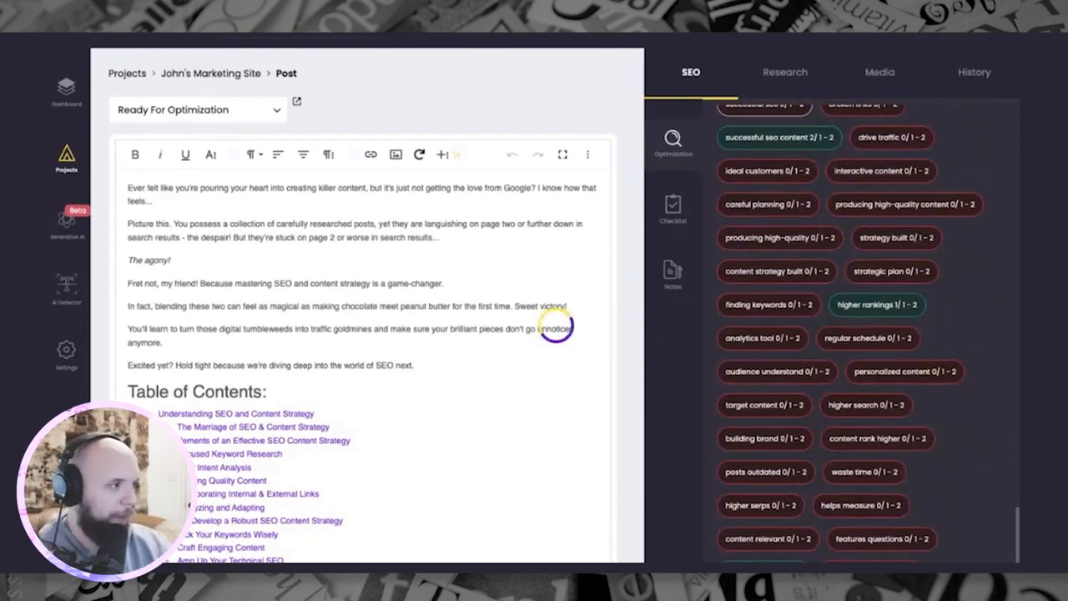
scroll(988, 264, up, 1)
scroll(850, 334, up, 10)
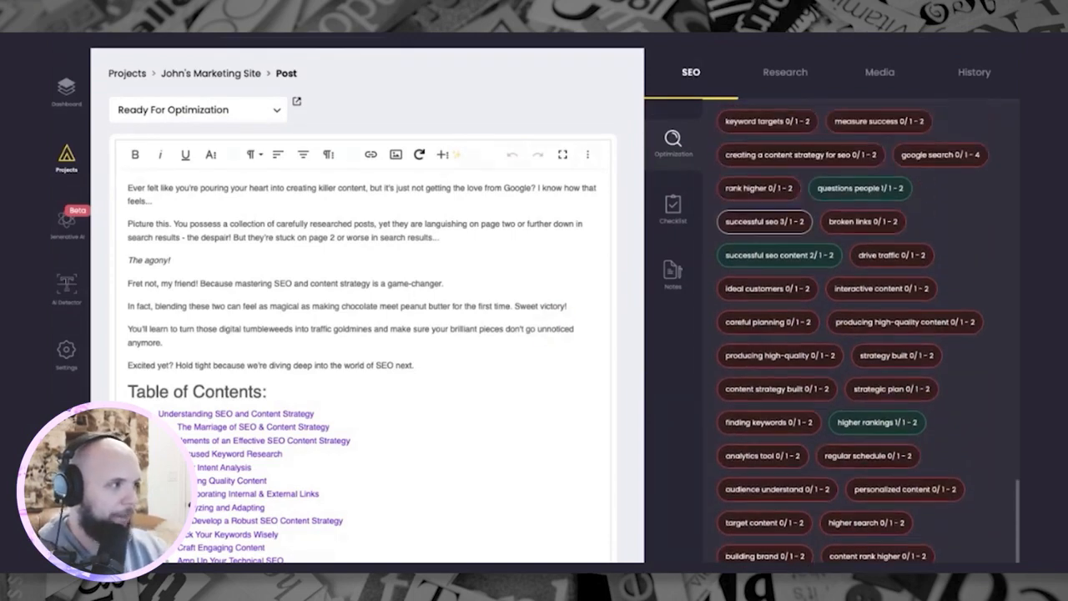
scroll(929, 343, up, 10)
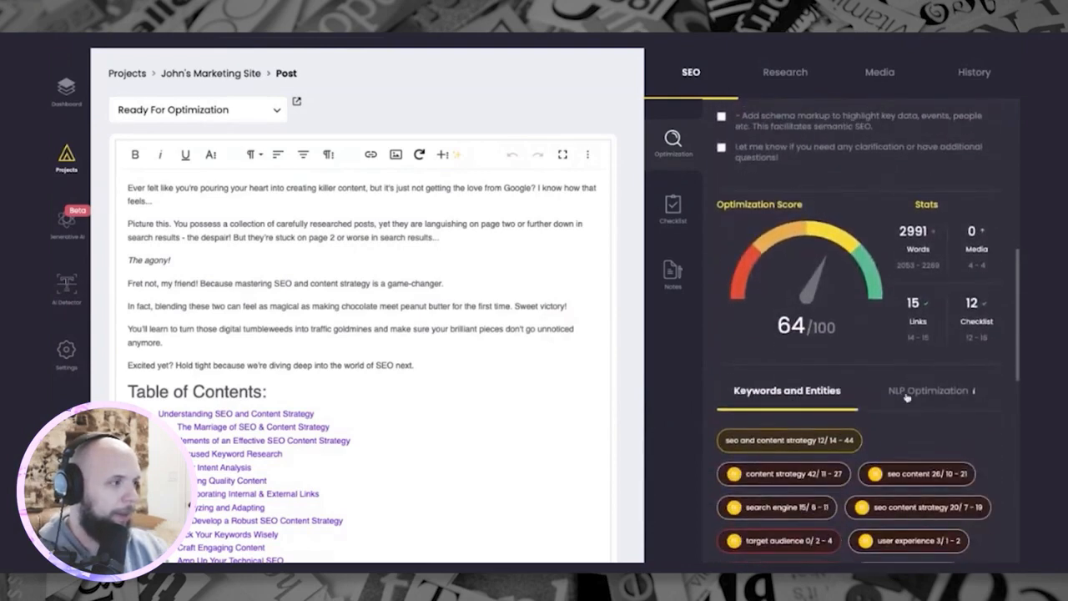
Open the NLP optimization analysis and compare the post's entity salience with the top-ranking content
click(906, 394)
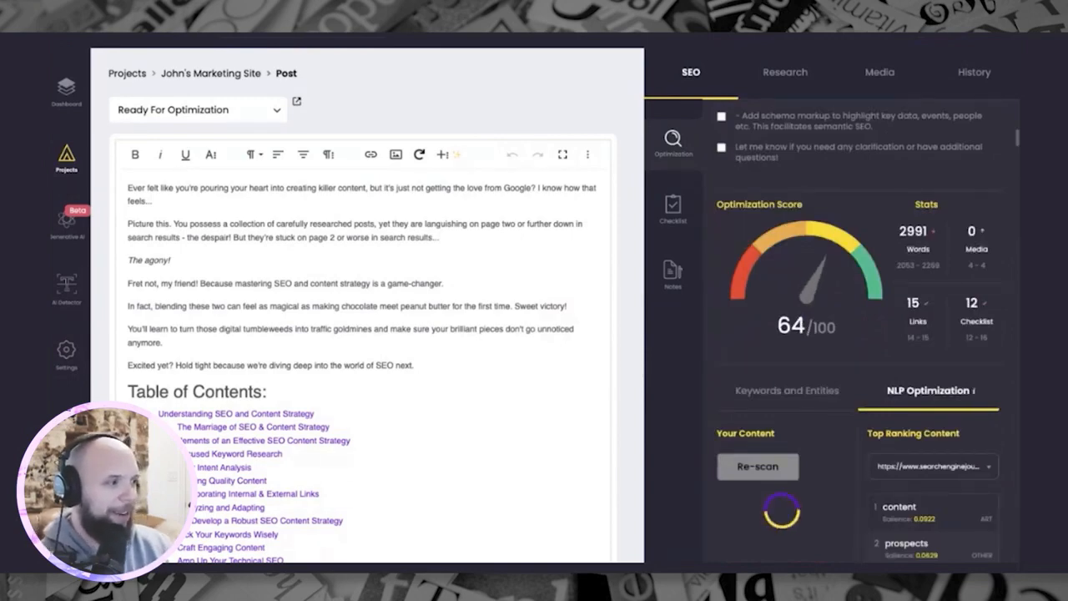
click(555, 328)
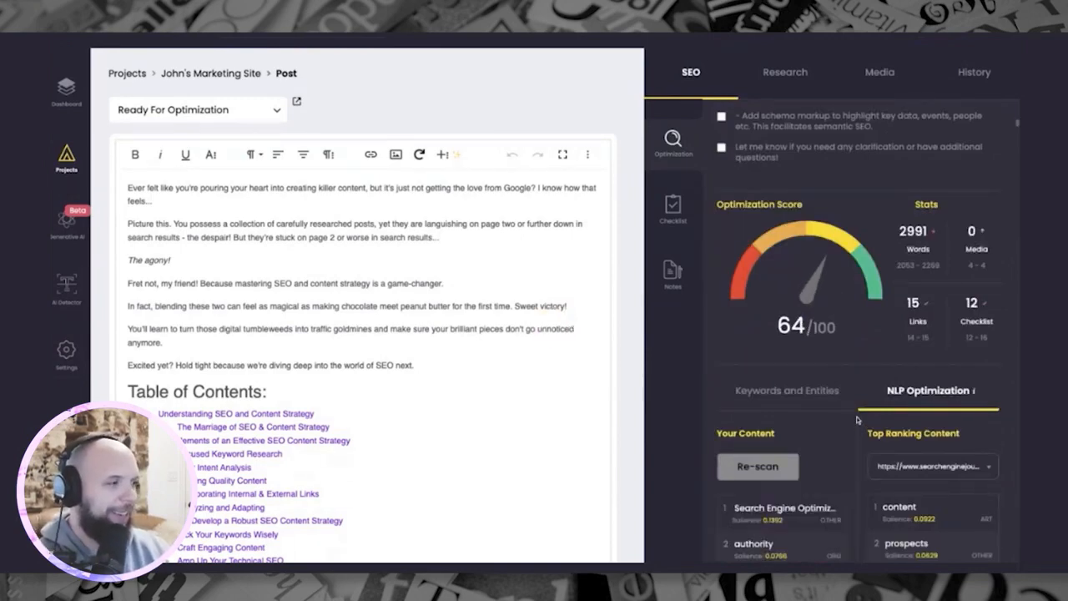
scroll(857, 420, down, 3)
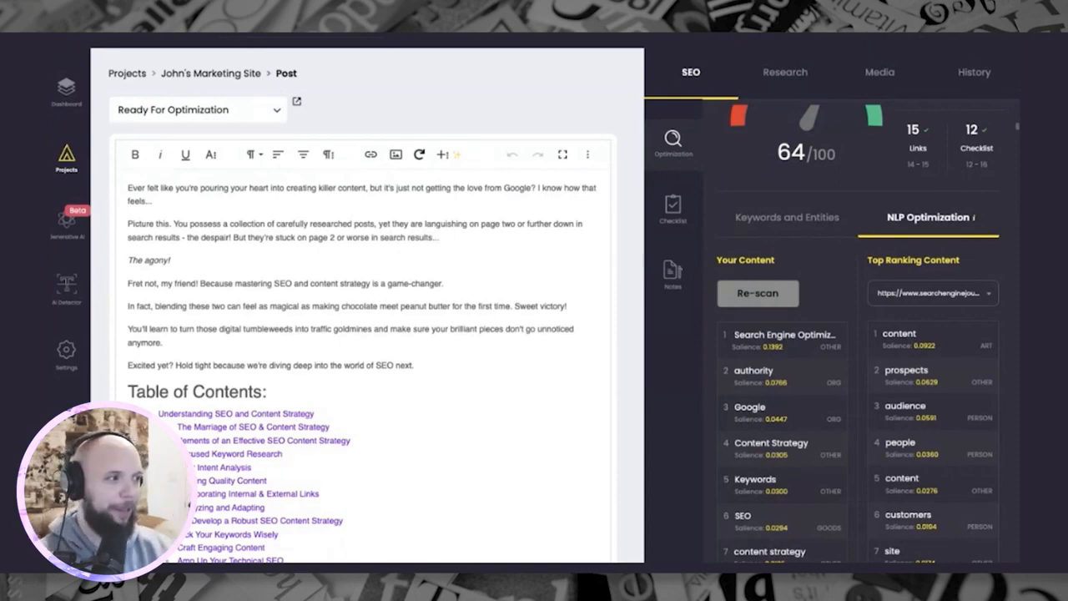
click(556, 326)
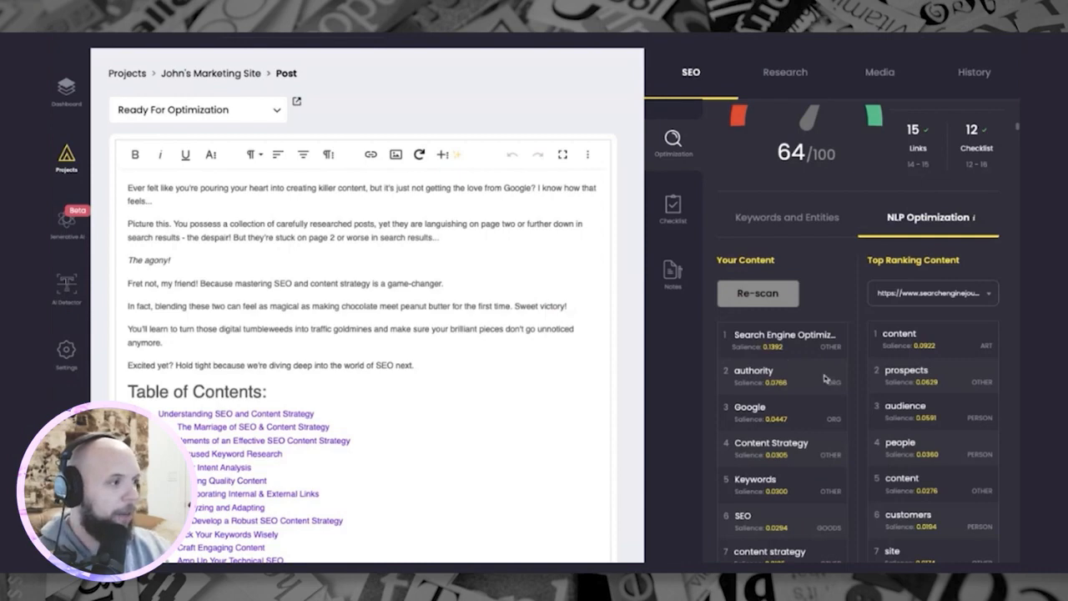
scroll(858, 392, down, 1)
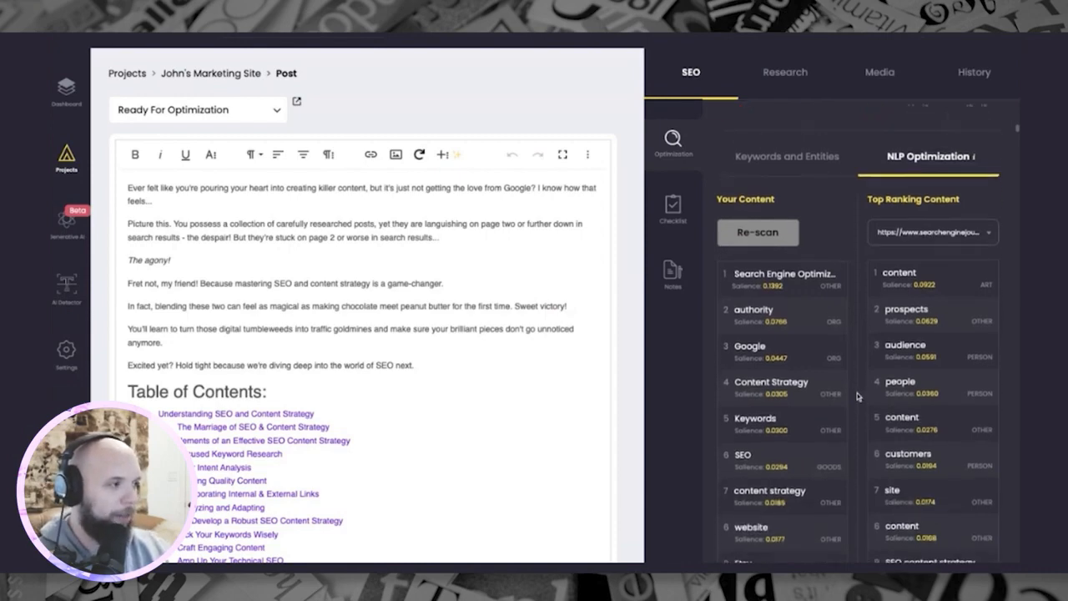
scroll(859, 396, down, 1)
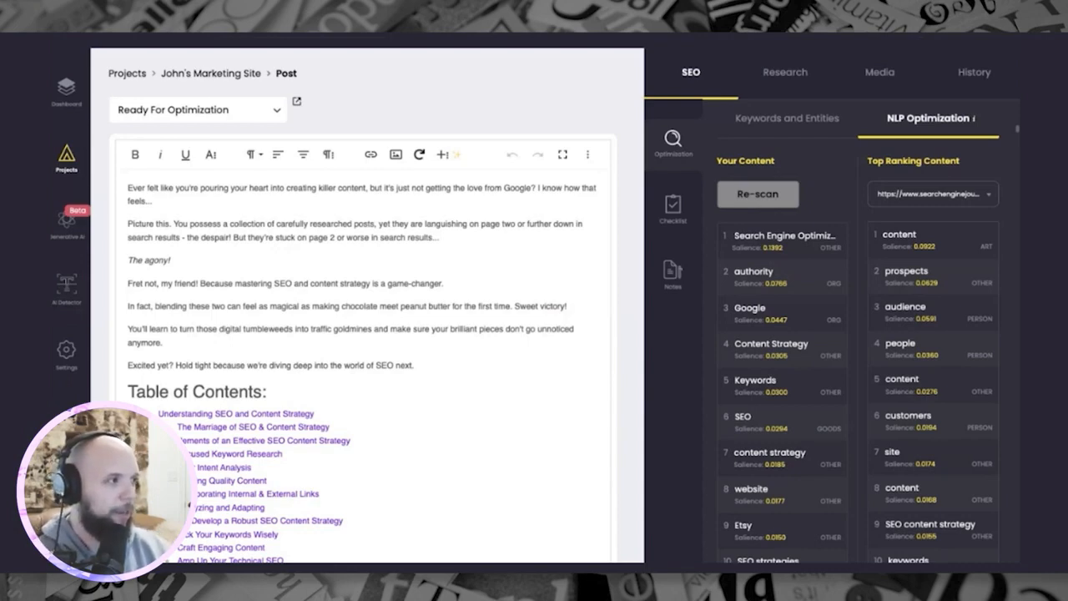
Switch back to the keywords and entities view and reread the audit suggestions and optimization score
scroll(858, 334, up, 3)
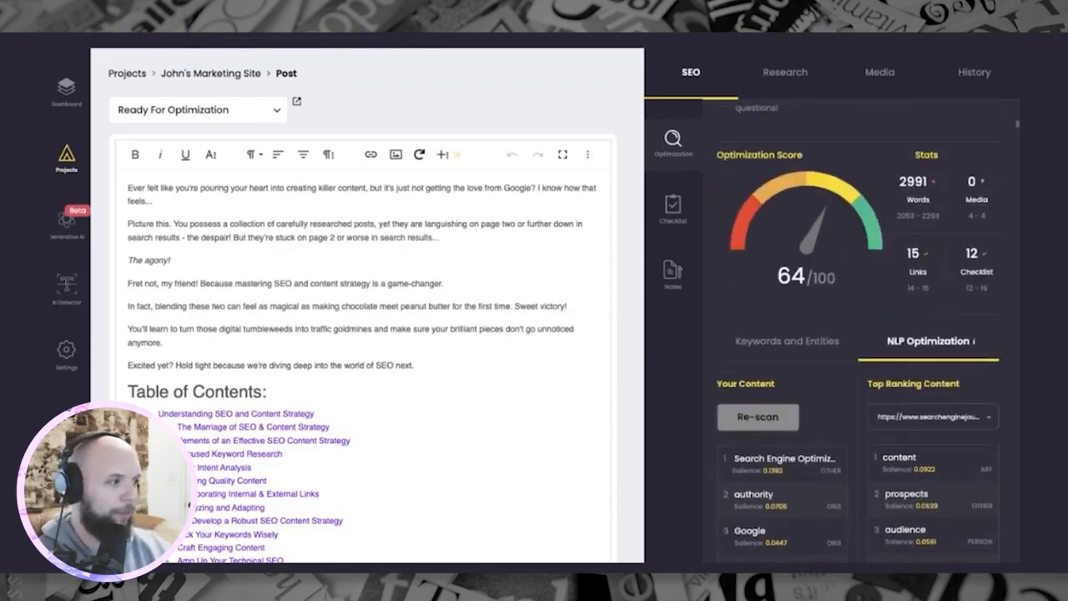
click(811, 355)
scroll(815, 361, up, 3)
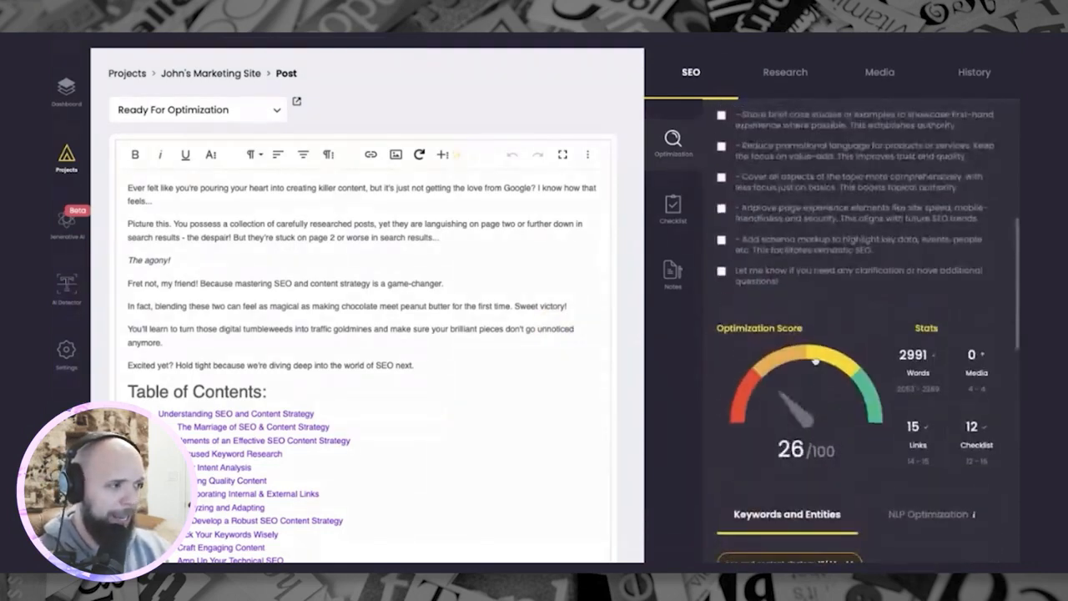
scroll(717, 321, up, 2)
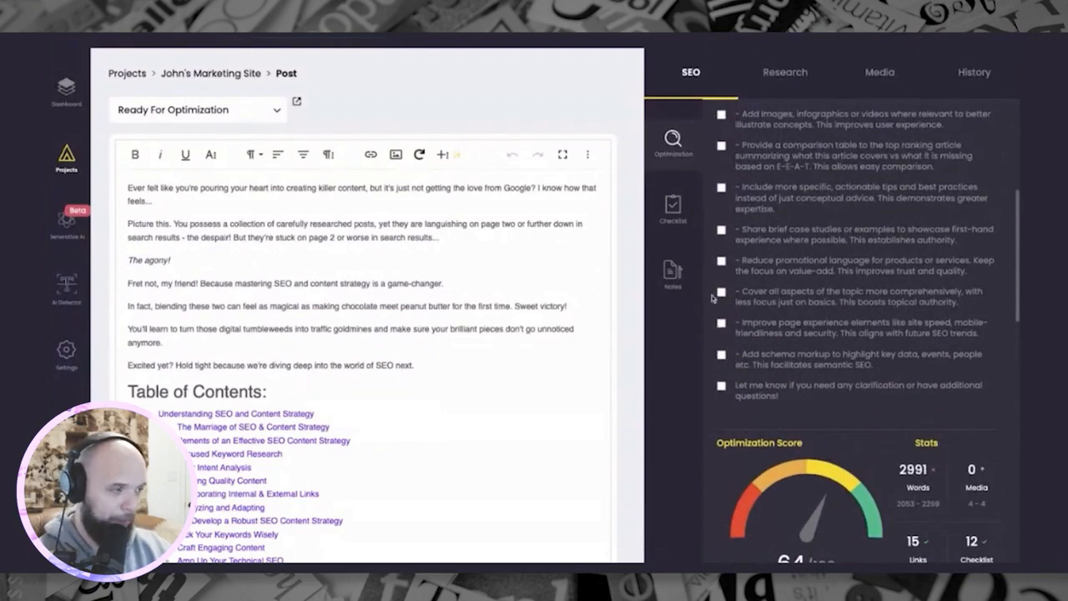
scroll(707, 278, up, 1)
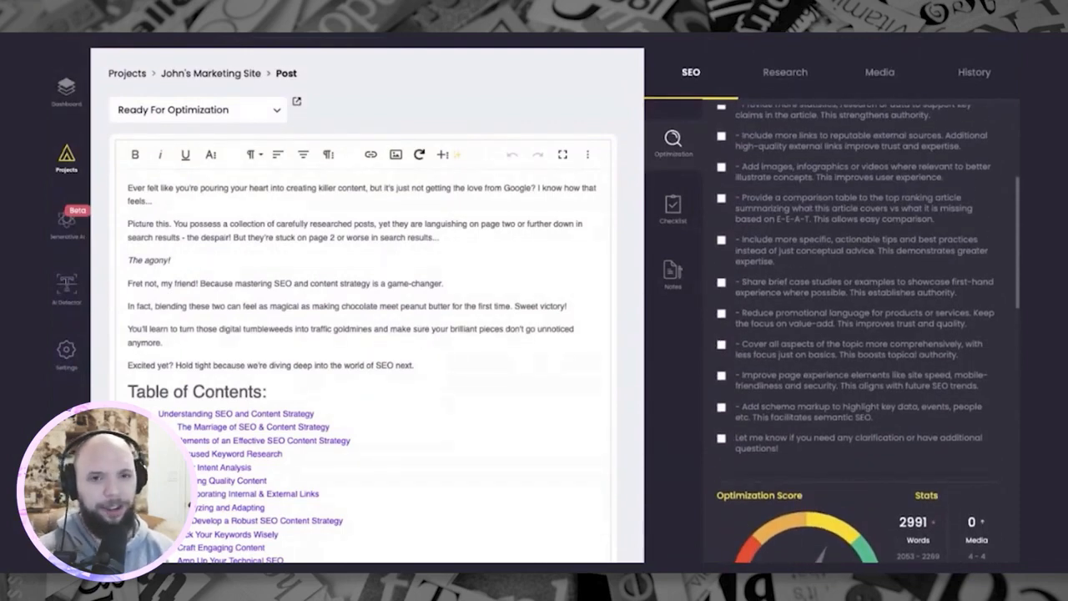
click(557, 325)
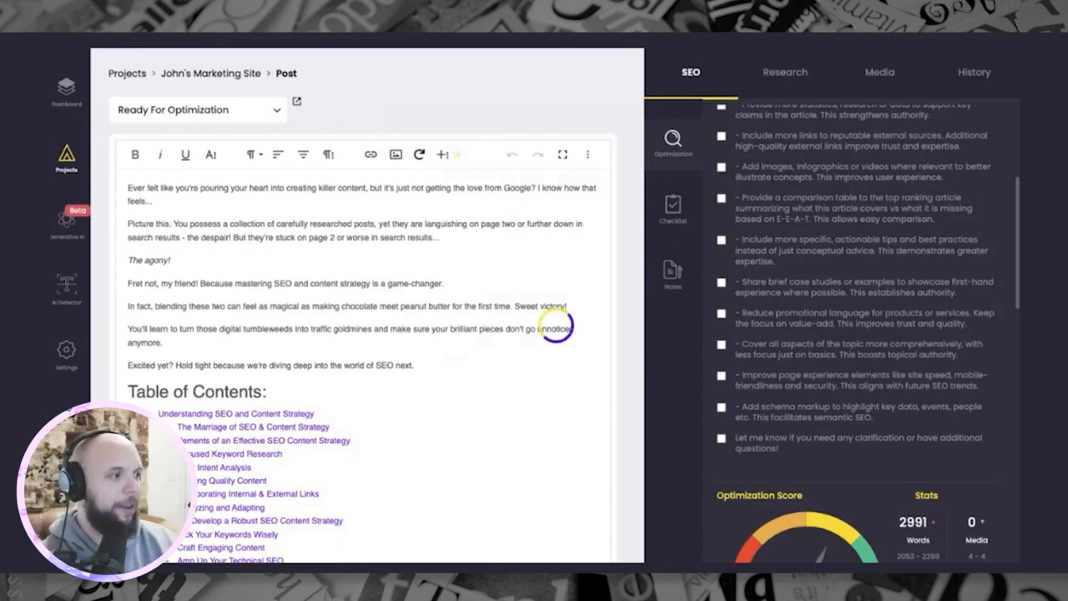
scroll(815, 529, down, 2)
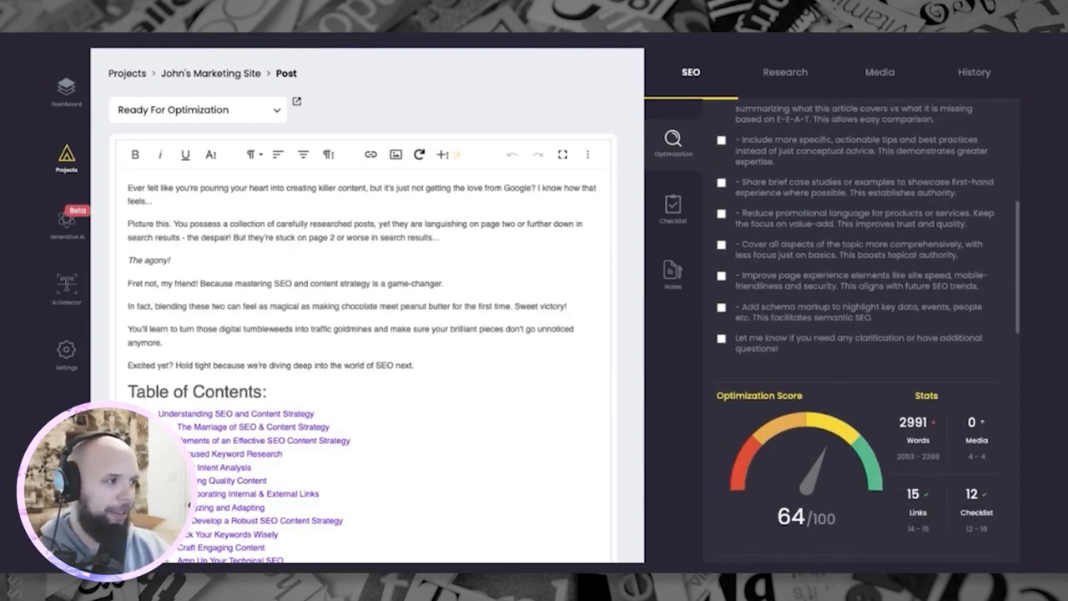
Replace the word "possess" with "have" in the second paragraph of the post's introduction
scroll(461, 256, down, 1)
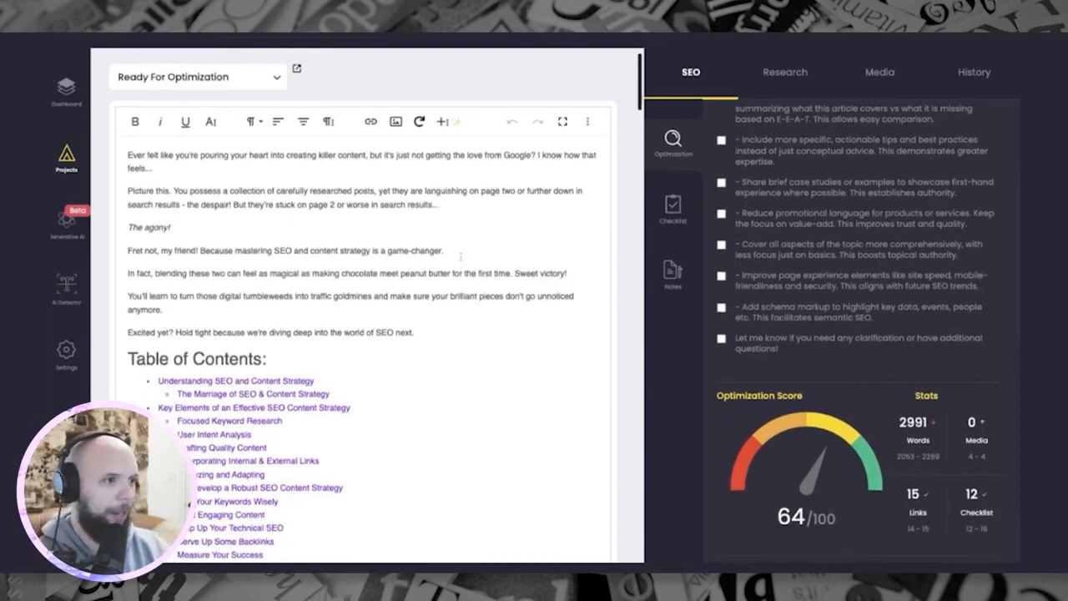
scroll(461, 256, down, 1)
drag(171, 187, 154, 114)
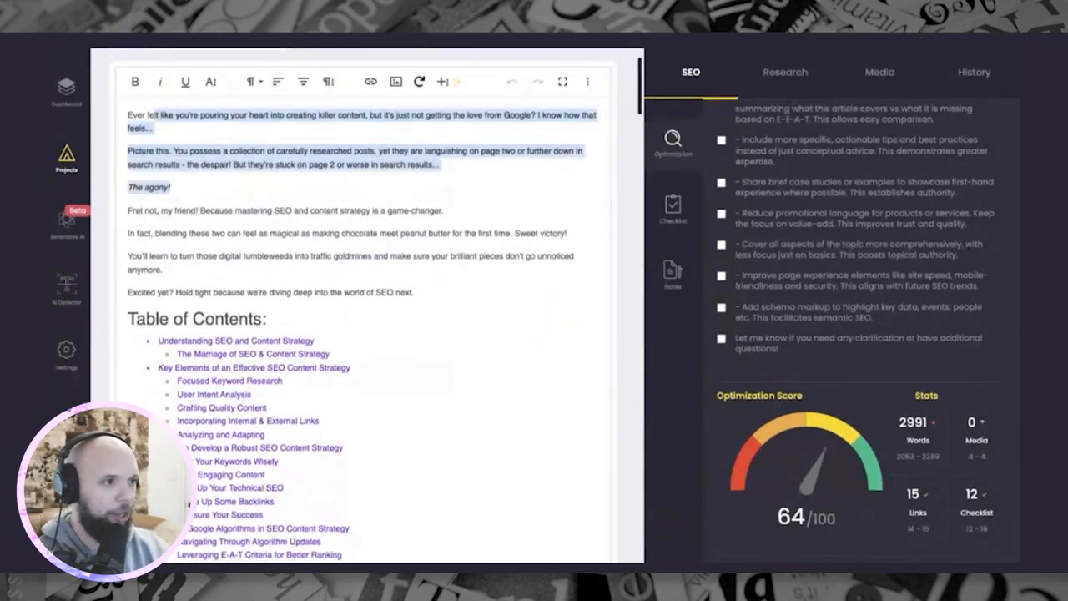
click(322, 185)
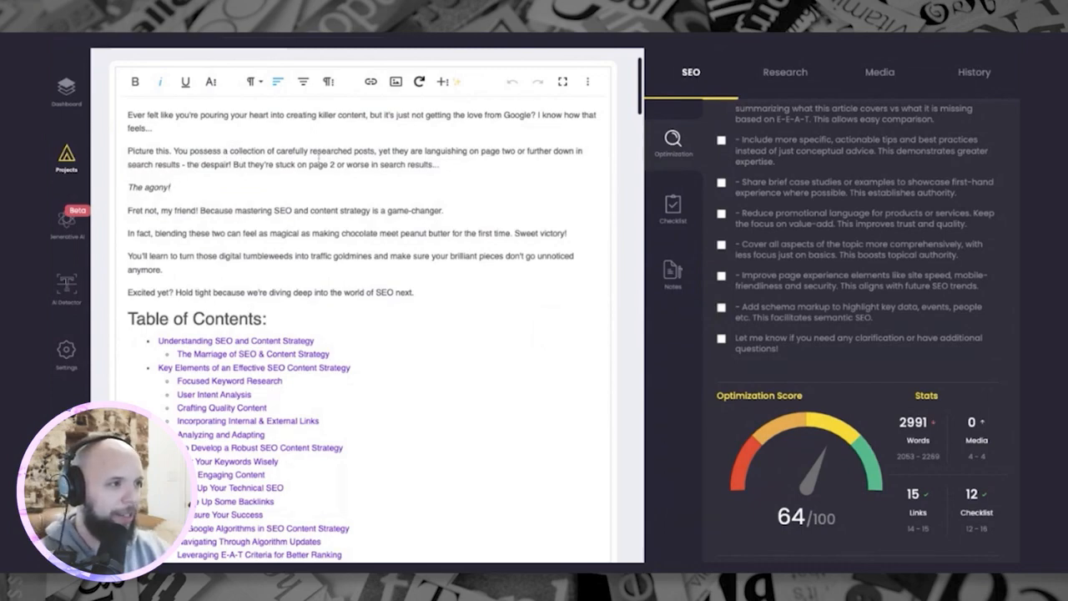
double_click(193, 151)
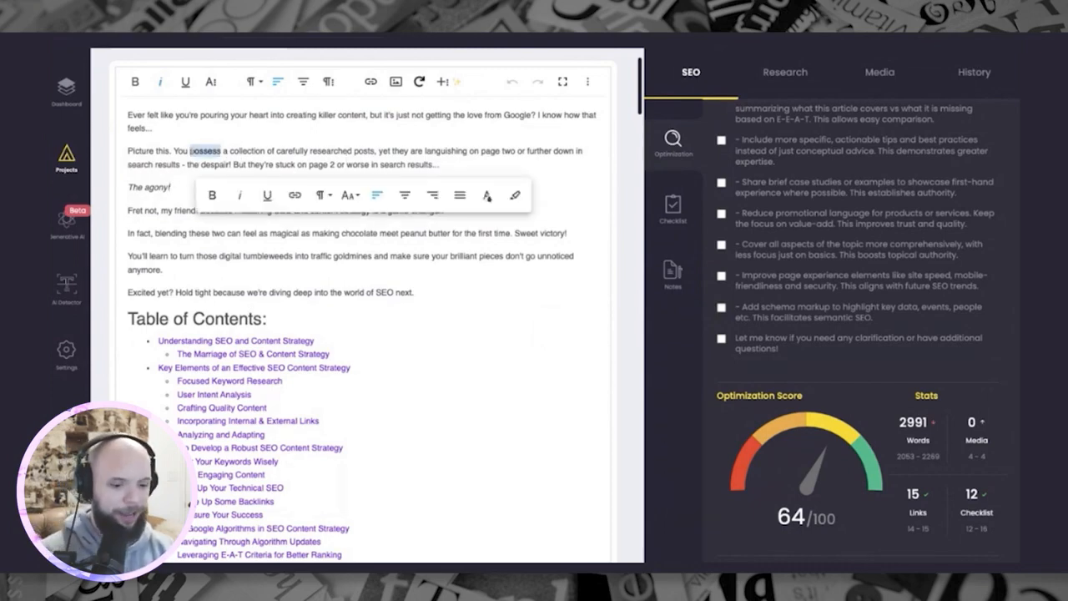
text(have)
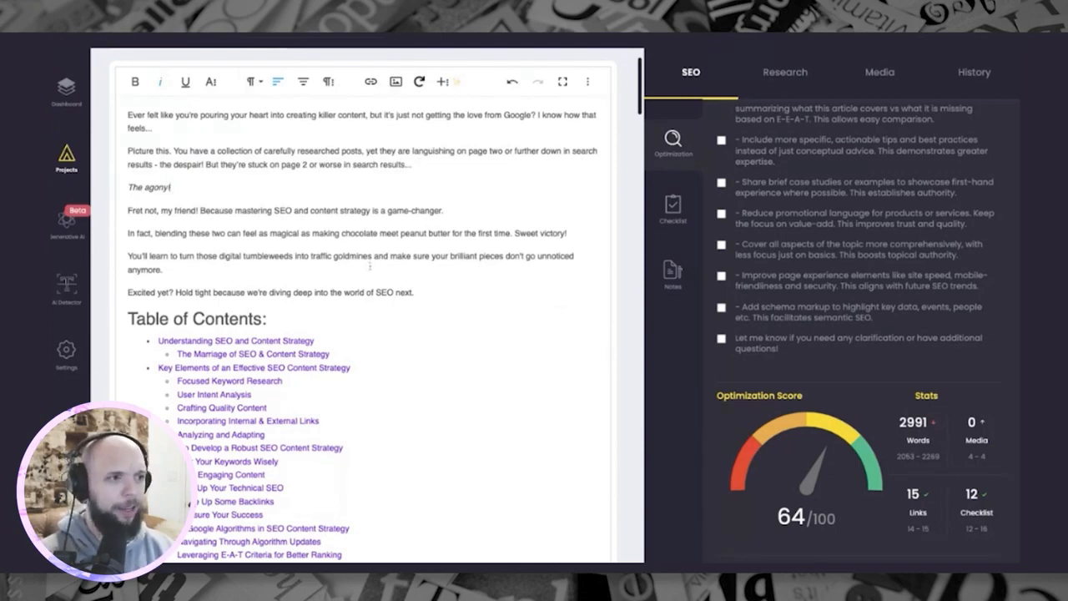
Review the post's table of contents and the opening sections on understanding SEO and content strategy, through the first key takeaway
scroll(370, 266, down, 3)
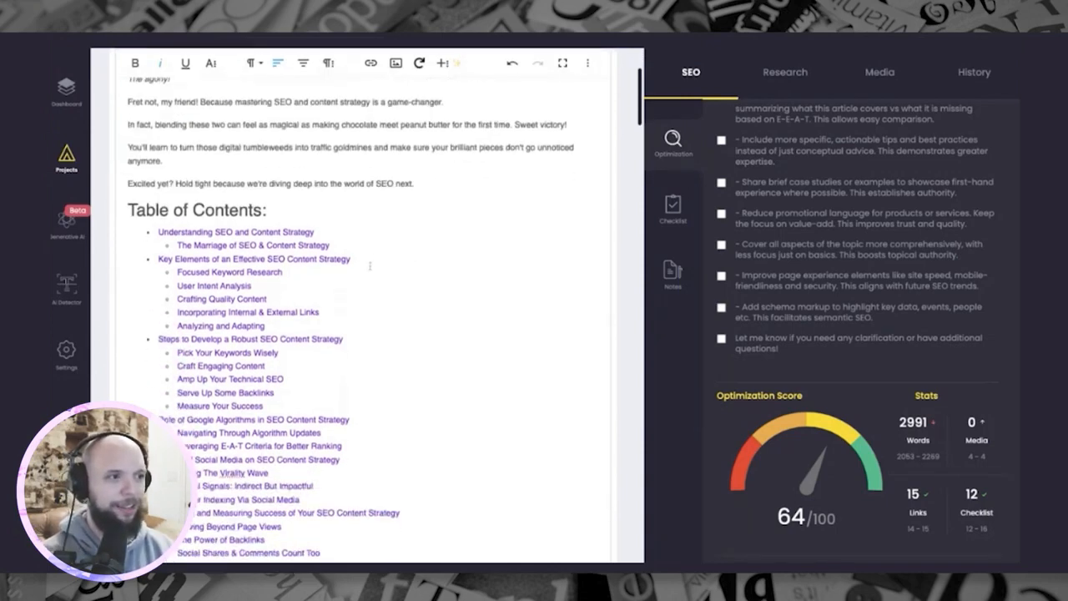
scroll(369, 265, down, 6)
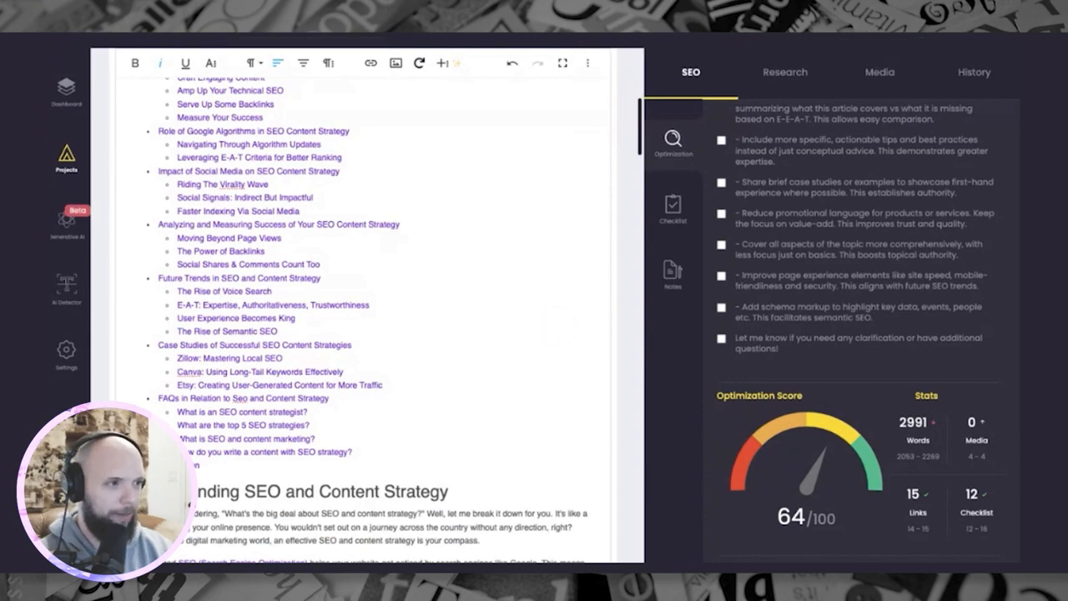
scroll(376, 317, down, 3)
scroll(370, 317, down, 4)
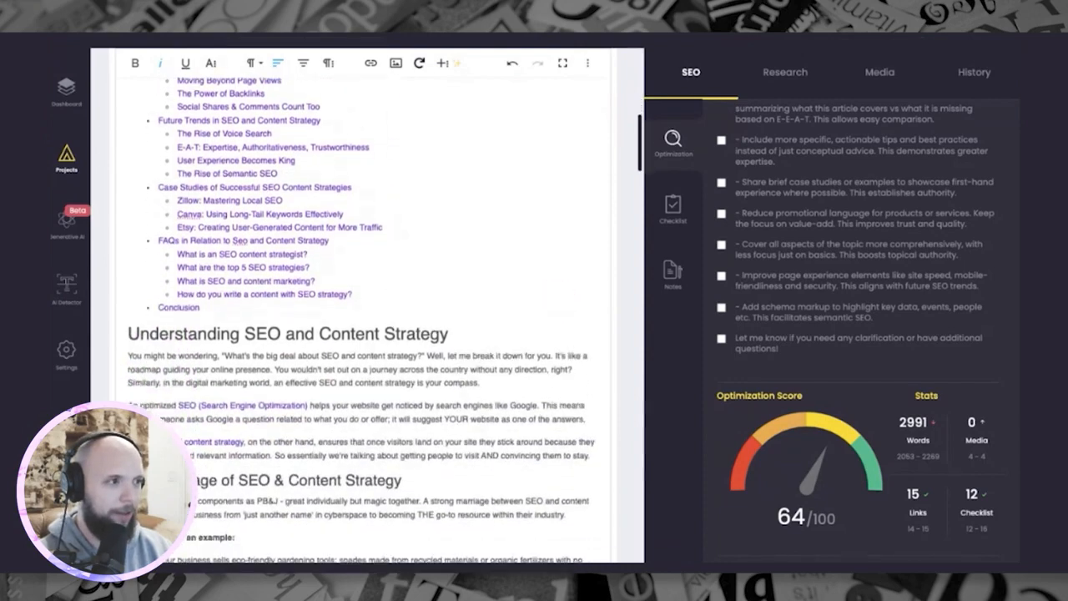
scroll(375, 317, down, 1)
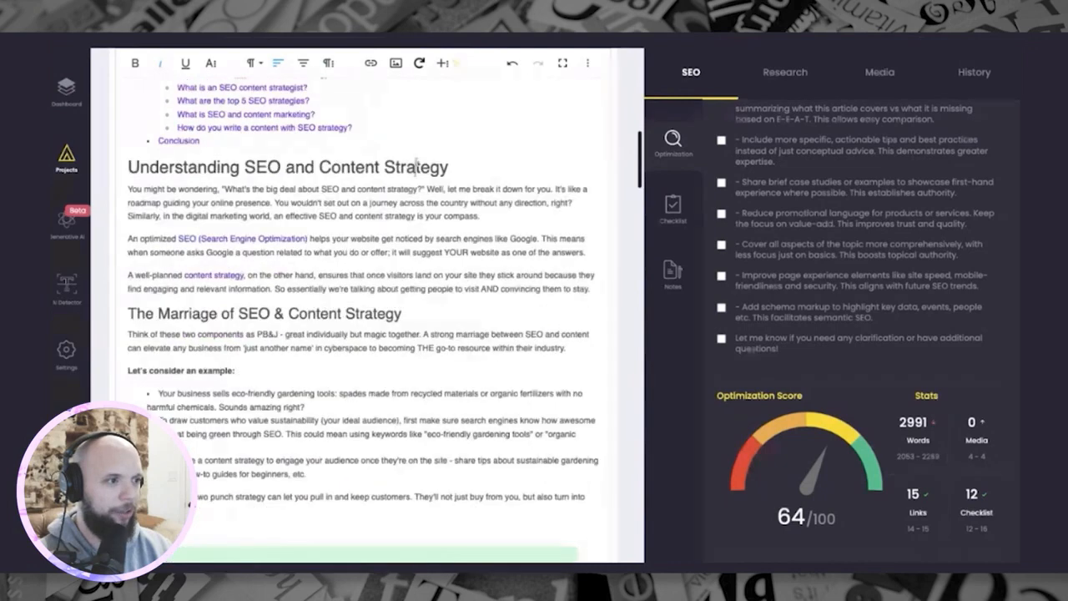
drag(166, 167, 419, 167)
drag(258, 313, 395, 312)
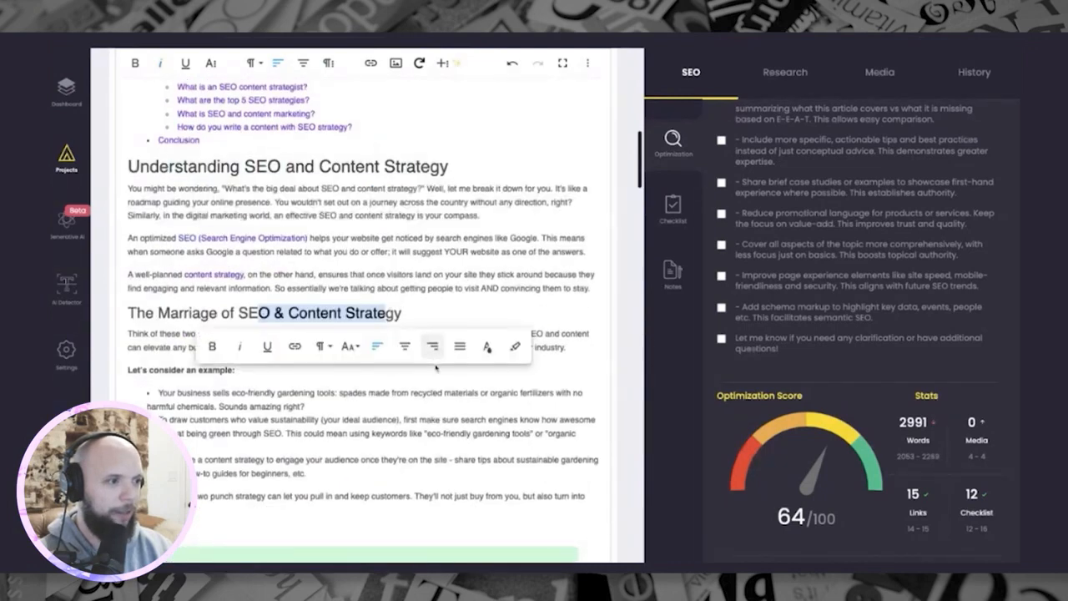
scroll(367, 317, down, 3)
click(307, 112)
key(shift+Down)
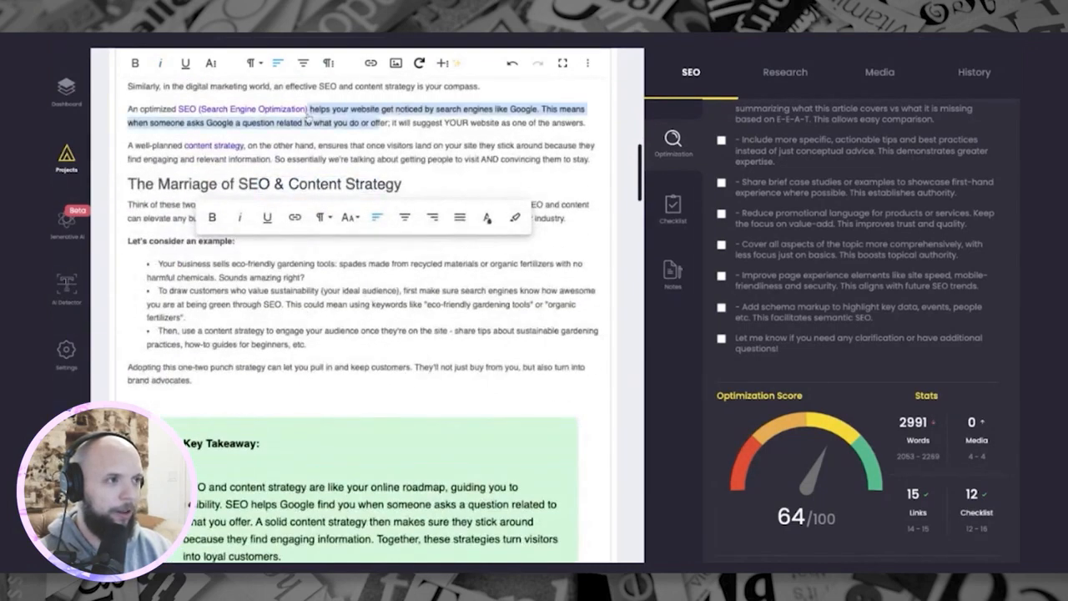
key(shift+End)
scroll(439, 313, down, 8)
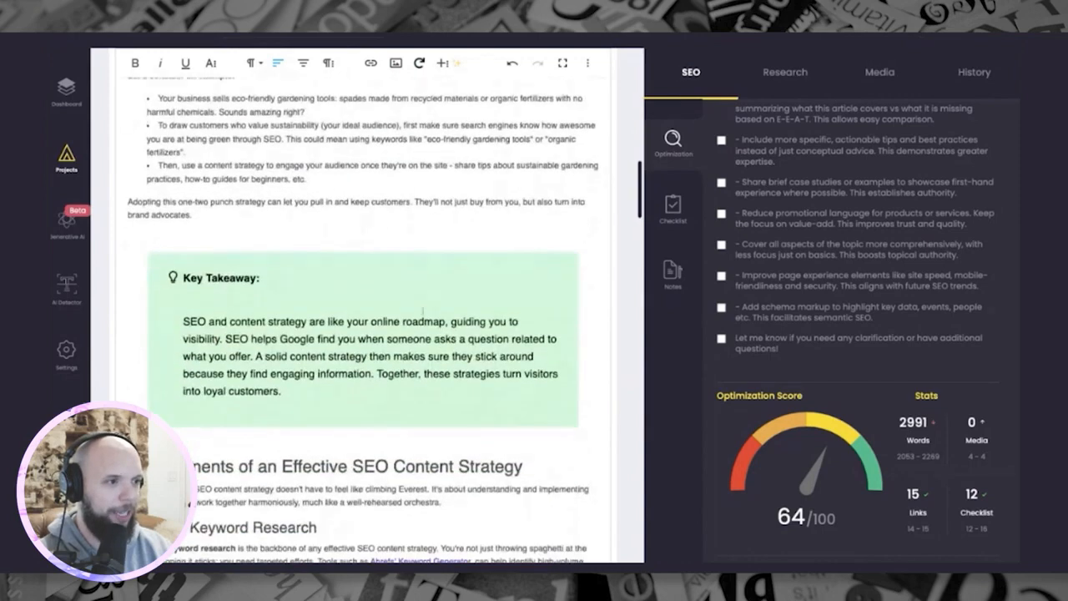
Read through the body sections, from the key elements of an effective SEO content strategy to the role of Google algorithms
scroll(367, 317, down, 2)
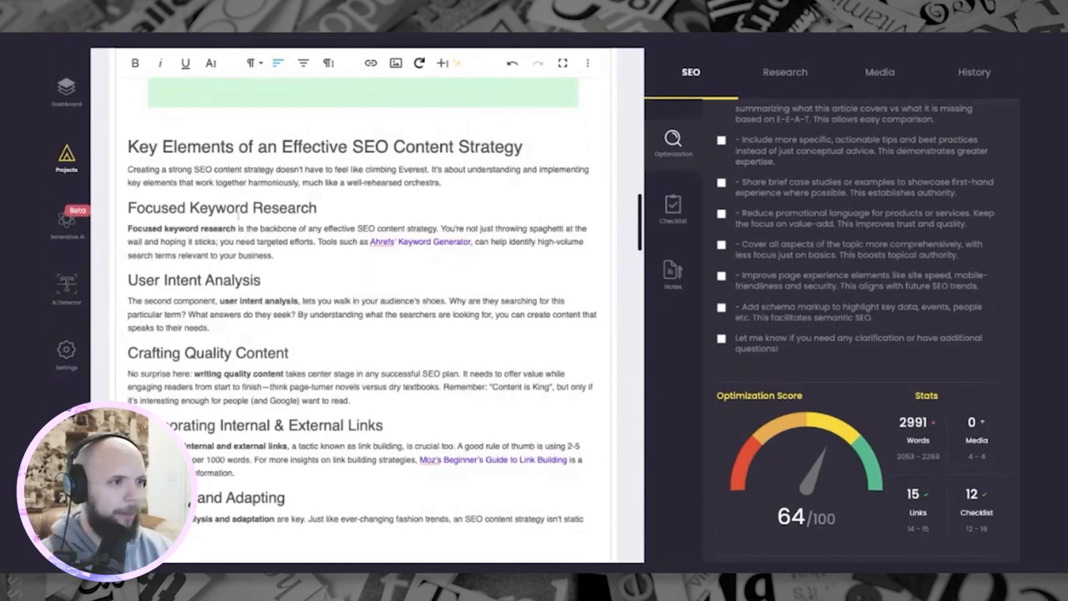
scroll(251, 216, down, 10)
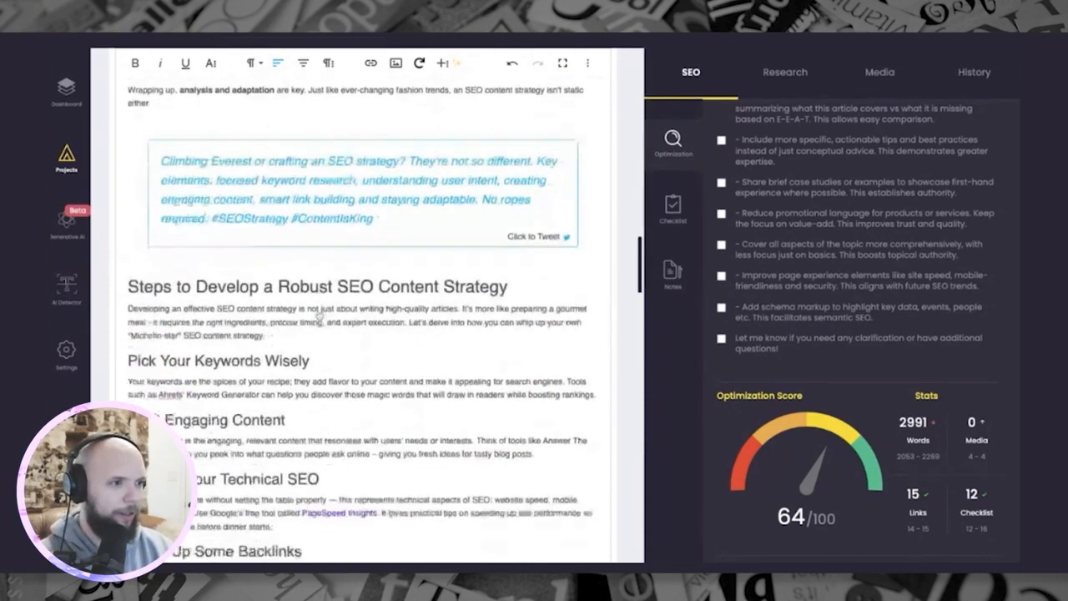
drag(272, 257, 319, 257)
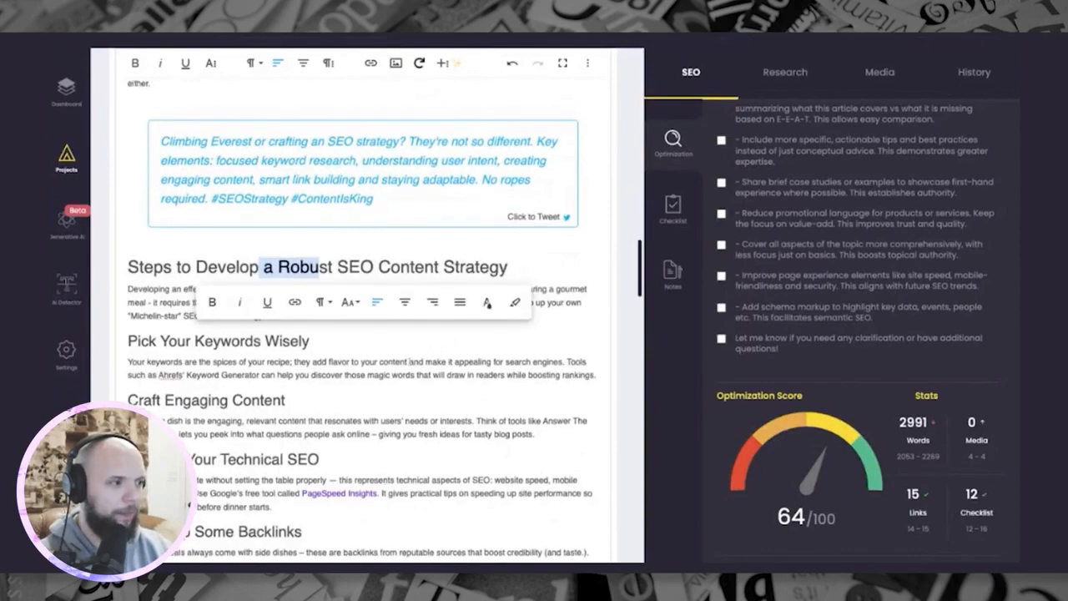
scroll(409, 361, down, 11)
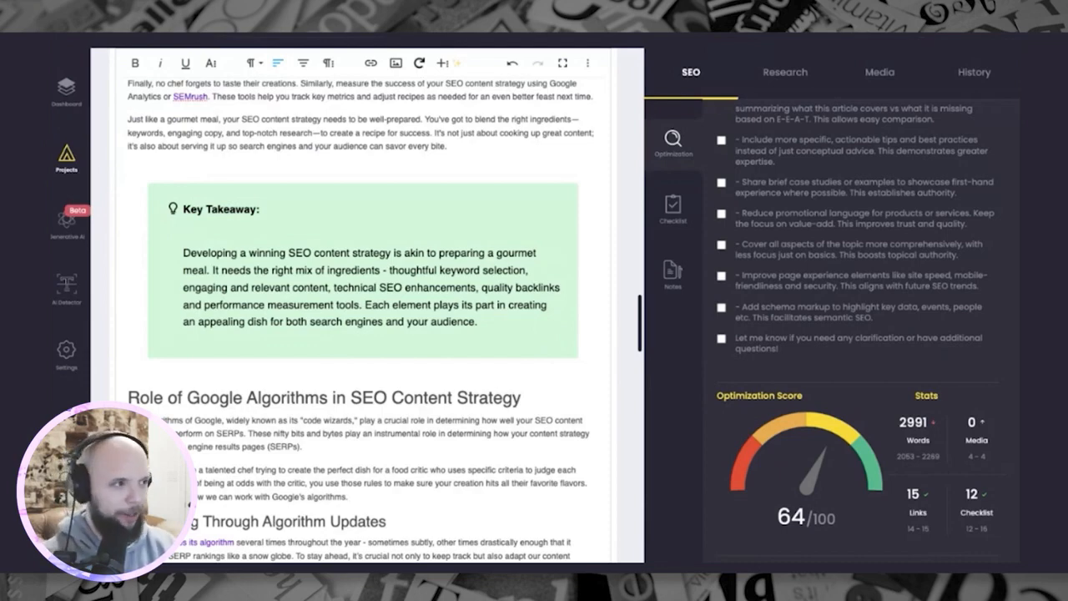
scroll(427, 223, down, 5)
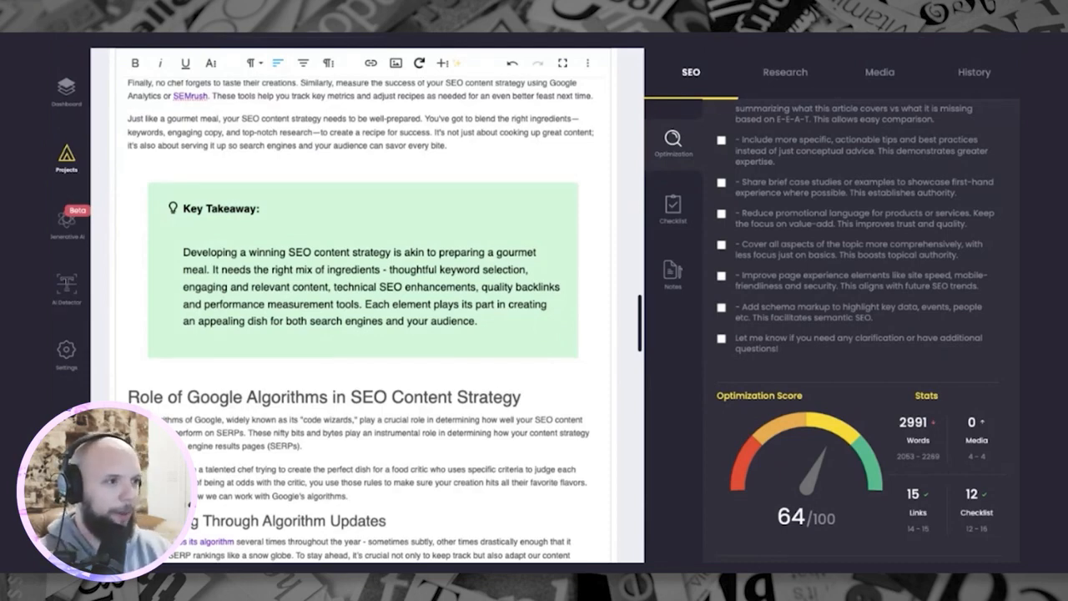
scroll(427, 223, down, 10)
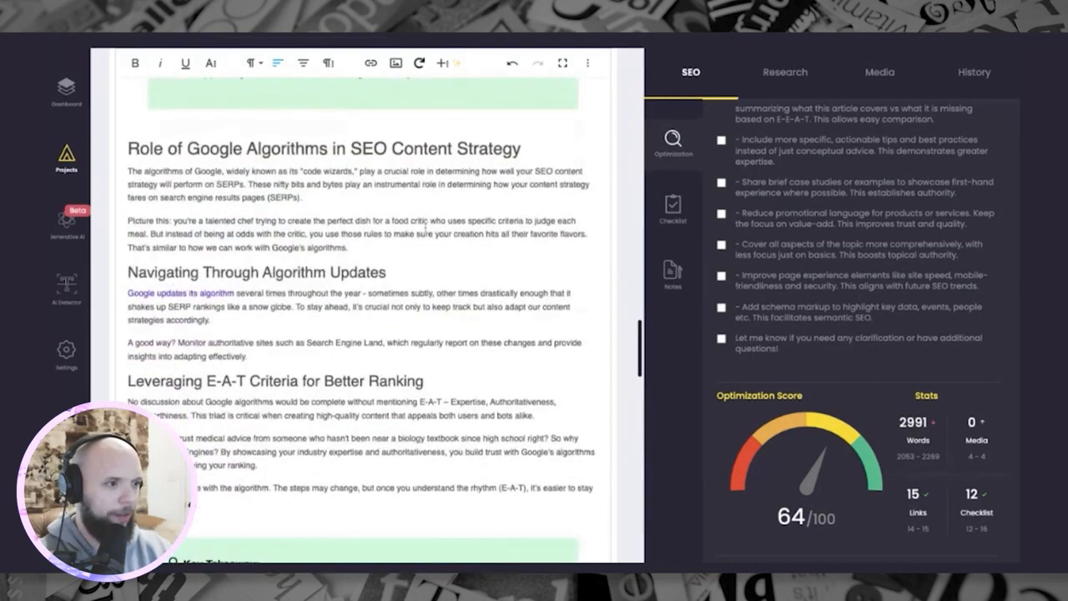
Examine the FAQ section on SEO and content strategy and the beginning of the conclusion
drag(148, 166, 238, 167)
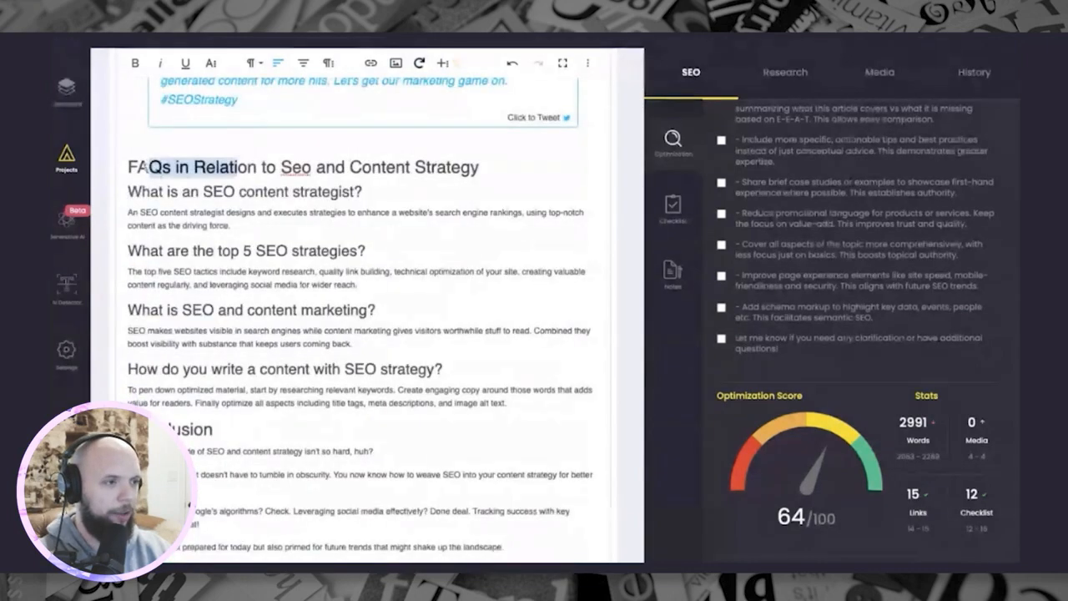
click(478, 167)
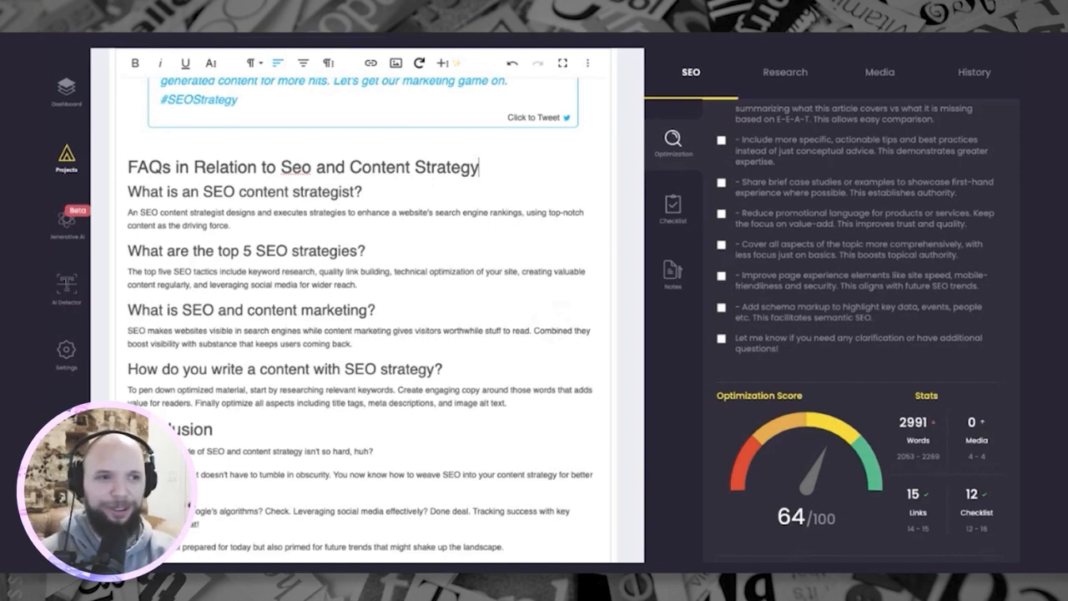
click(555, 325)
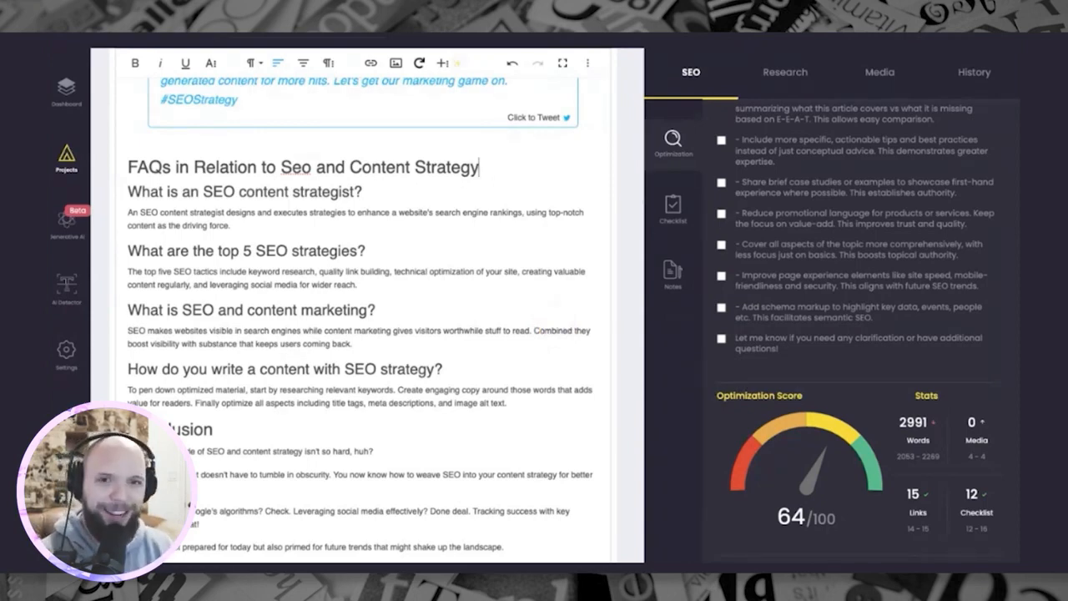
click(555, 325)
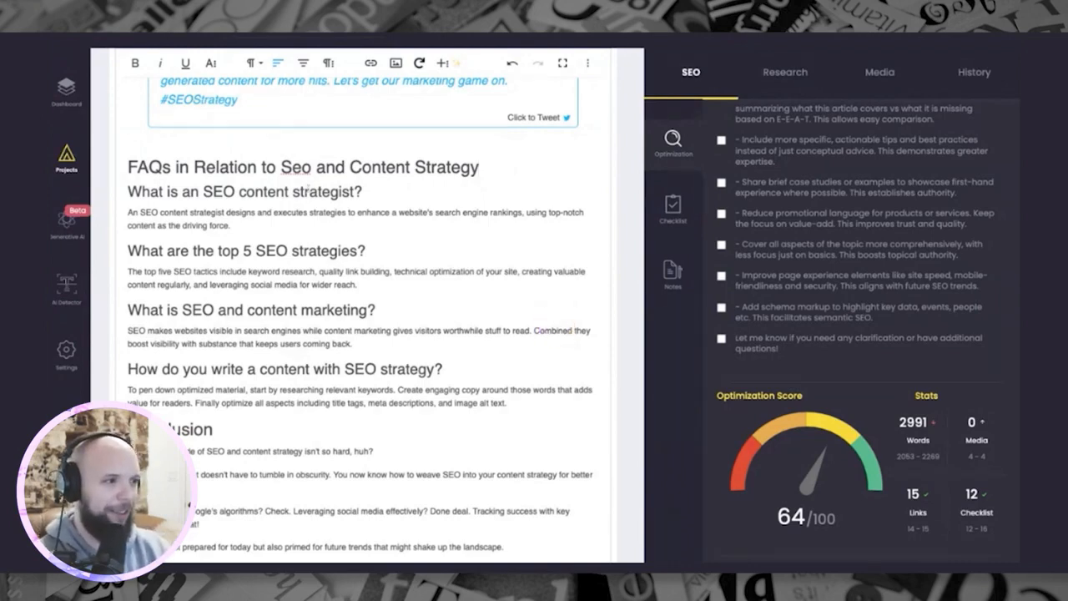
drag(138, 167, 235, 169)
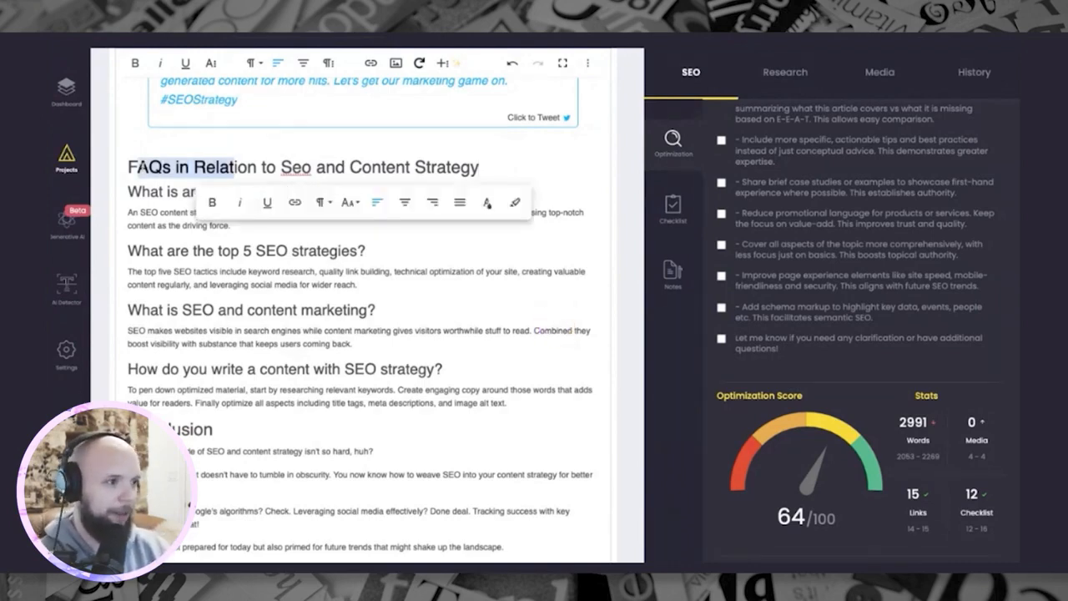
click(387, 307)
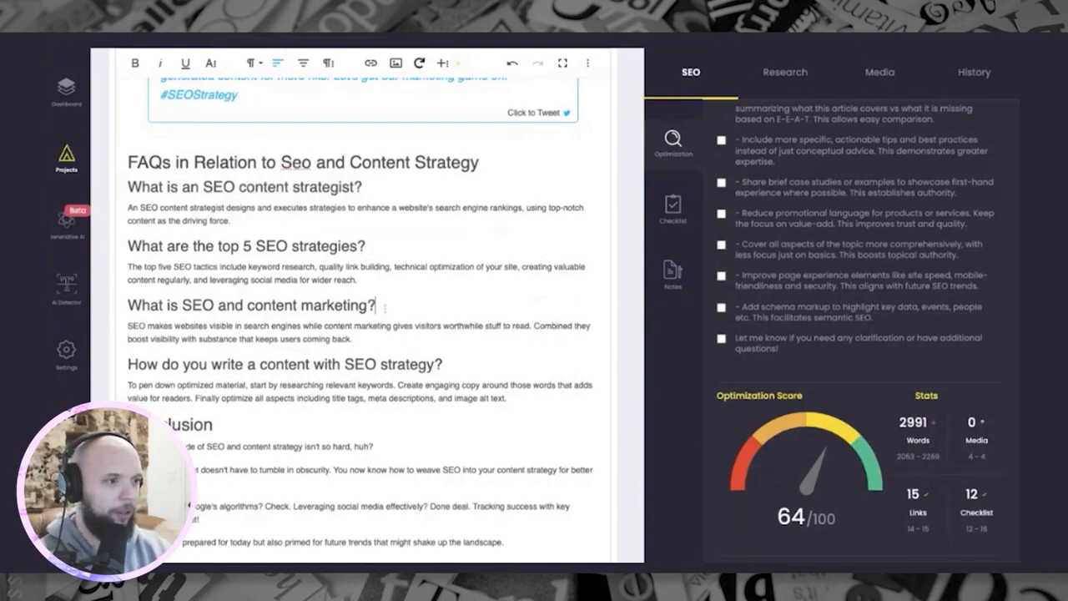
scroll(387, 307, down, 1)
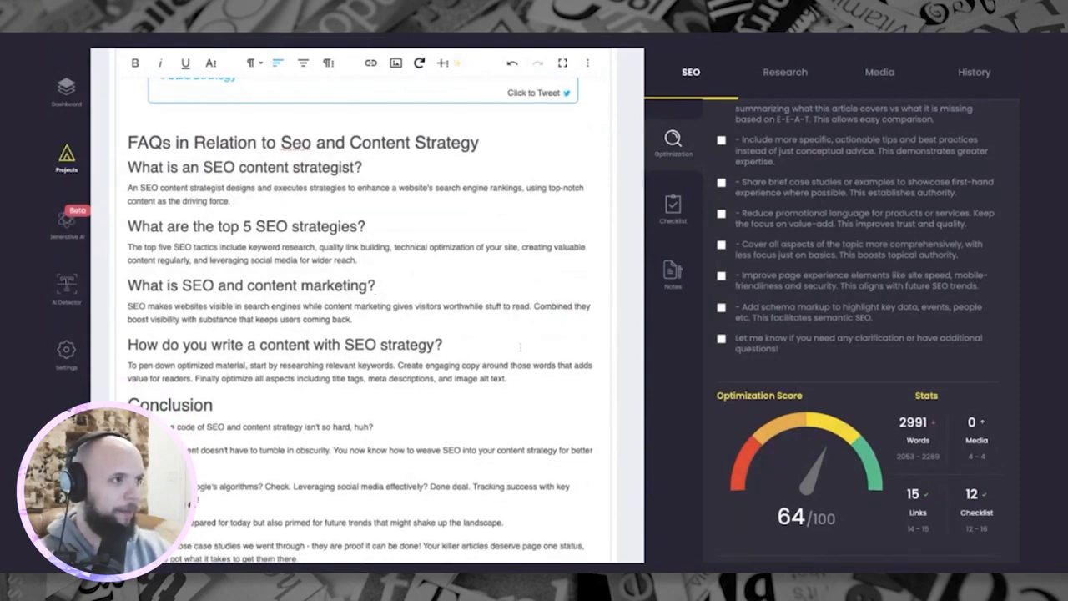
Return to the start of the post and select its entire text
scroll(520, 353, up, 8)
scroll(367, 308, up, 10)
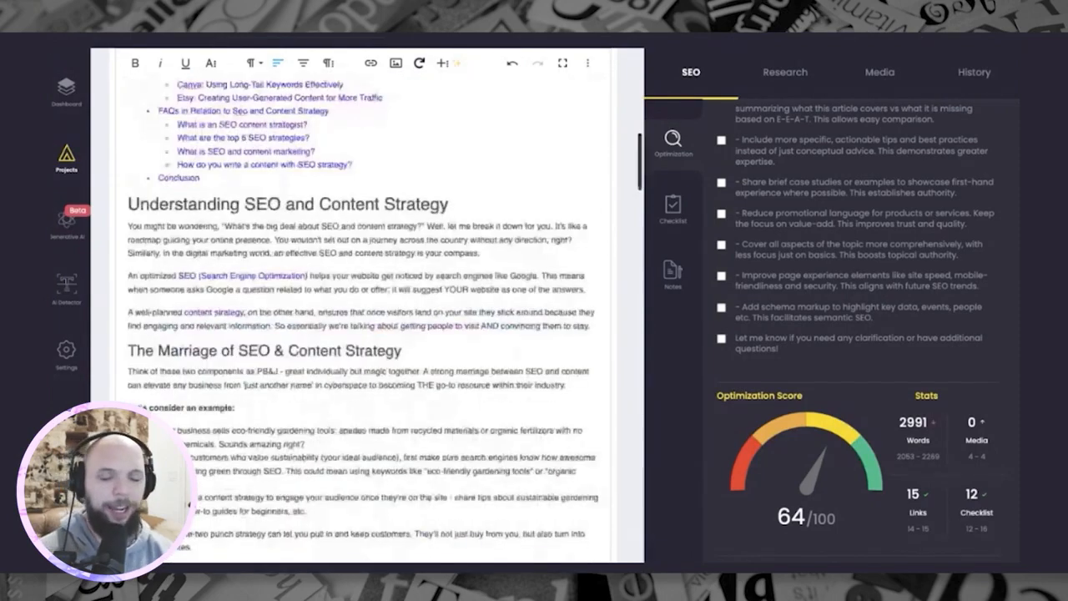
scroll(555, 317, up, 5)
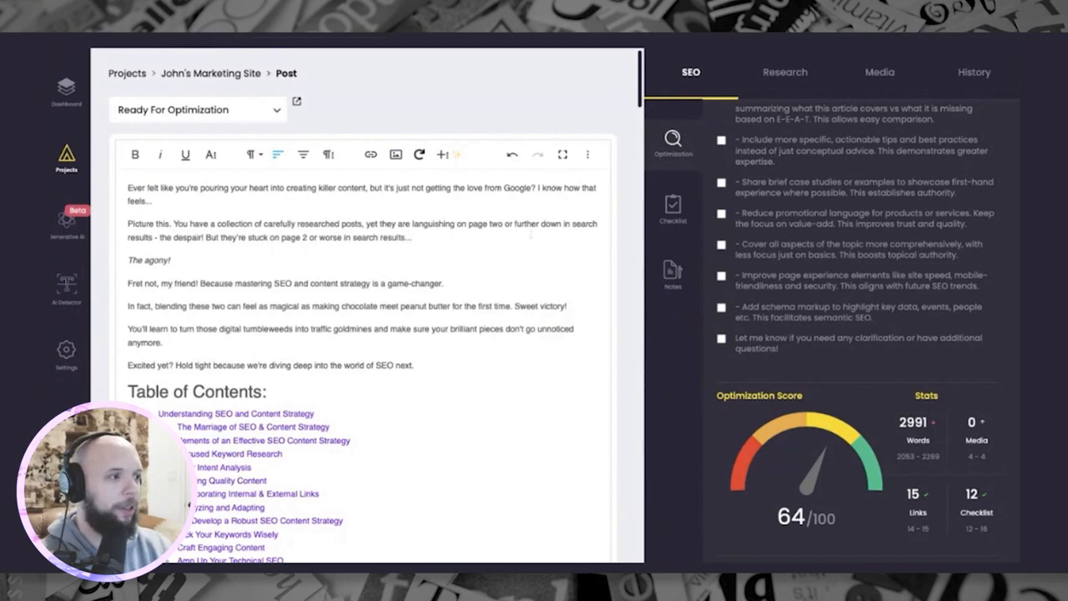
key(ctrl+a)
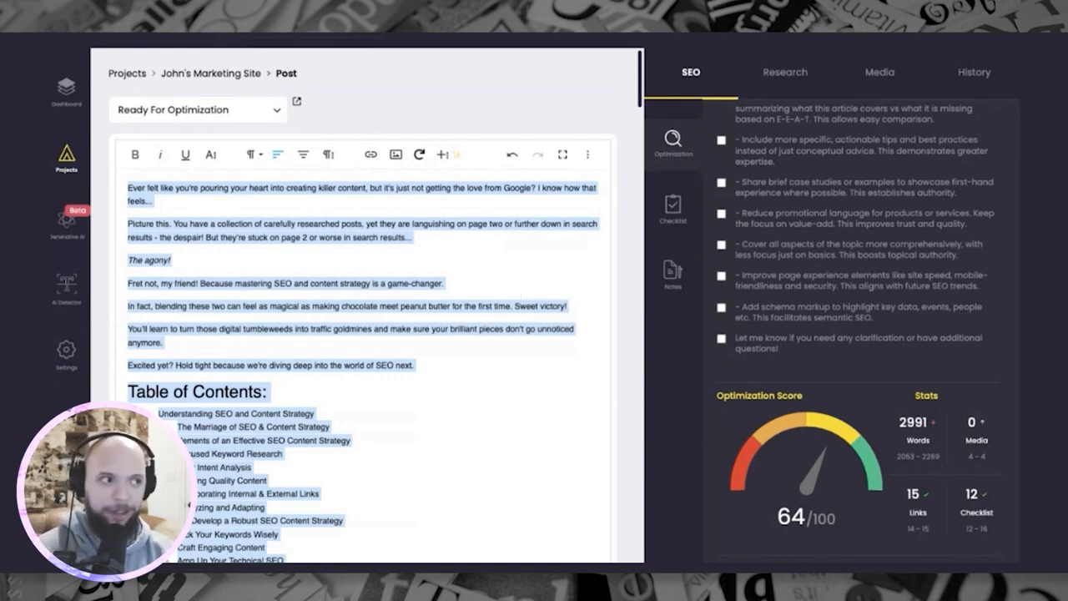
Display the post's HTML code, select all of it, and switch back to the formatted text
click(587, 154)
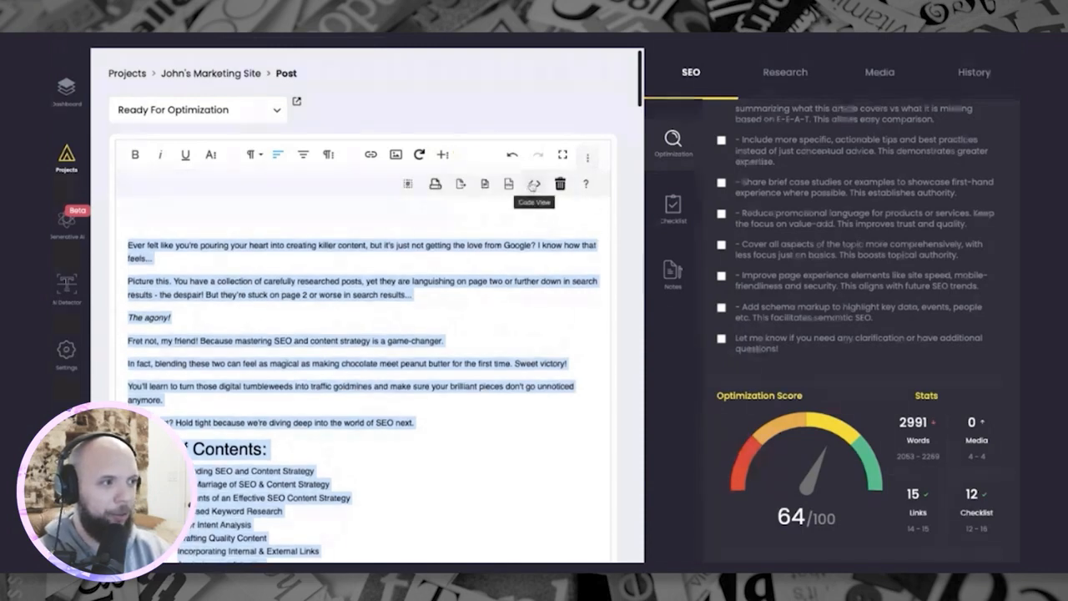
click(534, 183)
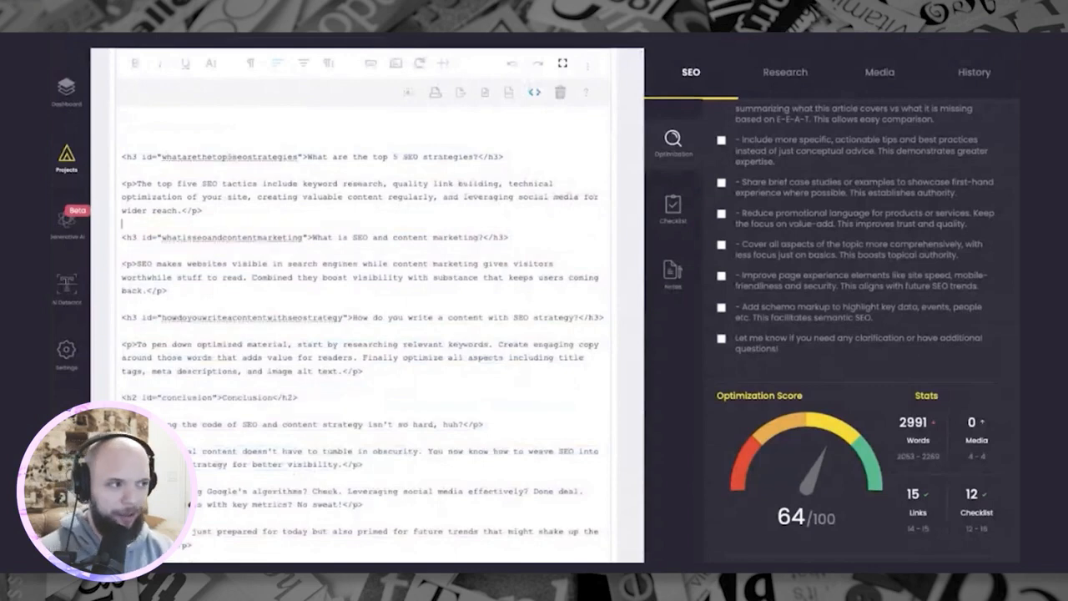
scroll(362, 350, up, 1)
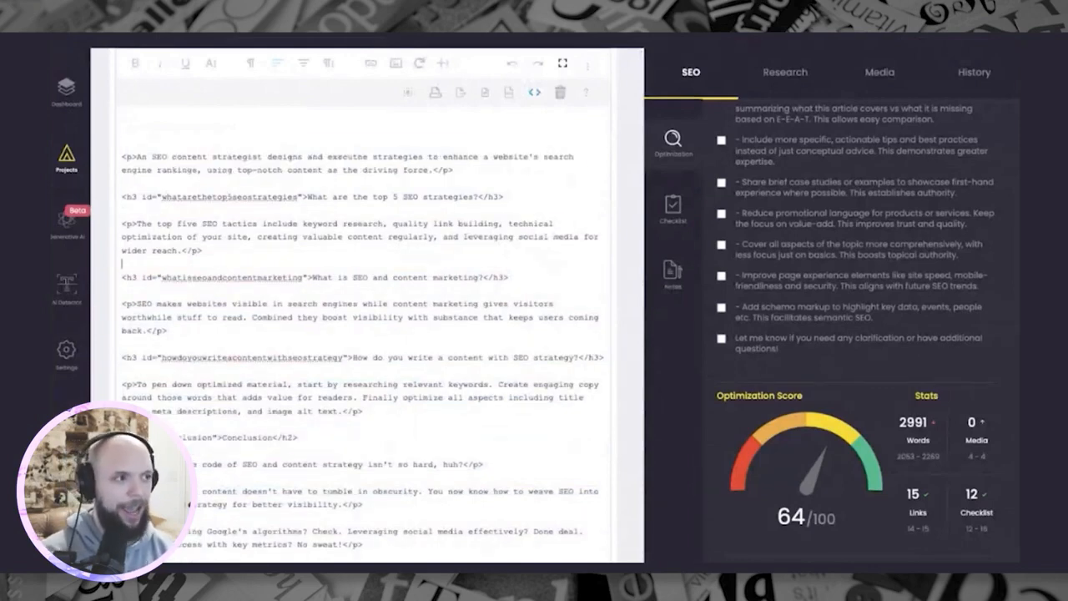
key(ctrl+a)
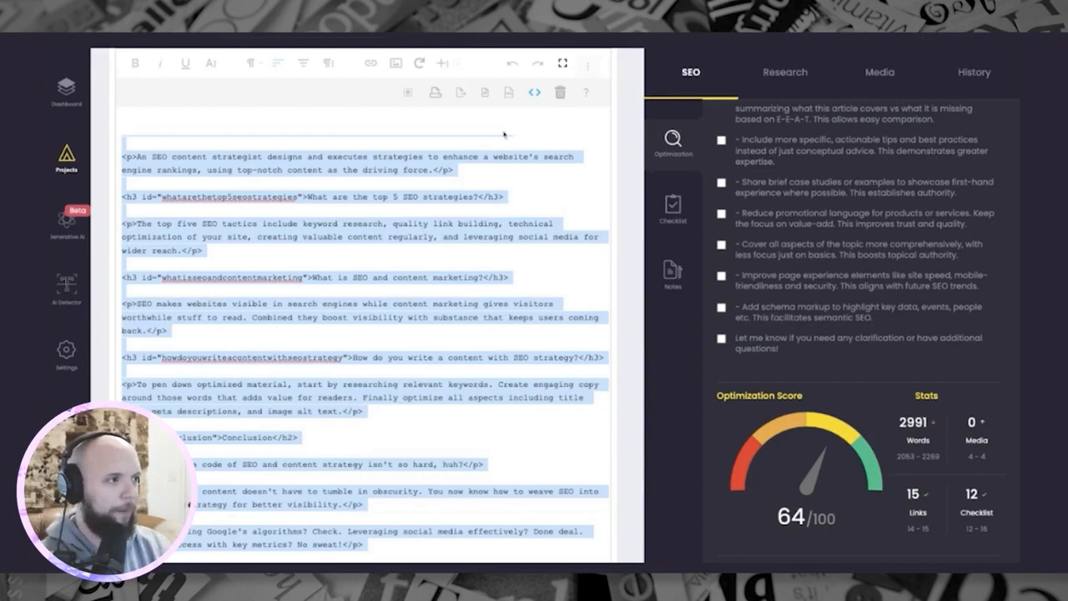
click(534, 93)
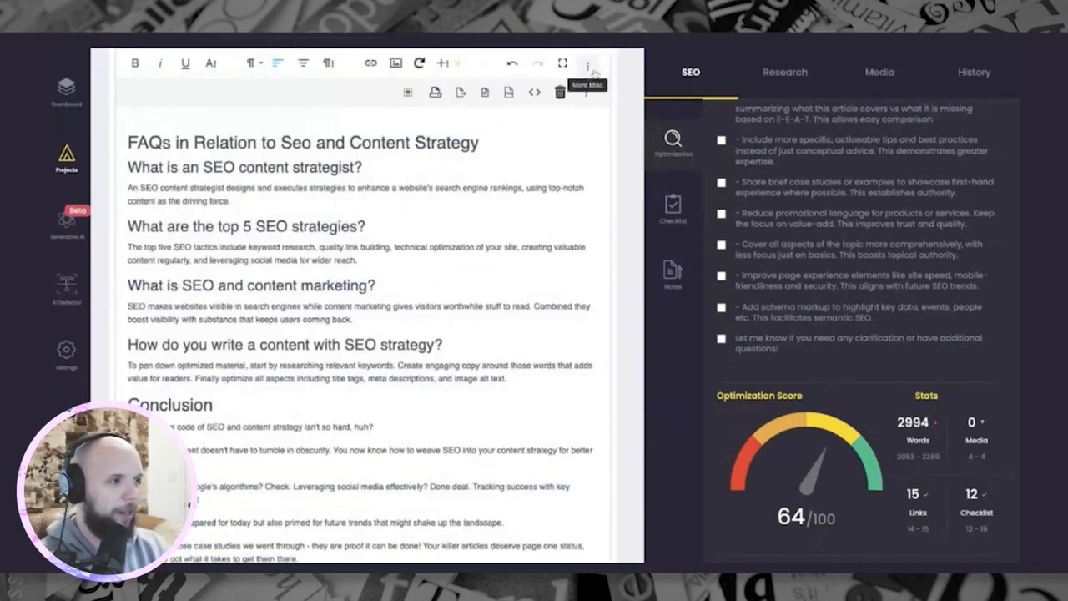
scroll(379, 280, up, 15)
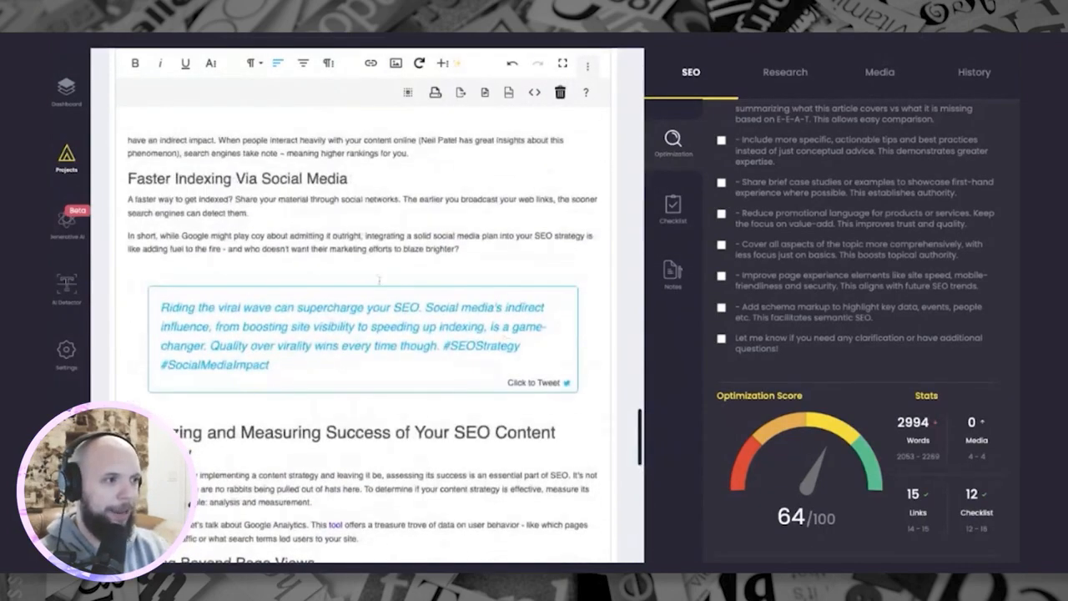
scroll(472, 256, up, 15)
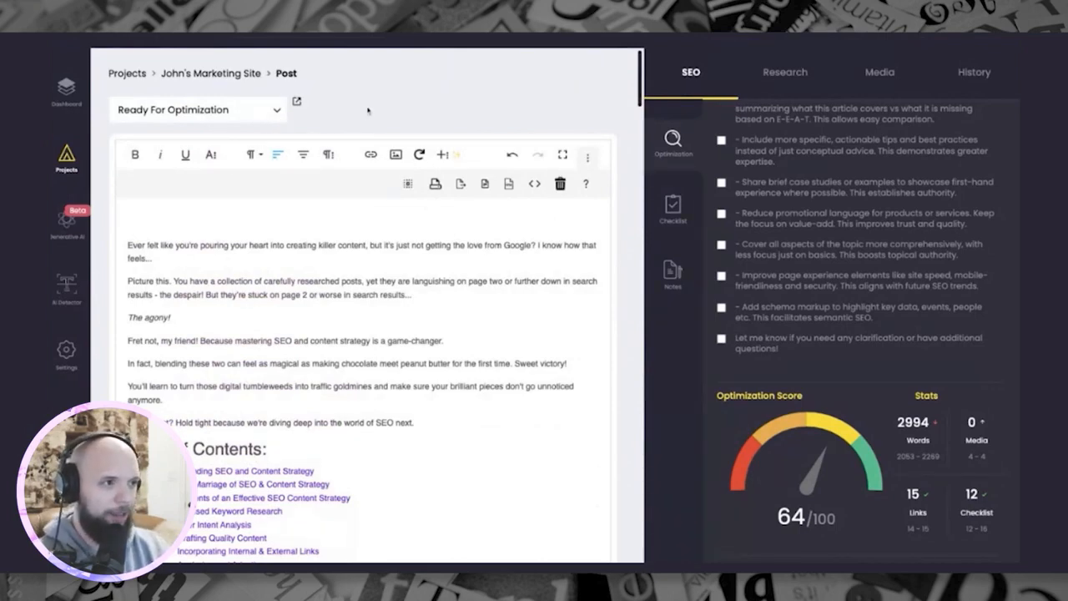
click(277, 112)
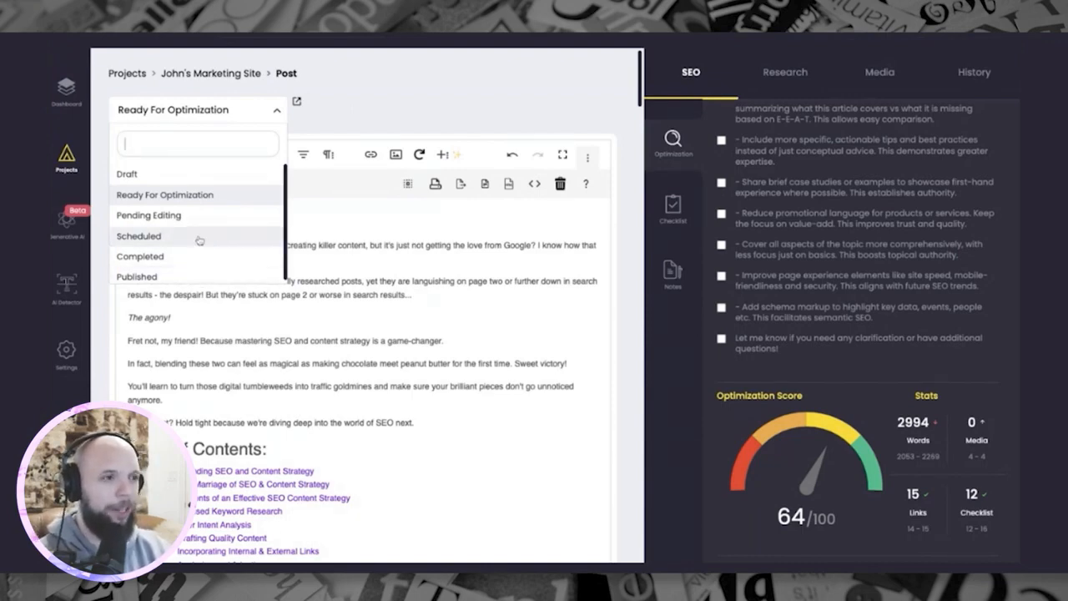
click(204, 176)
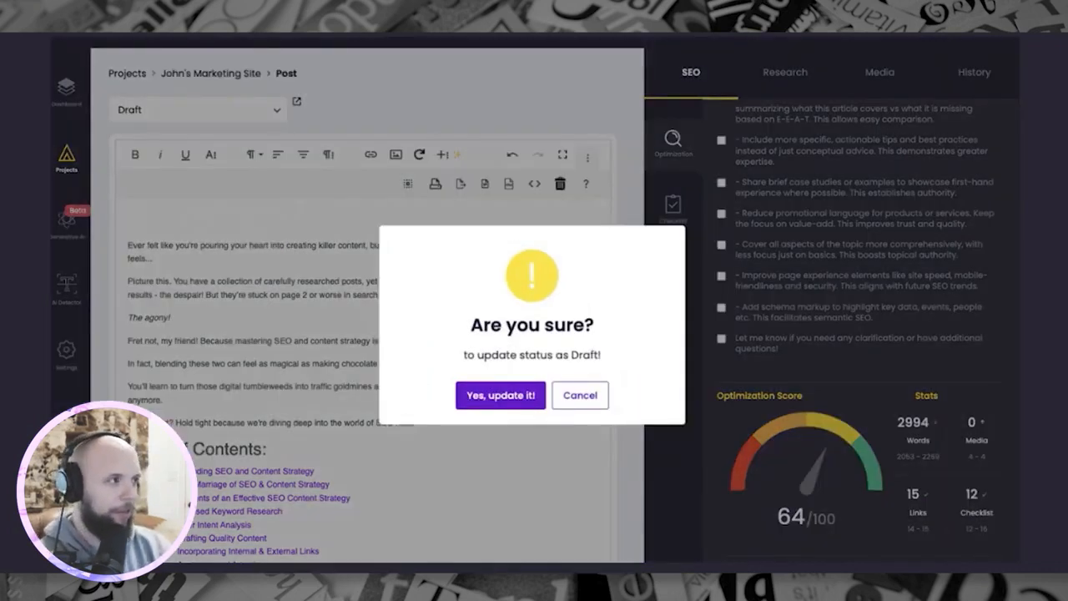
click(579, 397)
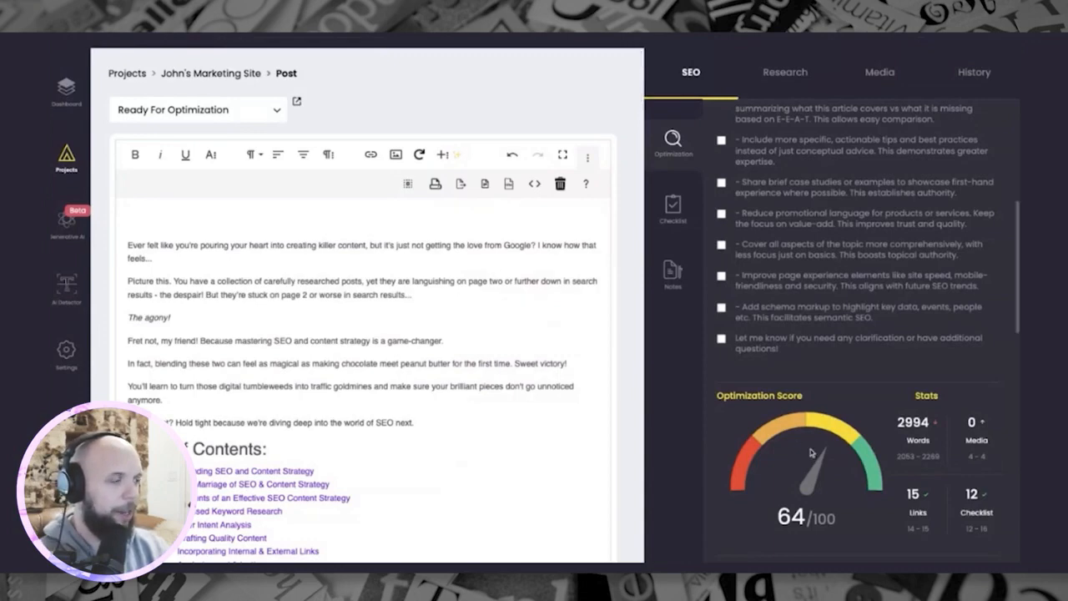
Look through the ranking content research, including the outlines of "7 Ways to Easily Set Up an SEO Content Strategy" and "How to Create a Successful SEO Content Strategy"
scroll(853, 454, down, 3)
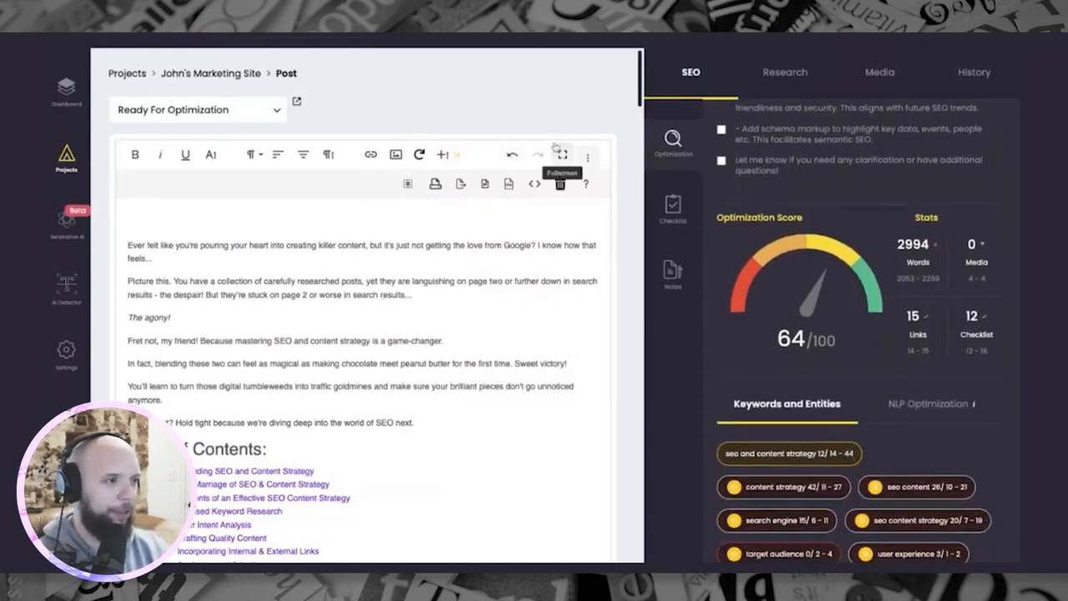
click(787, 79)
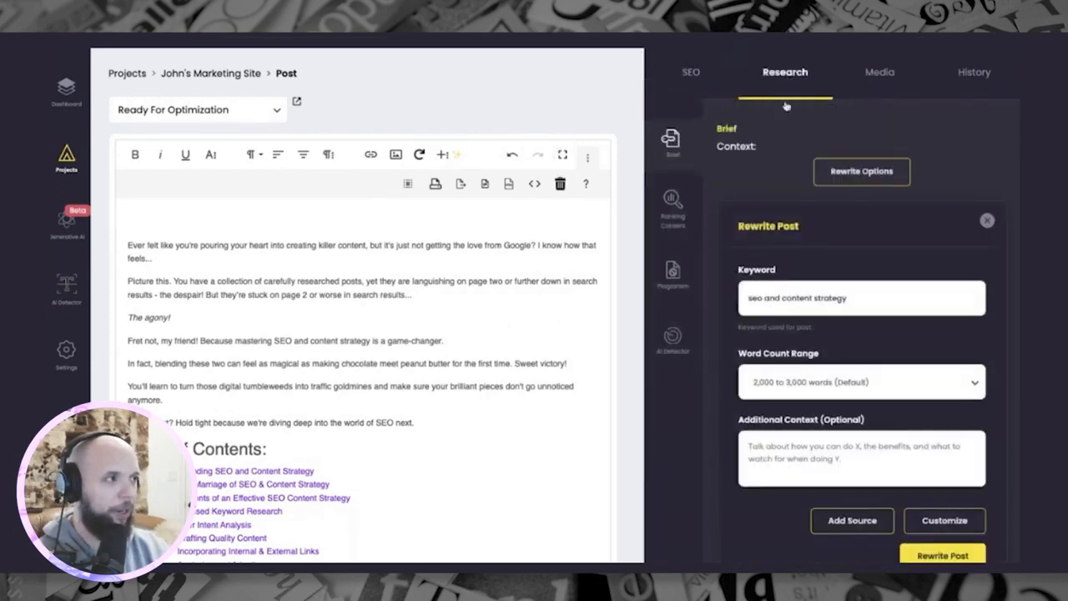
click(674, 208)
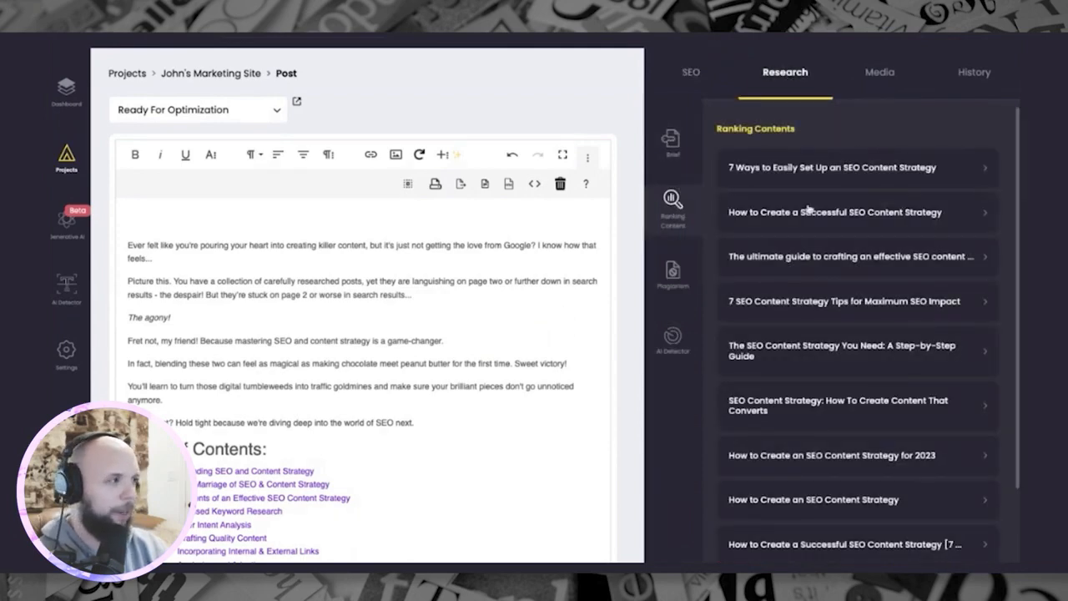
click(984, 171)
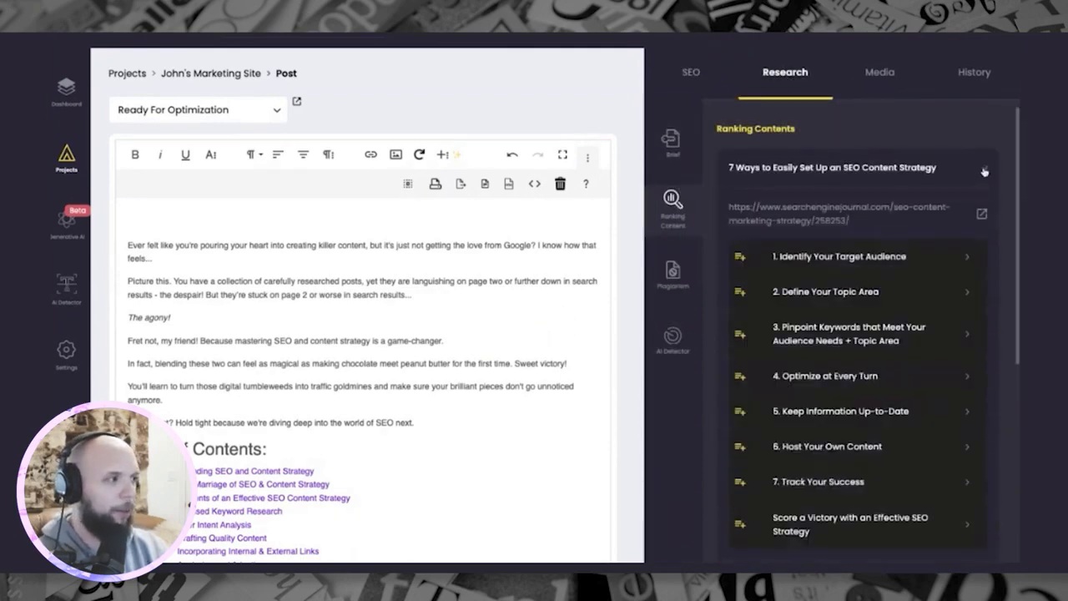
click(984, 171)
click(983, 216)
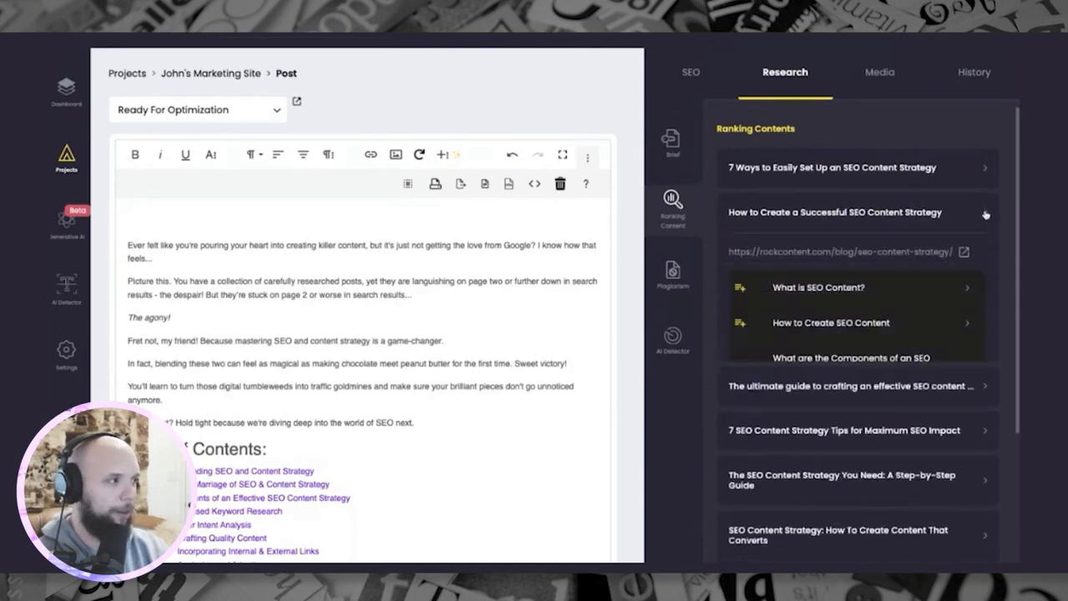
click(985, 214)
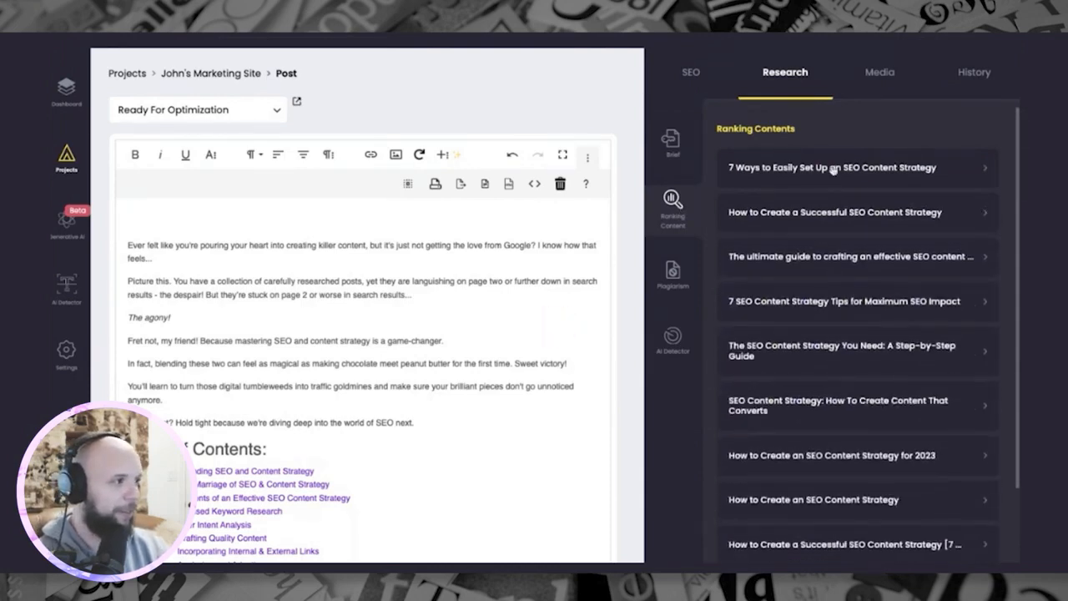
click(981, 170)
click(978, 173)
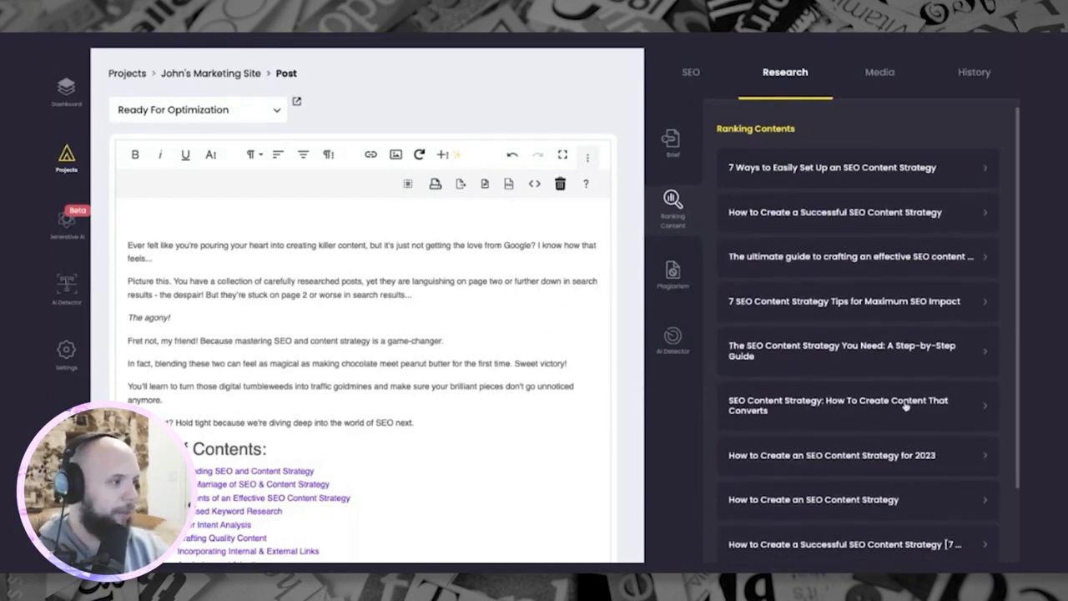
scroll(904, 407, down, 3)
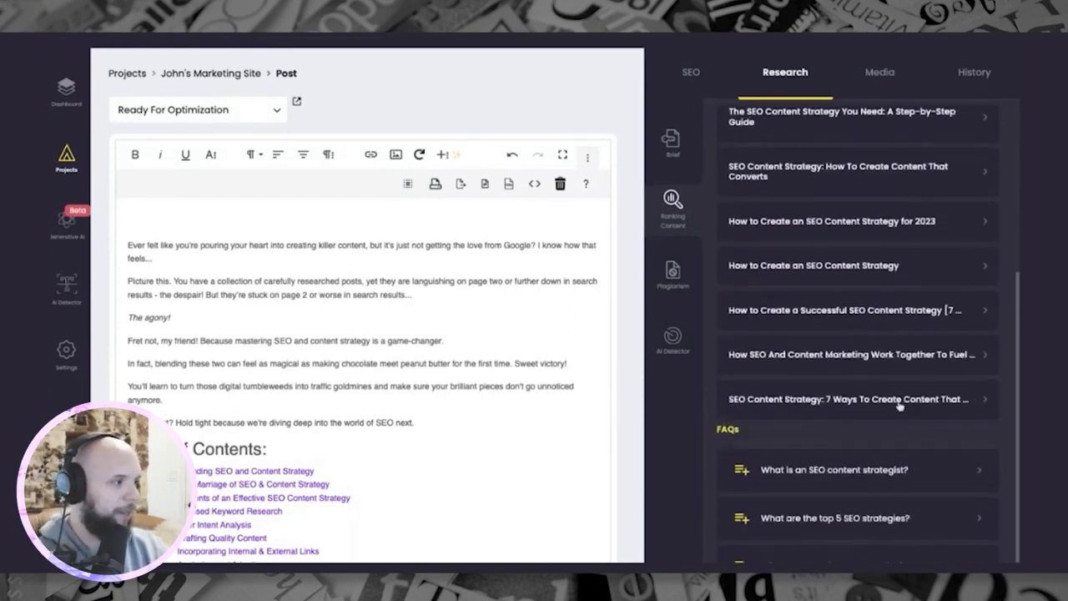
Read the "Finding your unique content angle" section of the Moz article "How to Create an SEO Content Strategy"
click(982, 265)
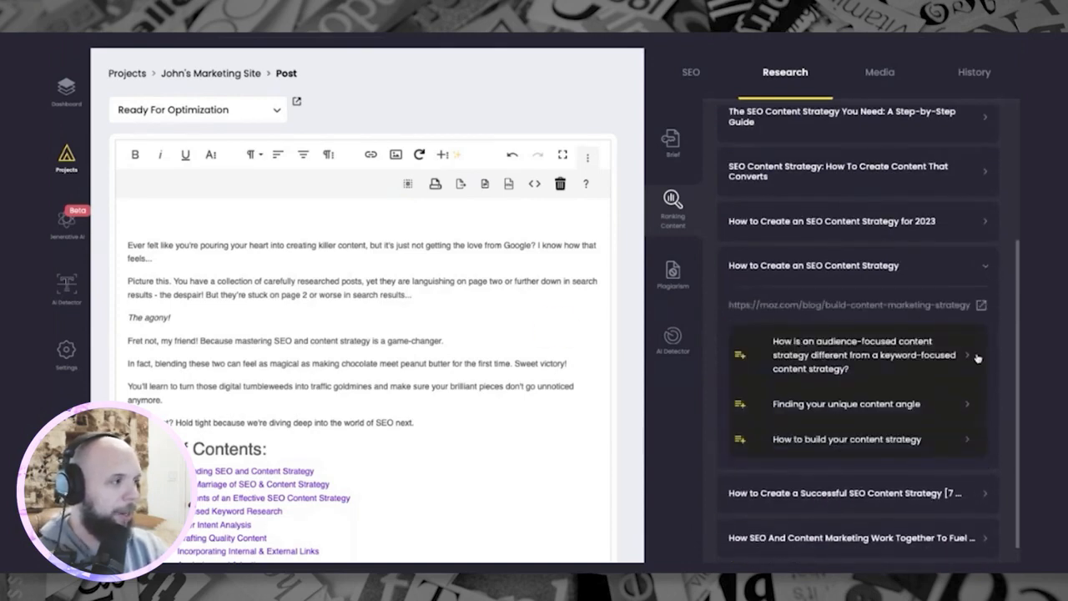
click(966, 406)
scroll(963, 407, down, 3)
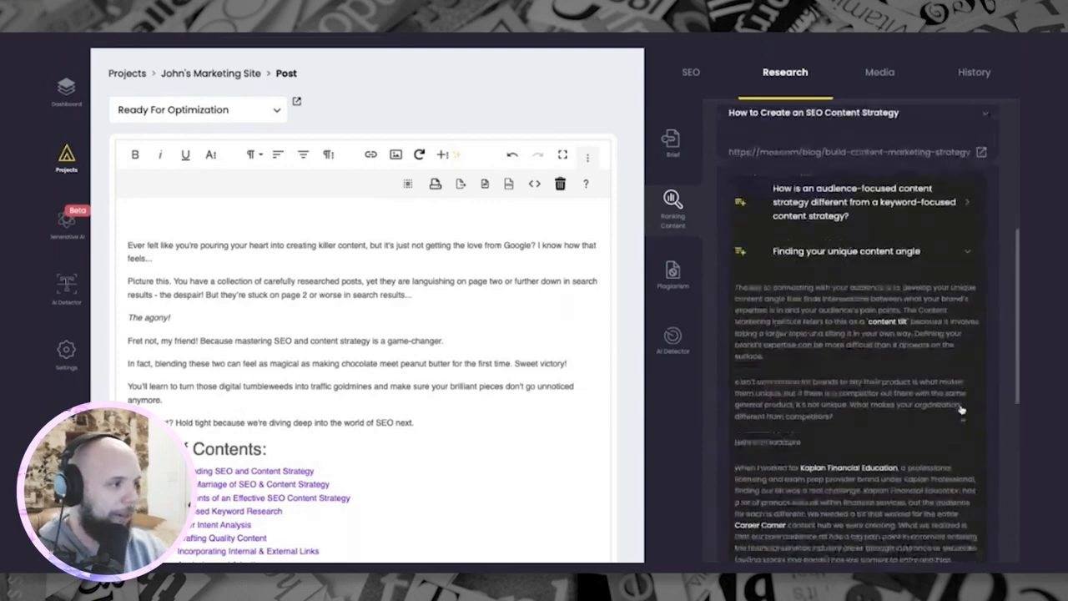
scroll(961, 409, down, 10)
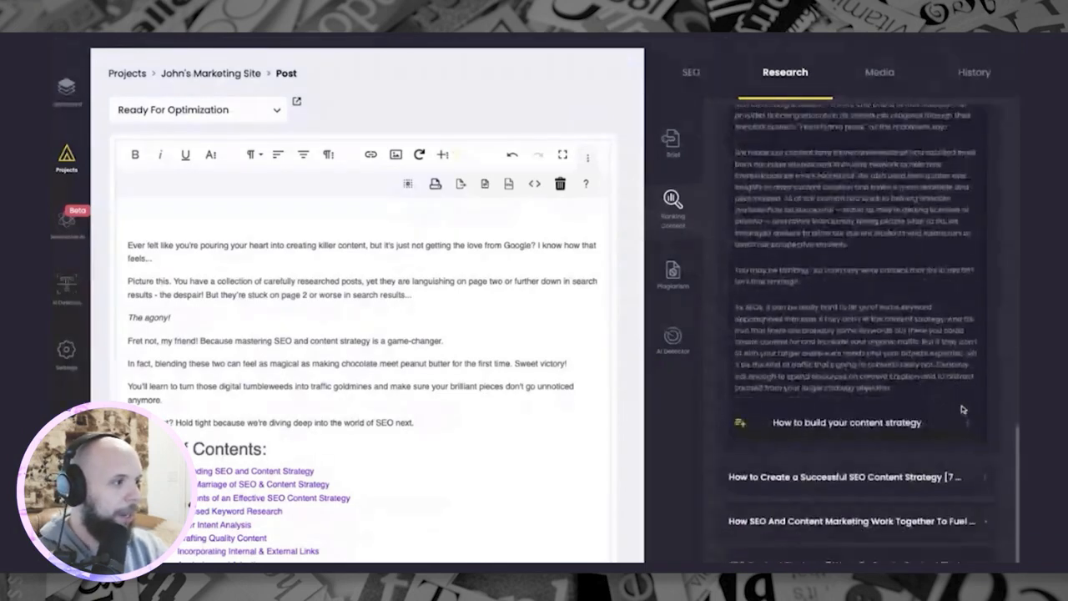
Place the text cursor at the heading "The Marriage of SEO & Content Strategy" and review the Kaplan Financial Education example in the Moz article
click(739, 417)
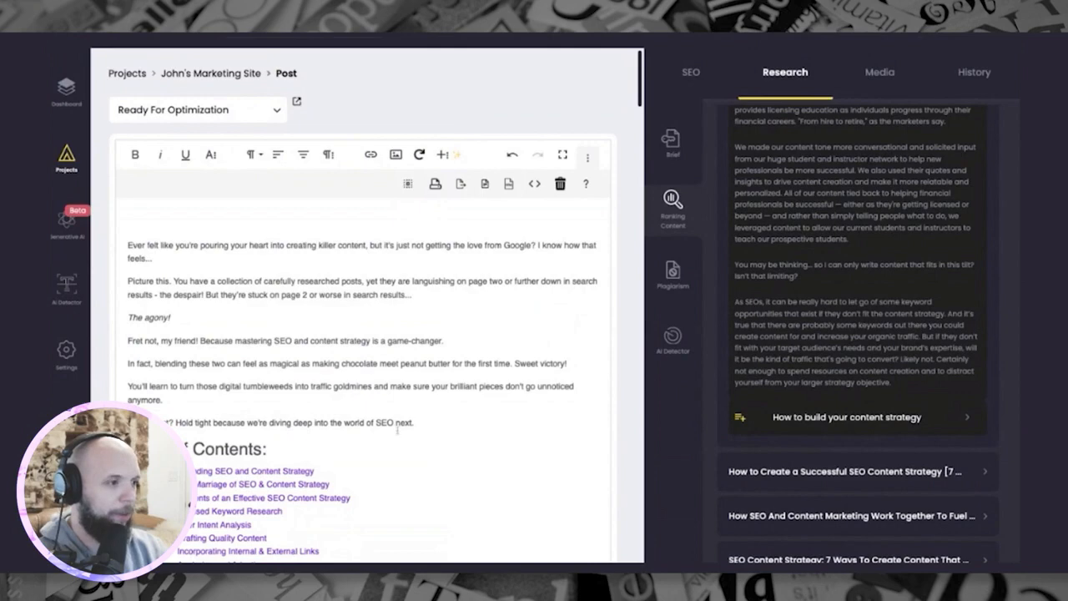
scroll(430, 422, down, 15)
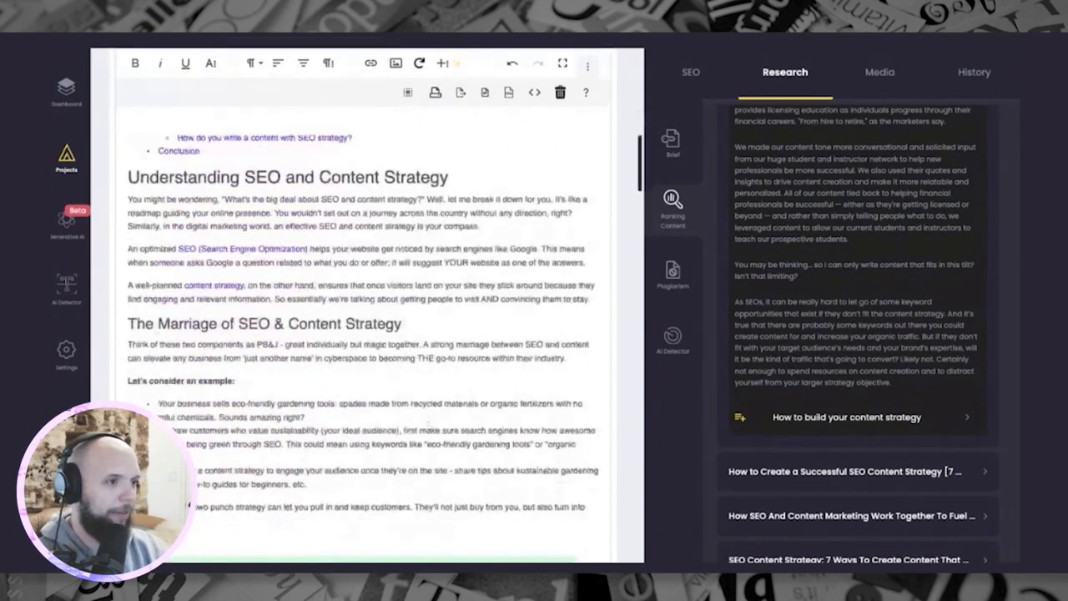
click(128, 250)
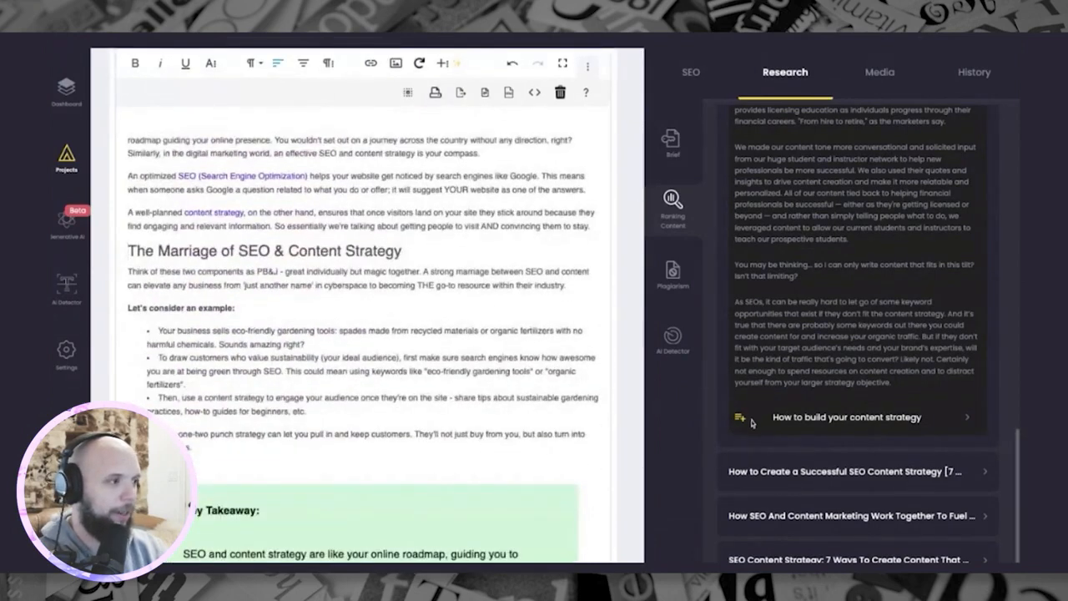
scroll(836, 236, up, 6)
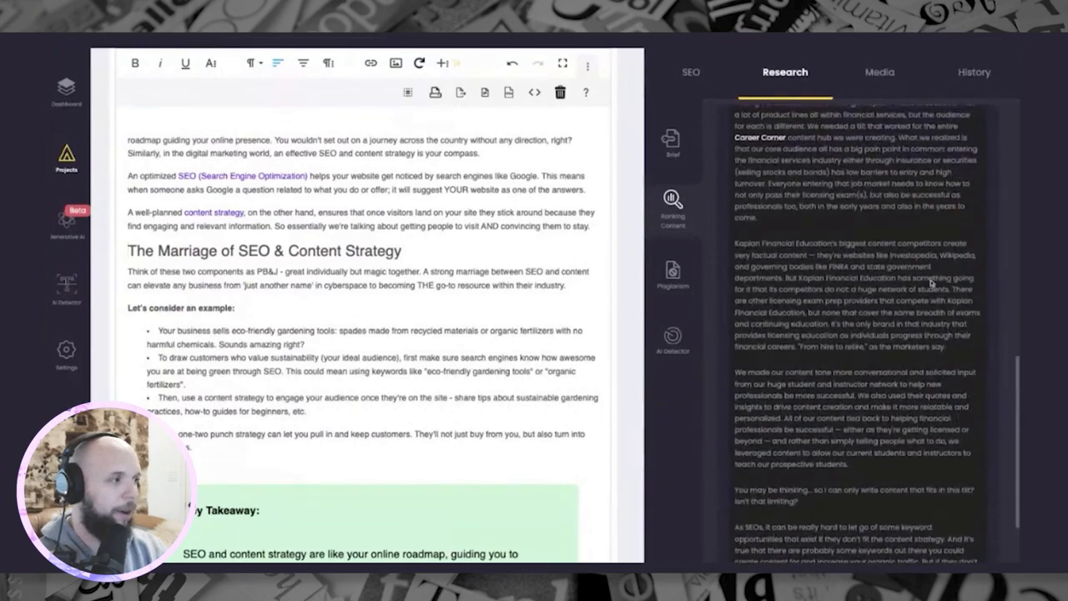
scroll(836, 237, up, 3)
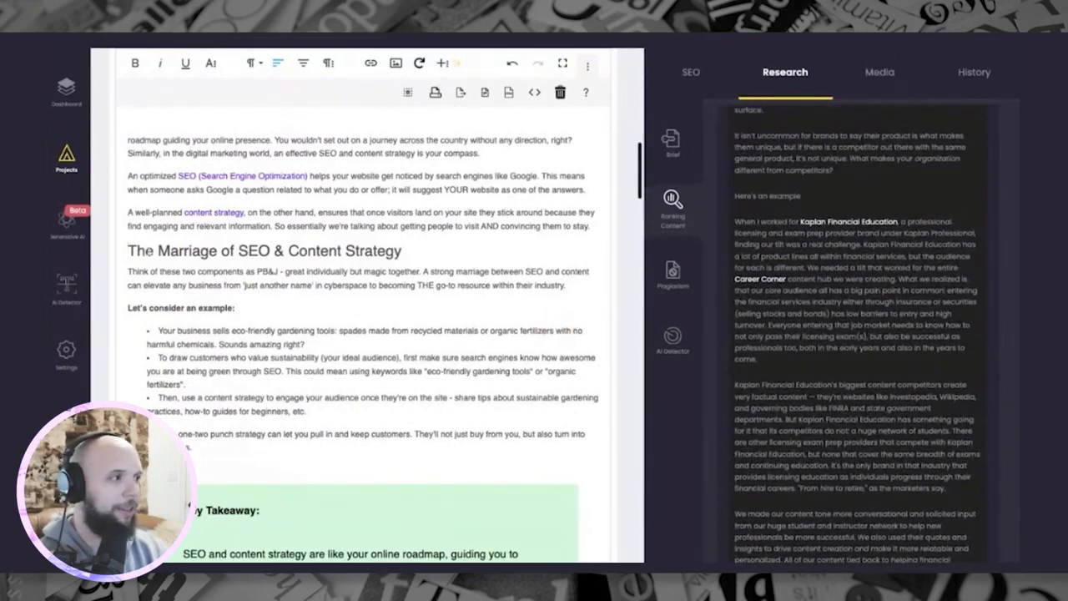
View the plagiarism check and the AI detector available for the post
click(758, 240)
click(680, 271)
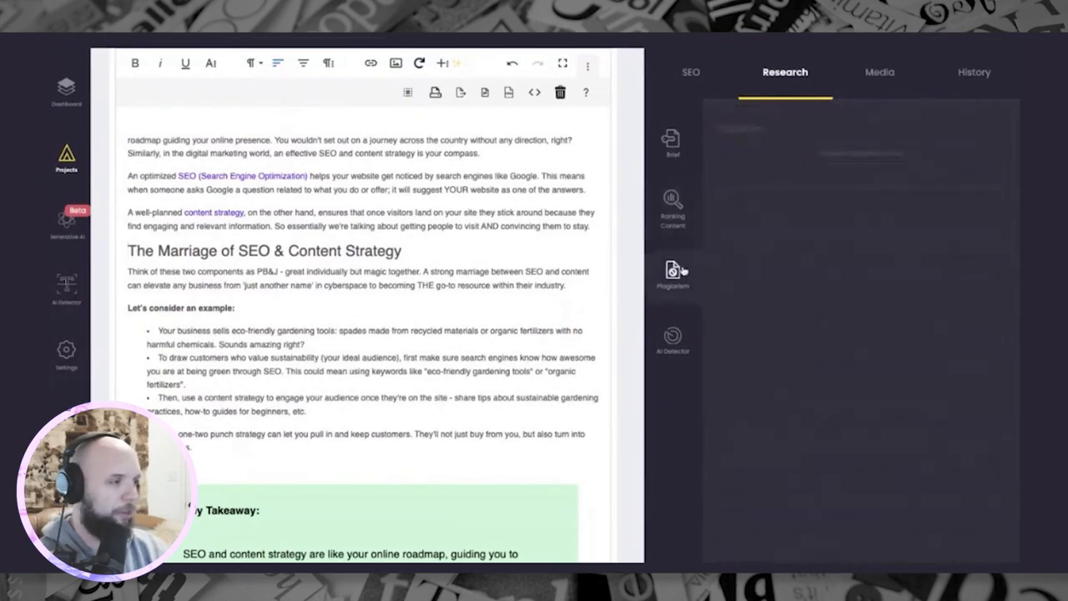
click(674, 340)
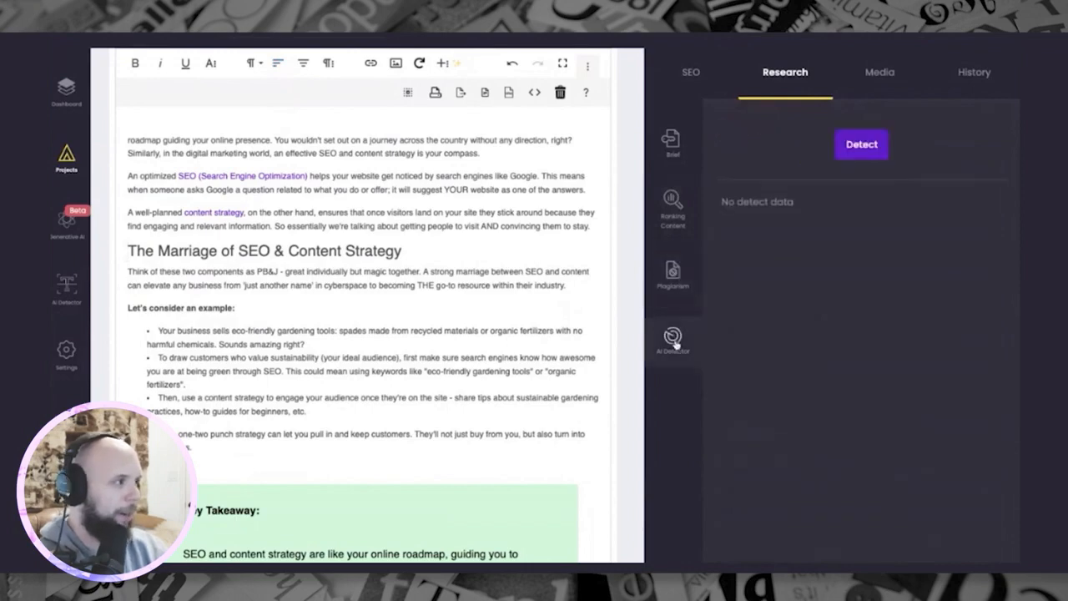
Examine the featured image options, comparing the gallery results for "seo and content strategy" with the file upload
click(882, 74)
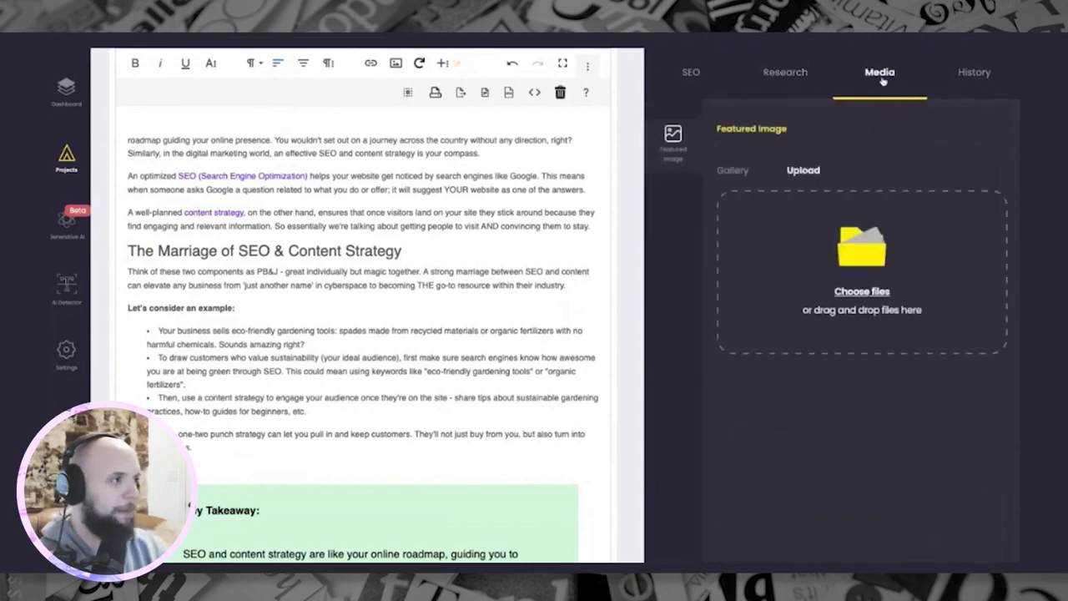
click(723, 172)
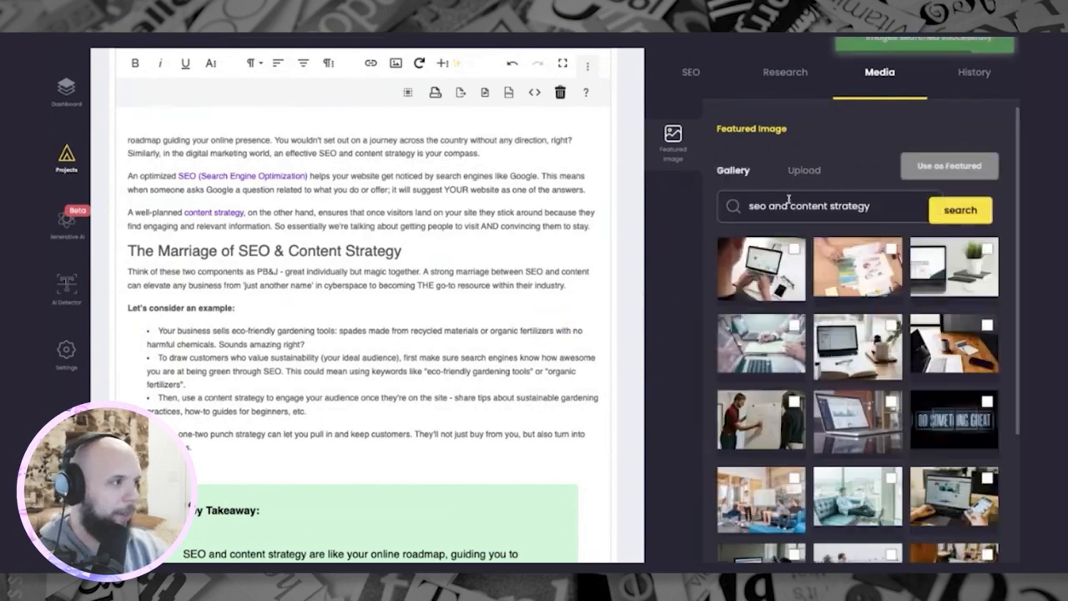
click(805, 170)
click(729, 169)
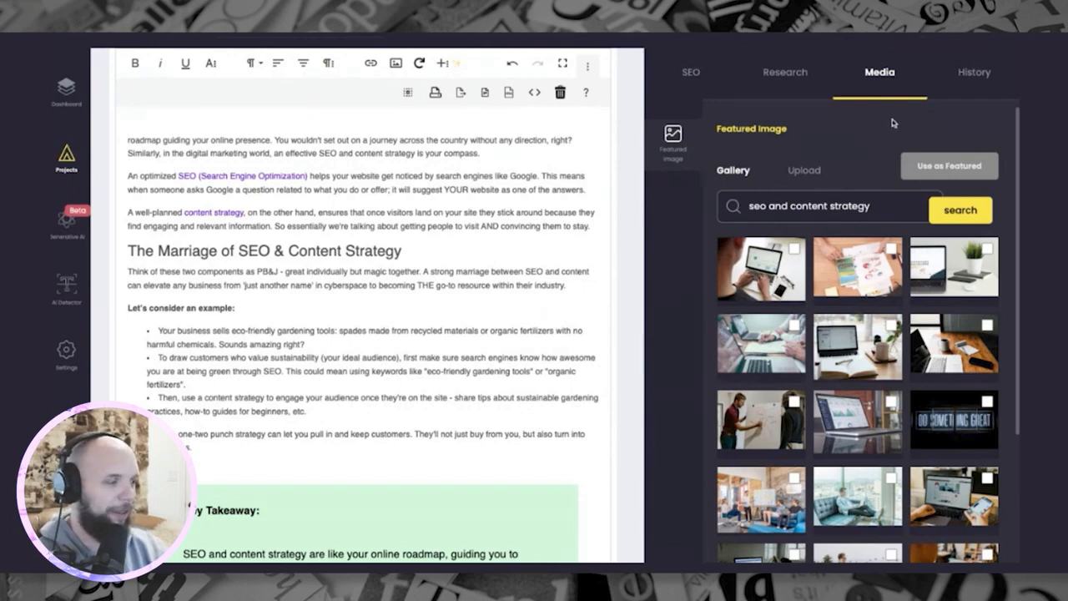
Check the post's history and return to its SEO optimization overview, with the text cursor after "The Marriage of SEO & Content Strategy"
click(971, 73)
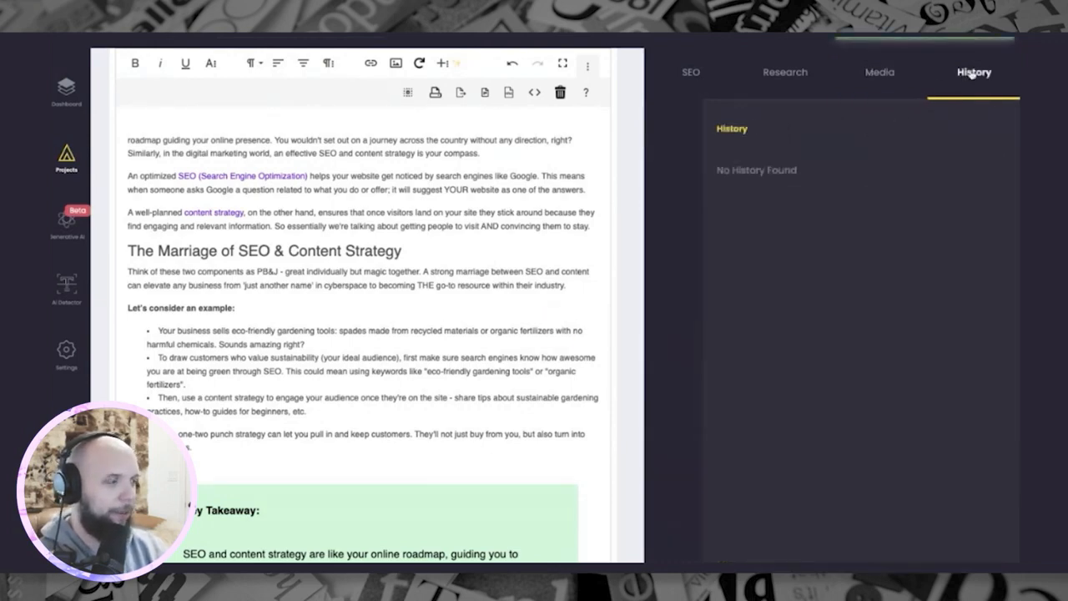
click(696, 75)
click(448, 250)
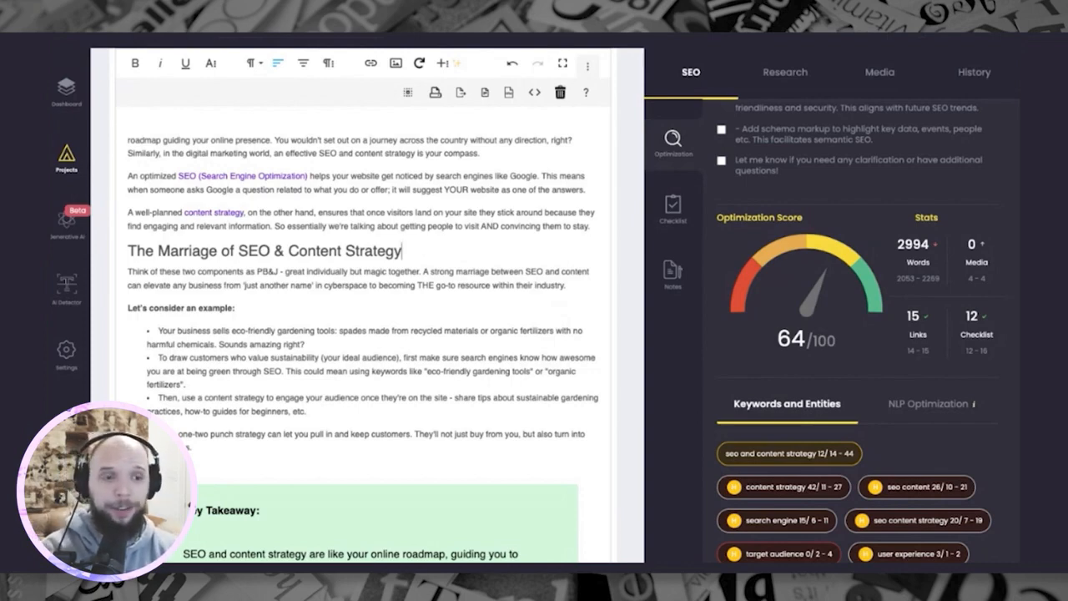
click(557, 327)
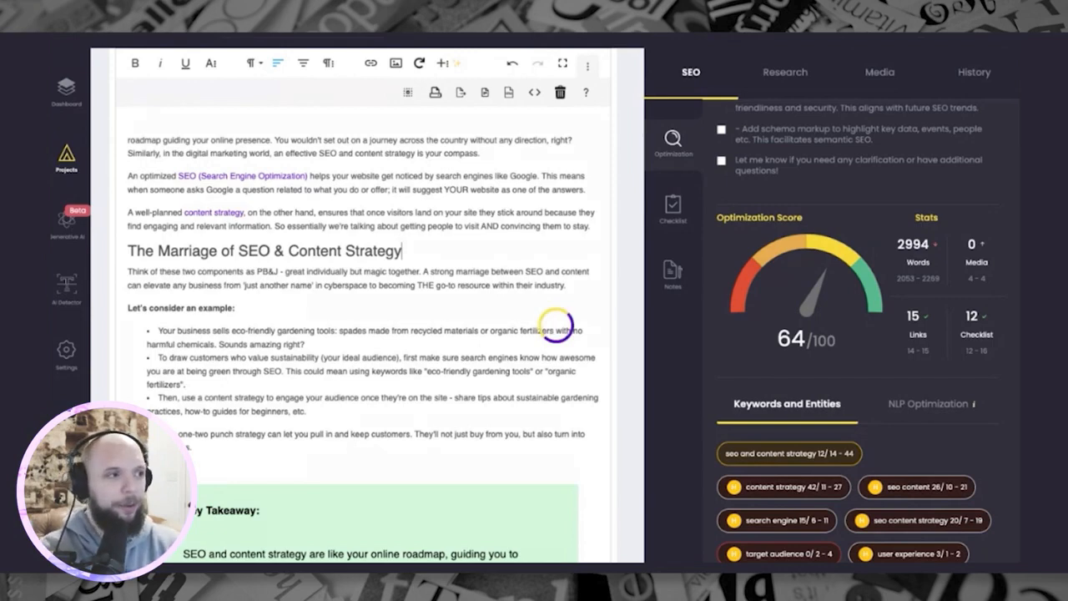